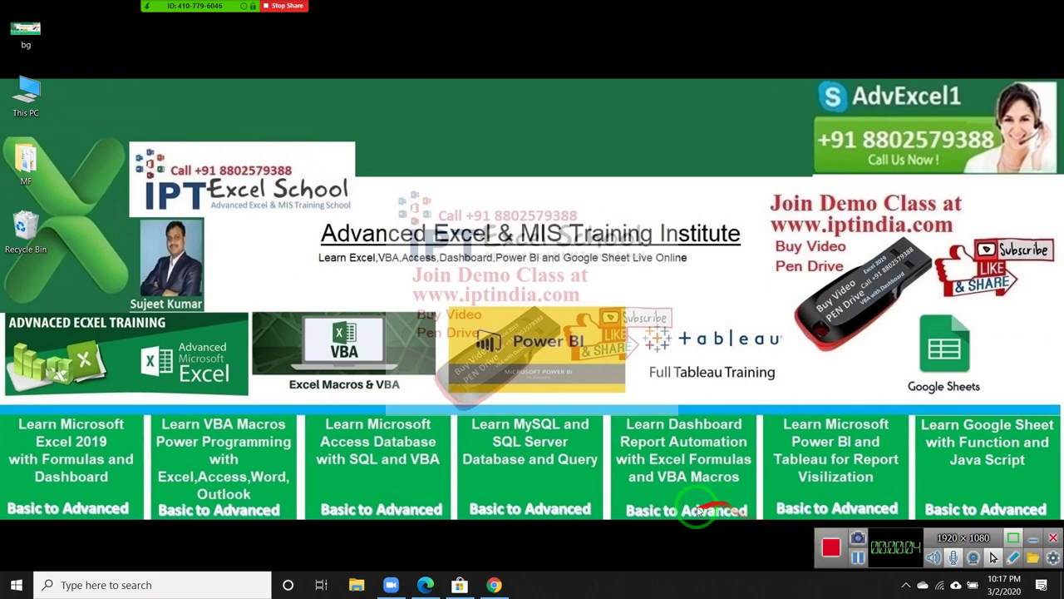
# Launch Excel by searching 'exce' from the Windows Start menu
pyautogui.press('super')
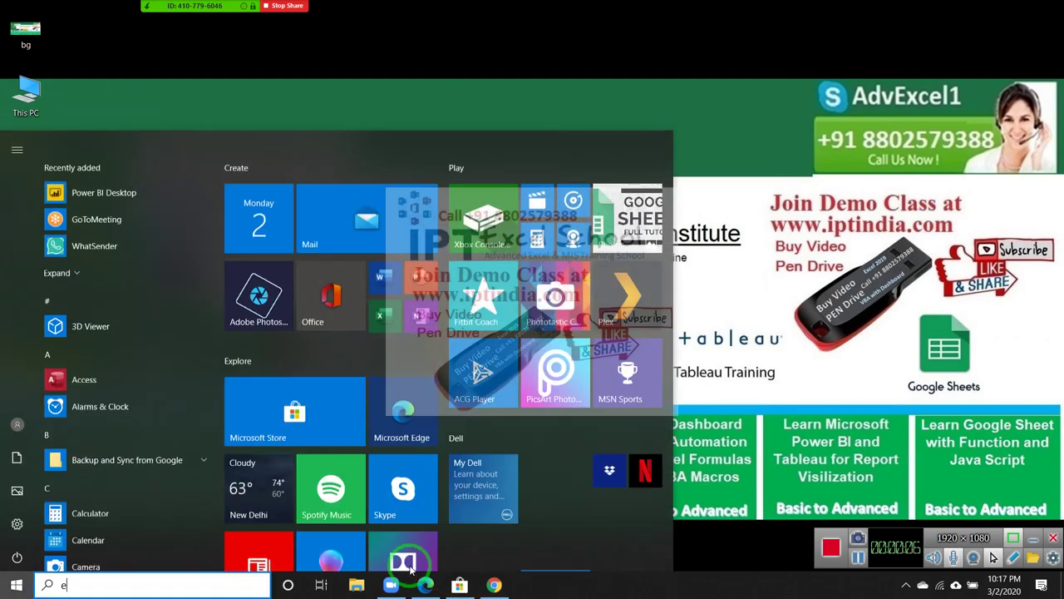
pyautogui.write('exce')
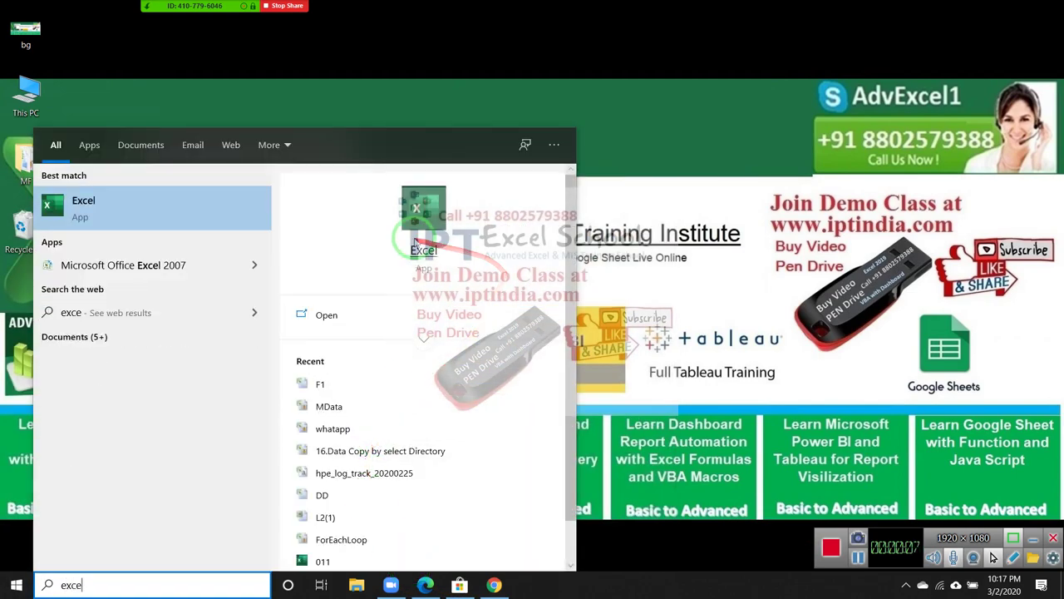
pyautogui.press('Return')
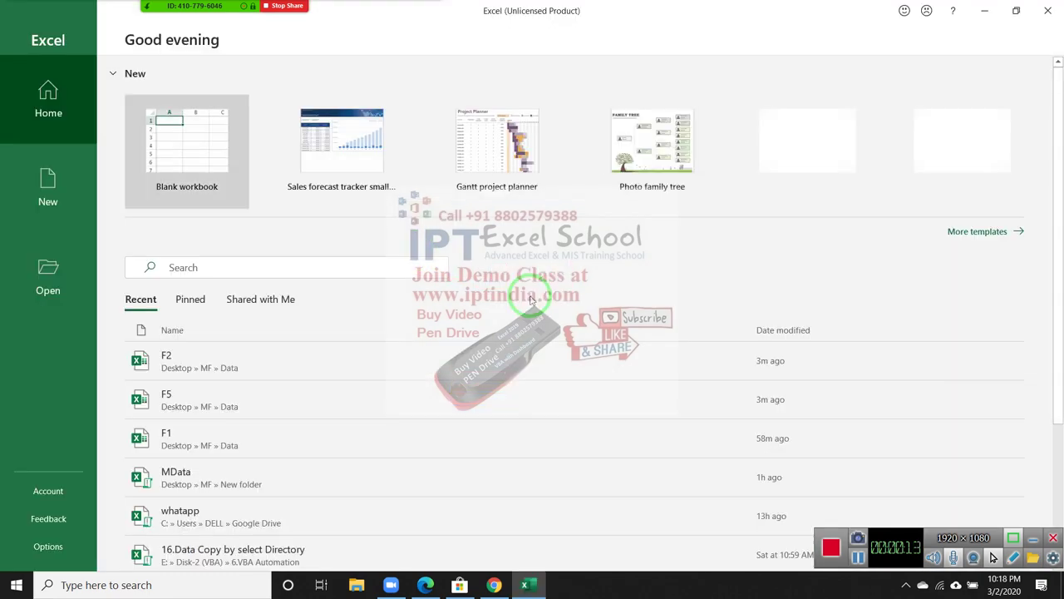
# Start a blank workbook and enter For in B2 and Do in B6
pyautogui.click(177, 118)
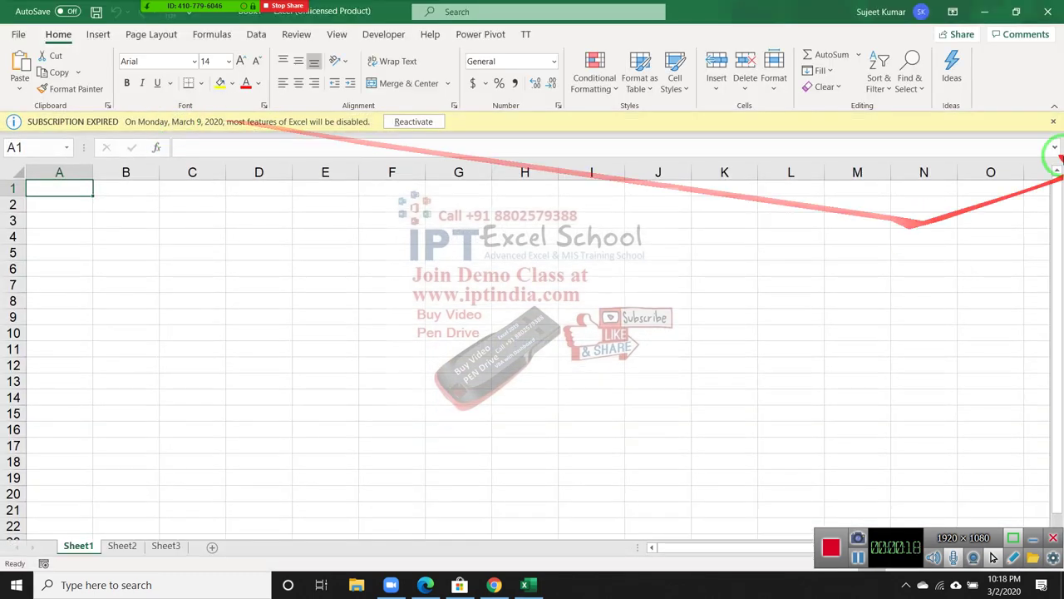
pyautogui.click(1054, 121)
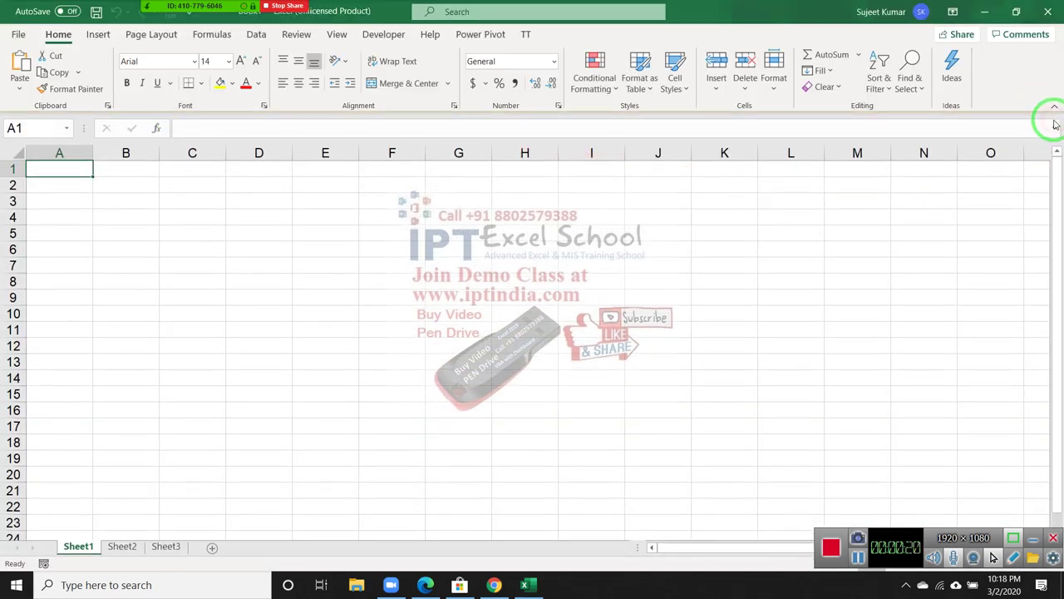
pyautogui.click(143, 184)
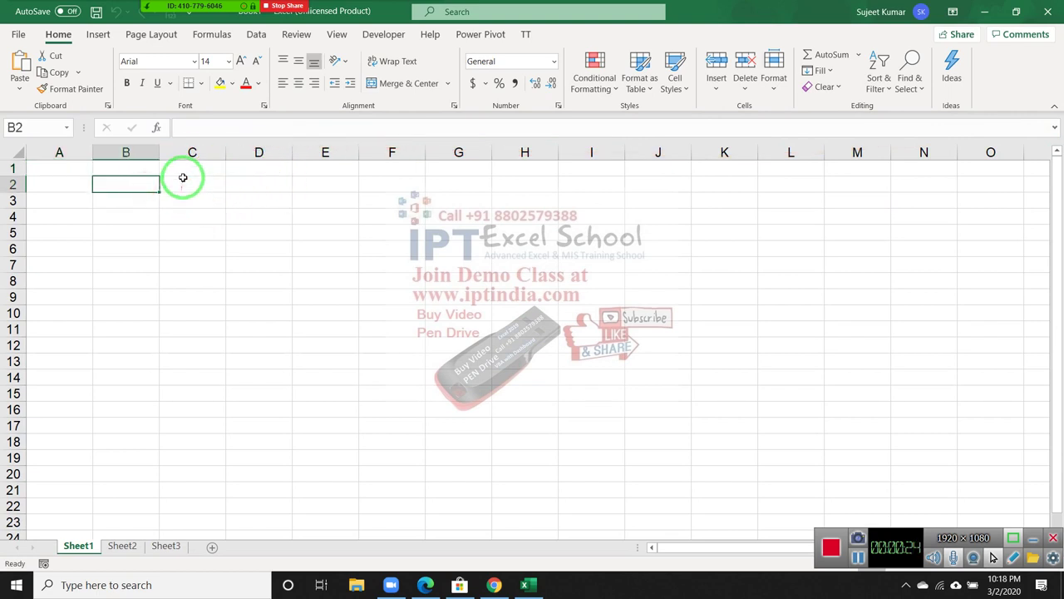
pyautogui.write('For')
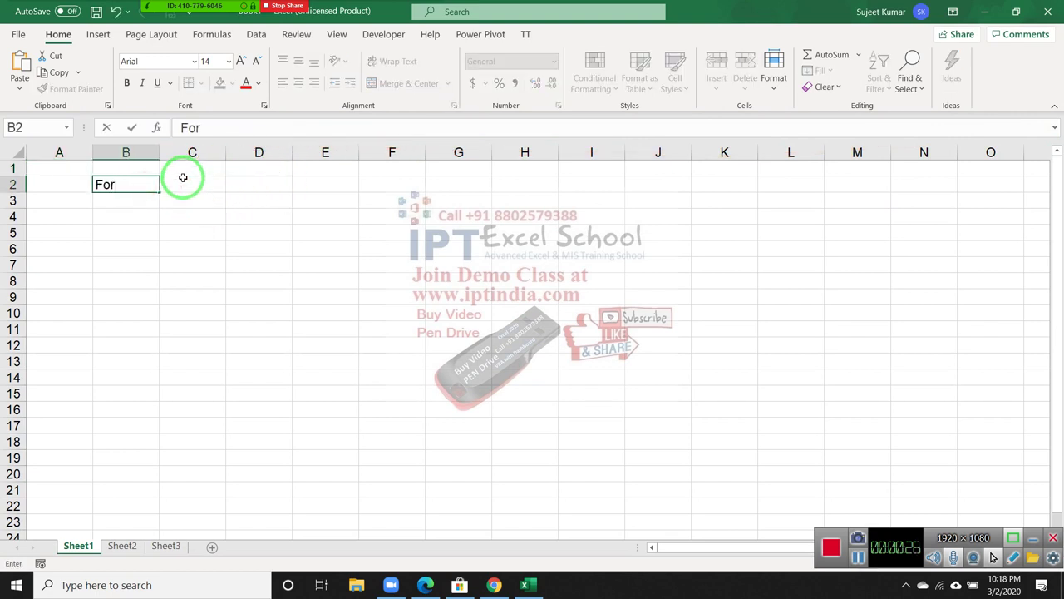
pyautogui.press('Return')
pyautogui.press('Down')
pyautogui.press('Down')
pyautogui.press('Down')
pyautogui.write('Do')
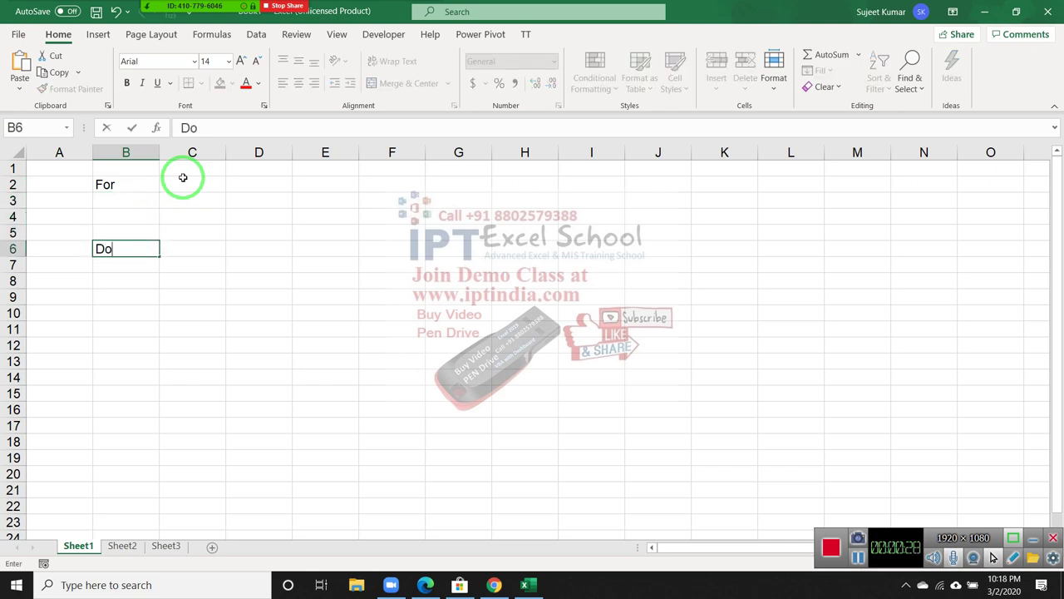
pyautogui.press('Return')
pyautogui.press('Up')
pyautogui.press('Up')
# Enter I in C2 and 1 to 5 in D2
pyautogui.press('Up')
pyautogui.press('Up')
pyautogui.press('Up')
pyautogui.click(183, 177)
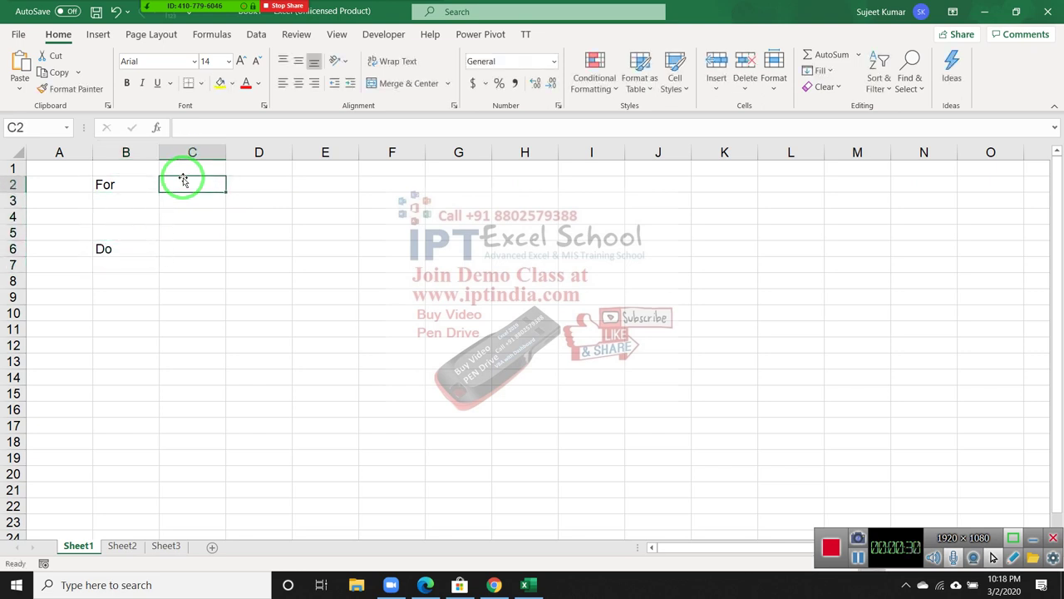
pyautogui.press('Return')
pyautogui.press('Up')
pyautogui.press('Right')
pyautogui.write('1 to ')
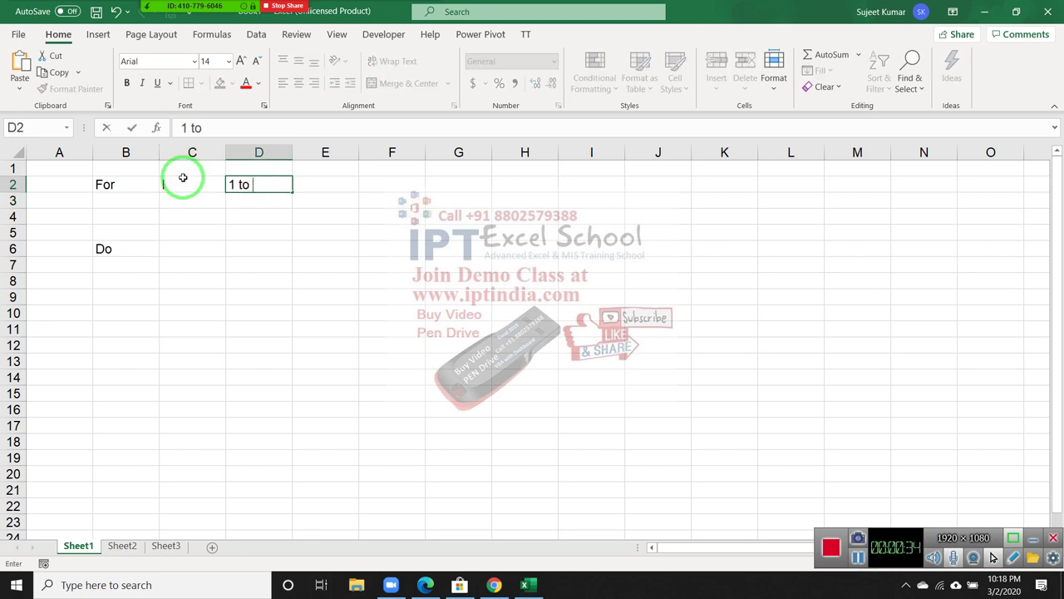
pyautogui.write('5')
pyautogui.press('Return')
# Add Each in C3, While in C6 and Until in C7, then recheck B2
pyautogui.press('Left')
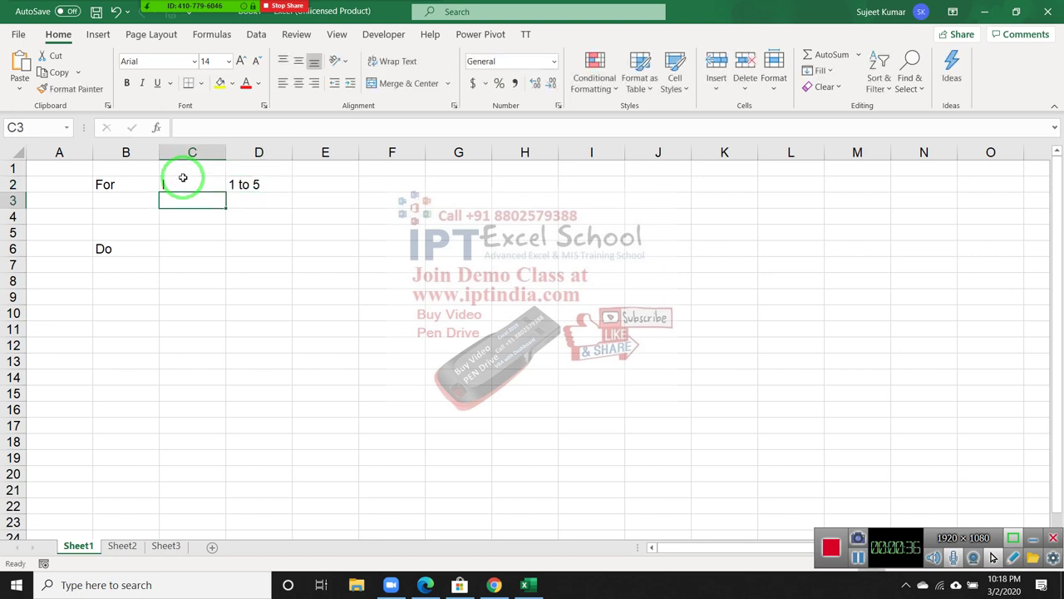
pyautogui.write('Ea')
pyautogui.press('Return')
pyautogui.press('Return')
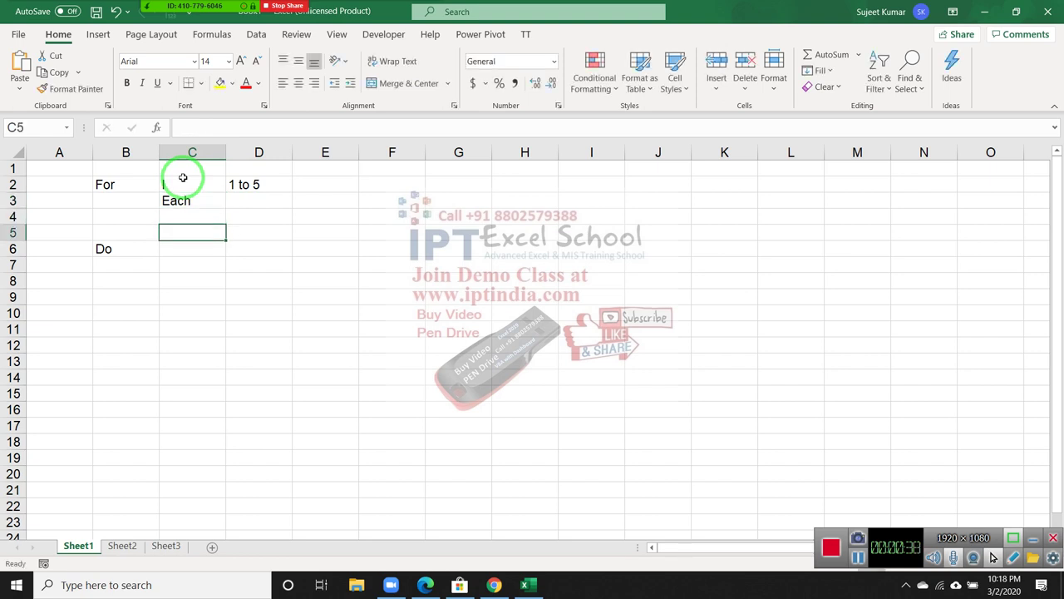
pyautogui.press('Return')
pyautogui.write('While')
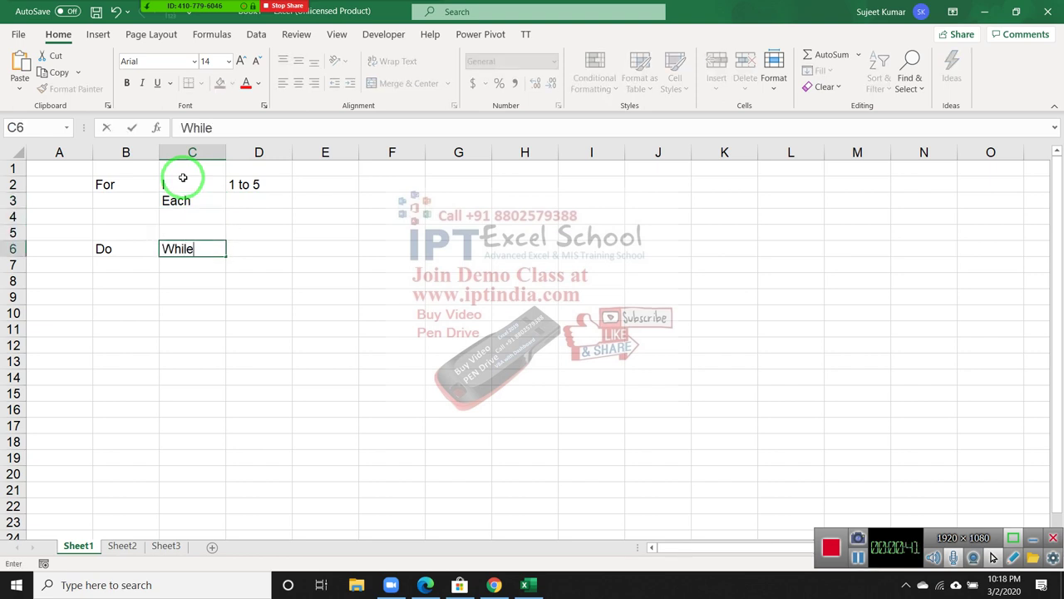
pyautogui.press('Return')
pyautogui.write('Until')
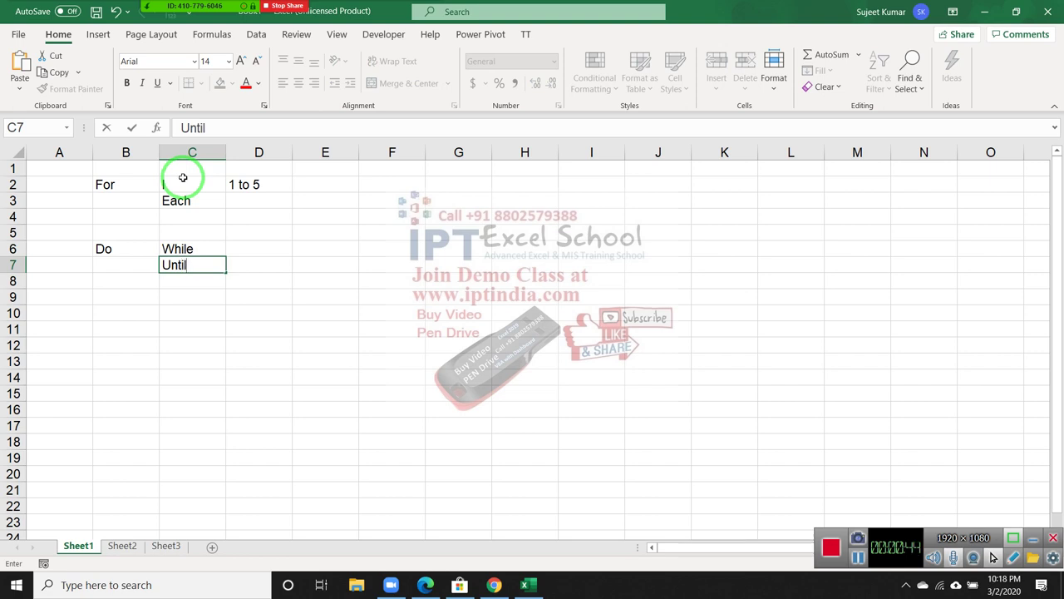
pyautogui.press('Return')
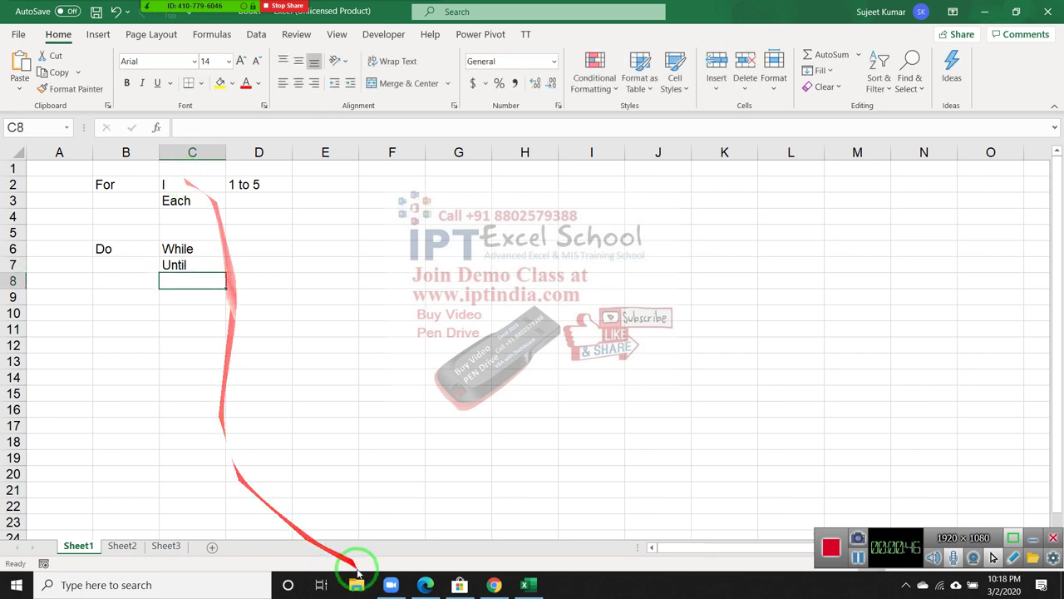
pyautogui.doubleClick(142, 186)
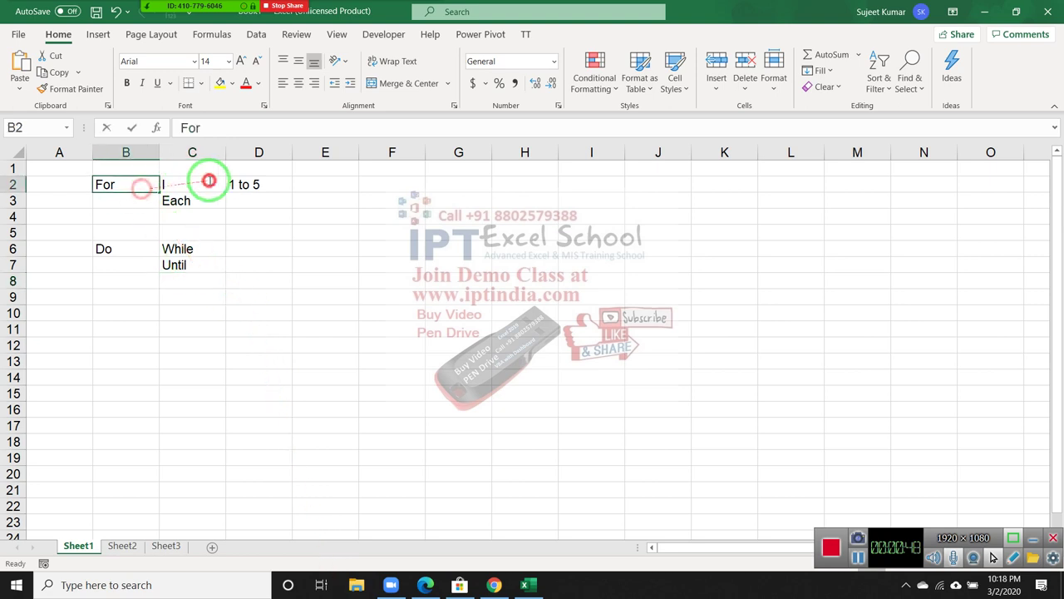
pyautogui.click(119, 545)
# On Sheet2, enter the header Name in A1
pyautogui.click(119, 546)
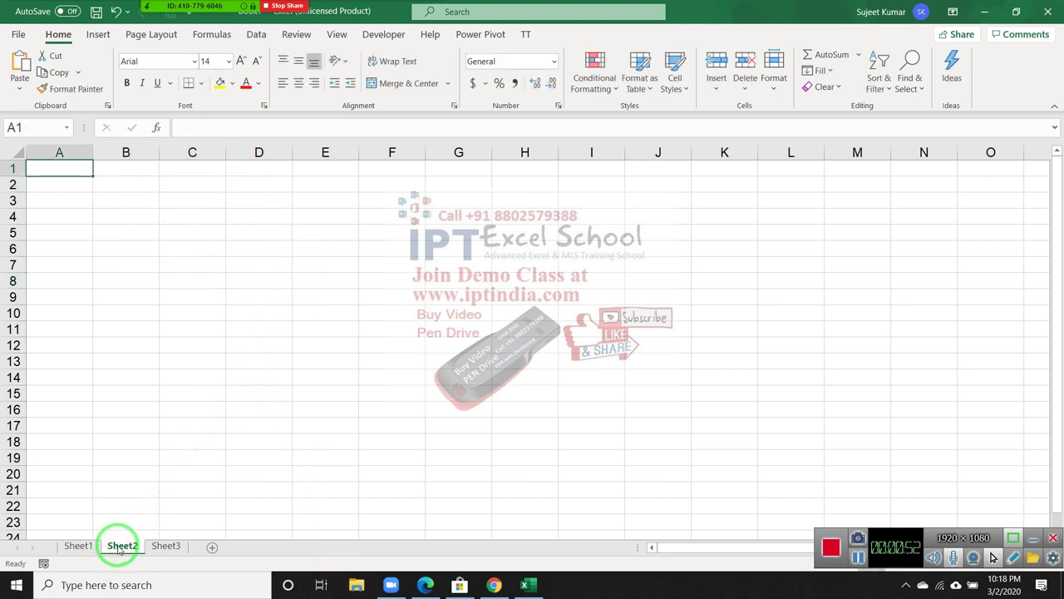
pyautogui.write('NAme')
pyautogui.press('Return')
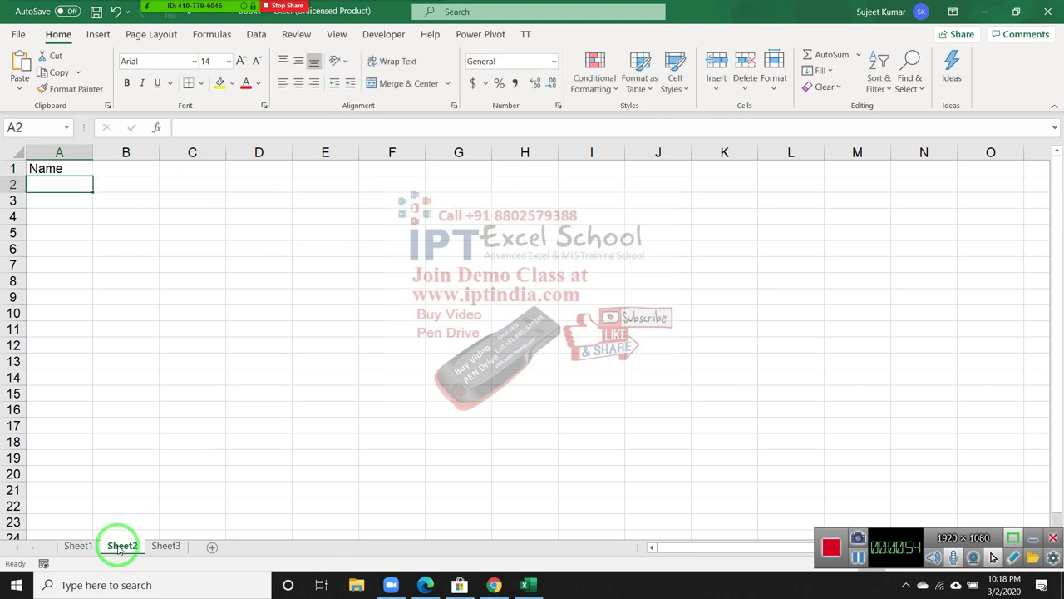
pyautogui.press('Up')
pyautogui.press('Right')
# Enter the header City in B1
pyautogui.write('P')
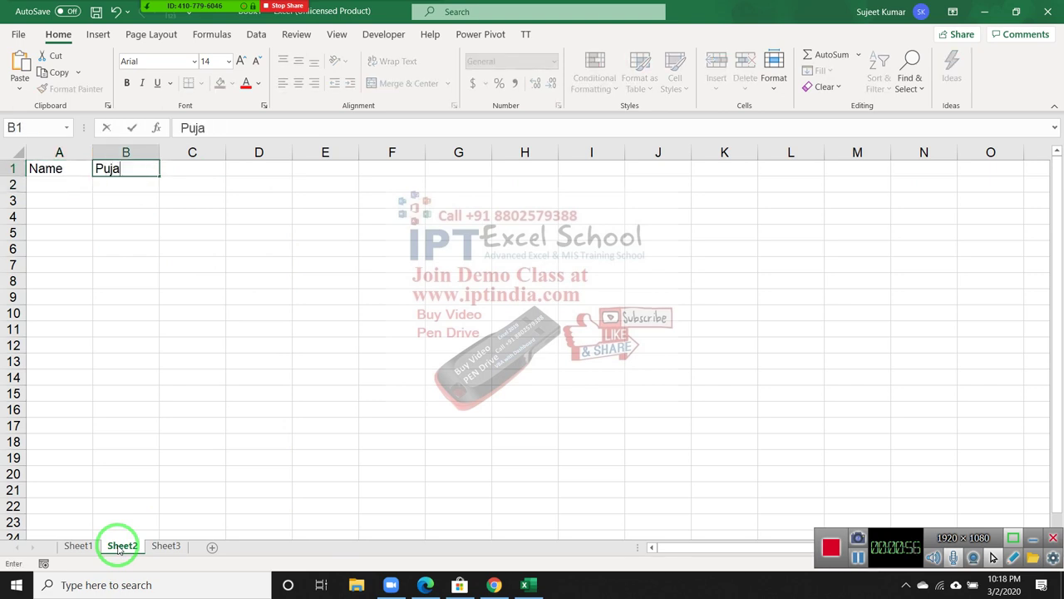
pyautogui.press('Escape')
pyautogui.write('Na')
pyautogui.press('Escape')
pyautogui.write('Cit')
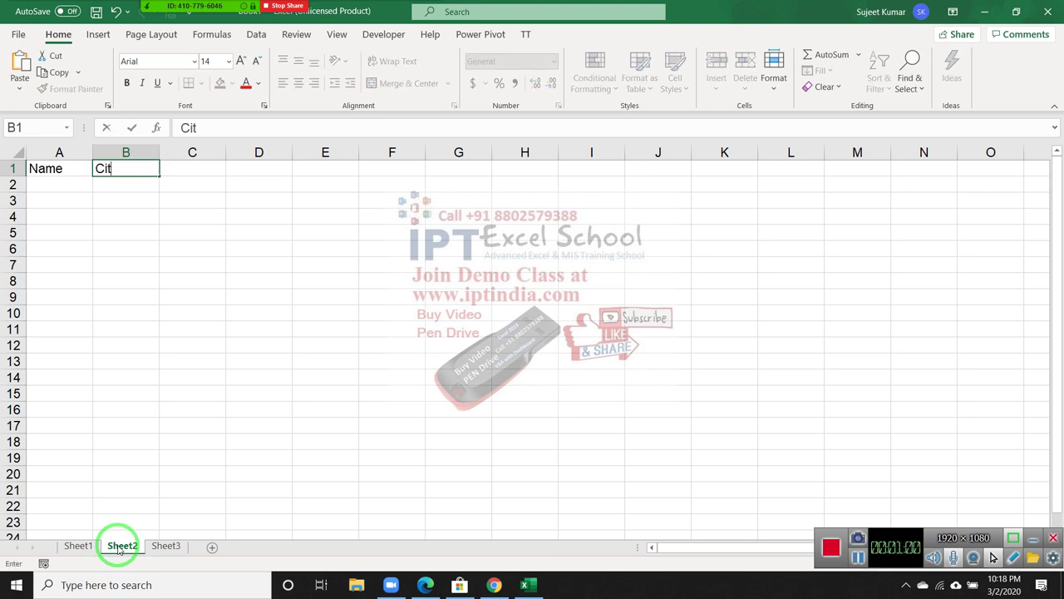
pyautogui.write('y')
pyautogui.press('Tab')
pyautogui.press('Left')
pyautogui.press('Down')
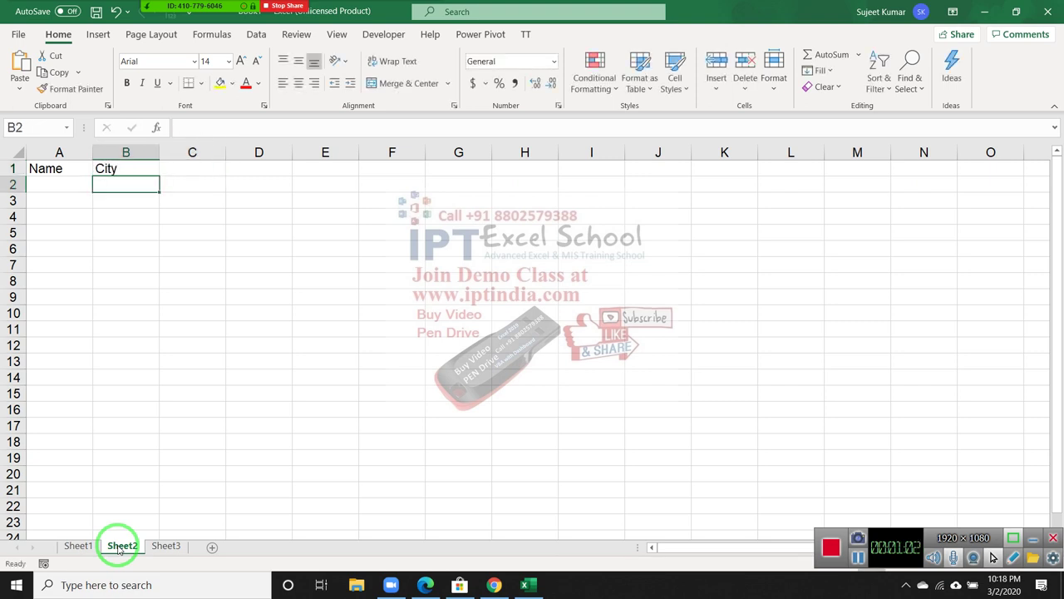
# Enter Pune in B2 and fill it down through B6
pyautogui.write('Pune')
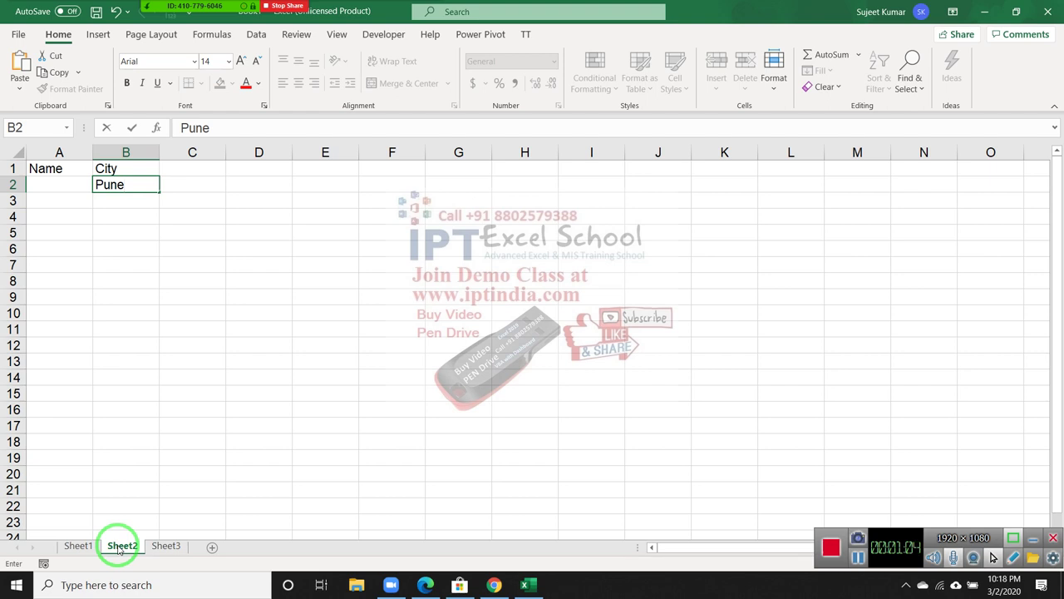
pyautogui.click(164, 359)
pyautogui.click(152, 190)
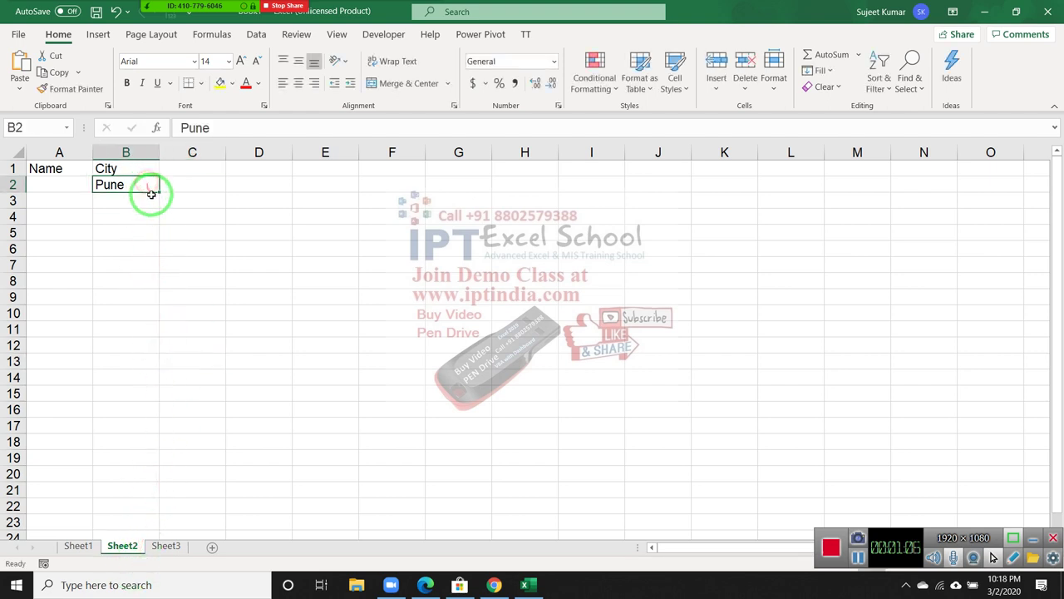
pyautogui.moveTo(158, 192); pyautogui.dragTo(73, 263)
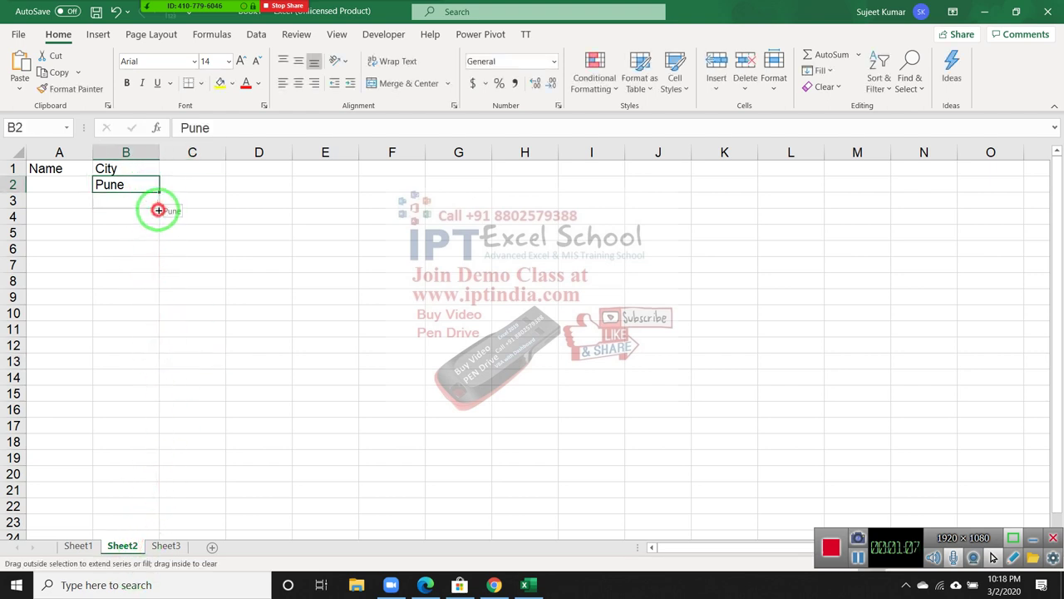
# Add a Total label in A7 and =SUM(C2:C6) in C7
pyautogui.click(71, 262)
pyautogui.write('T')
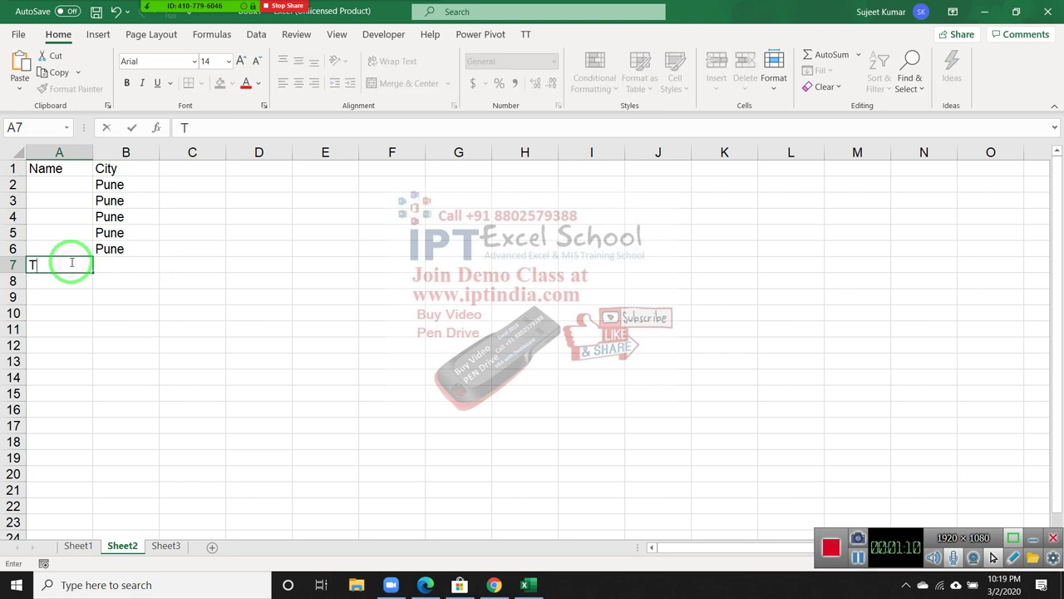
pyautogui.press('Tab')
pyautogui.press('Tab')
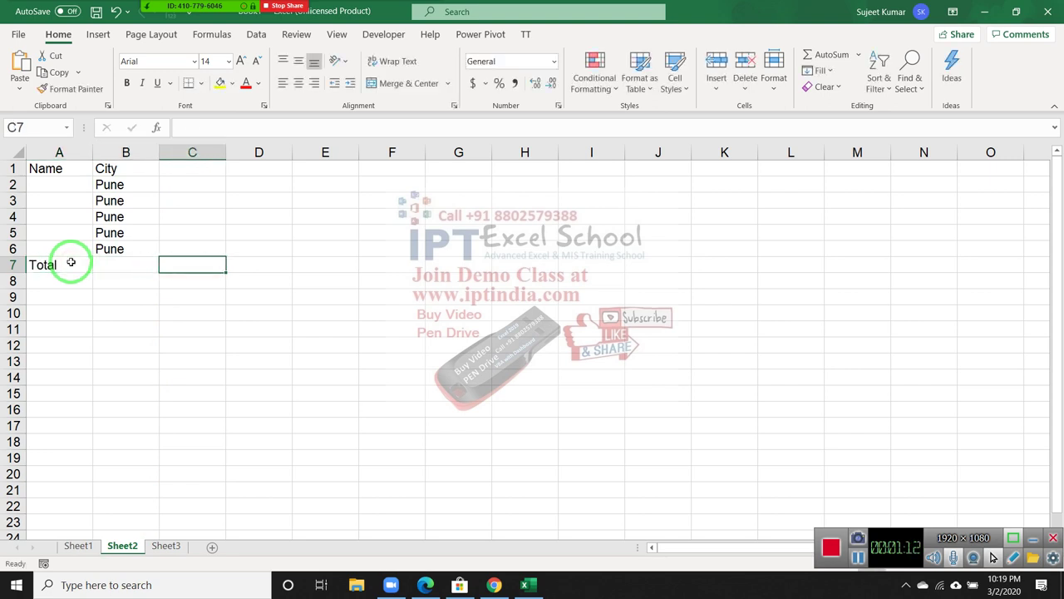
pyautogui.write('=sum')
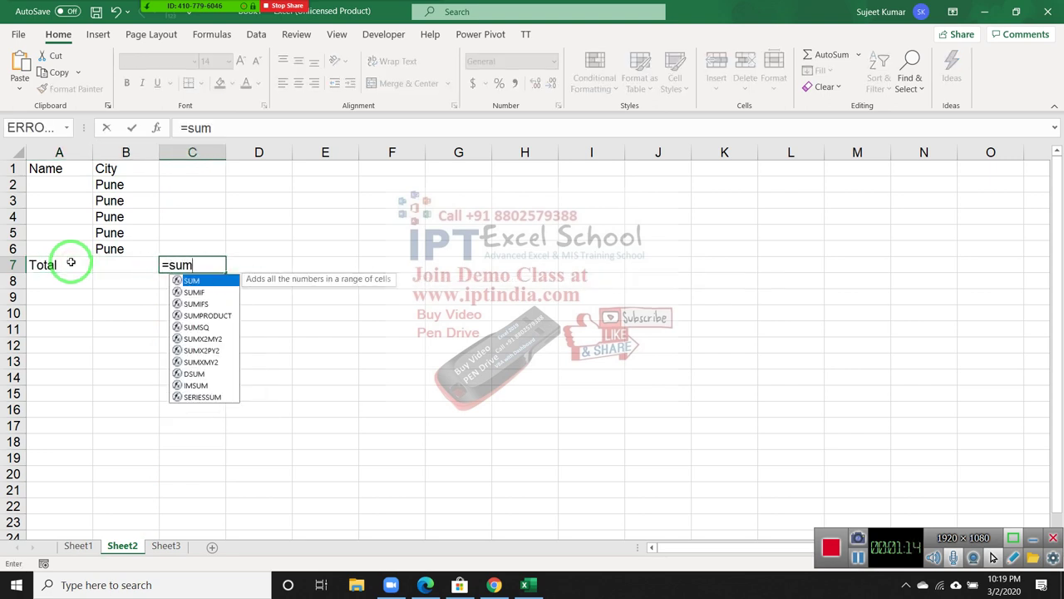
pyautogui.write('(')
pyautogui.press('Up')
pyautogui.hotkey('shift', 'Up')
pyautogui.hotkey('shift', 'Up')
pyautogui.hotkey('shift', 'Up')
pyautogui.hotkey('shift', 'Up')
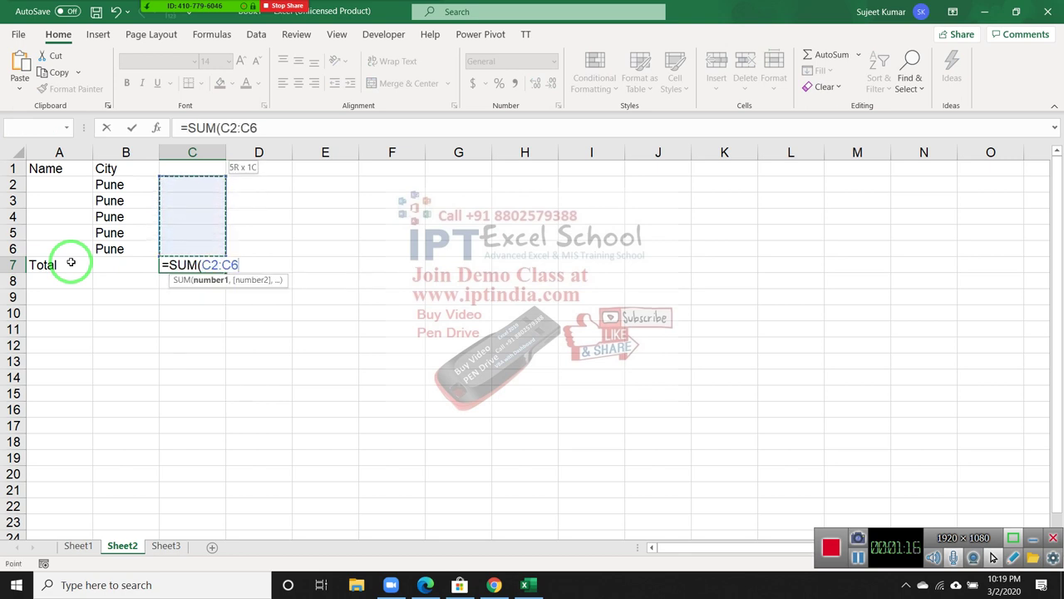
pyautogui.press('Return')
# Enter the header Sales in C1
pyautogui.press('Up')
pyautogui.press('Up')
pyautogui.press('Up')
pyautogui.press('Up')
pyautogui.press('Up')
pyautogui.press('Up')
pyautogui.press('Up')
pyautogui.press('Right')
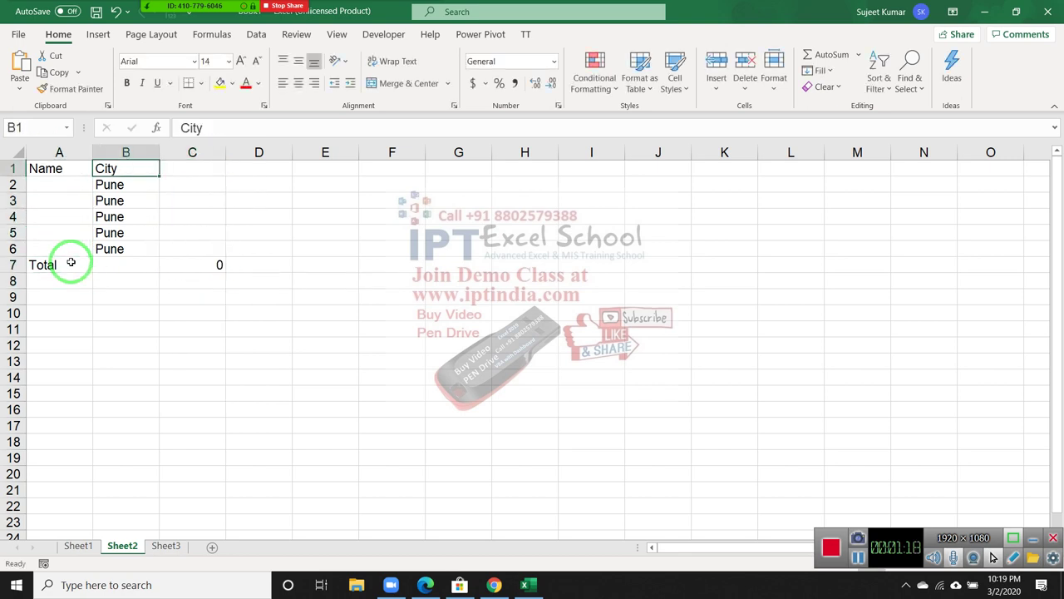
pyautogui.press('Right')
pyautogui.write('Sa')
pyautogui.press('Return')
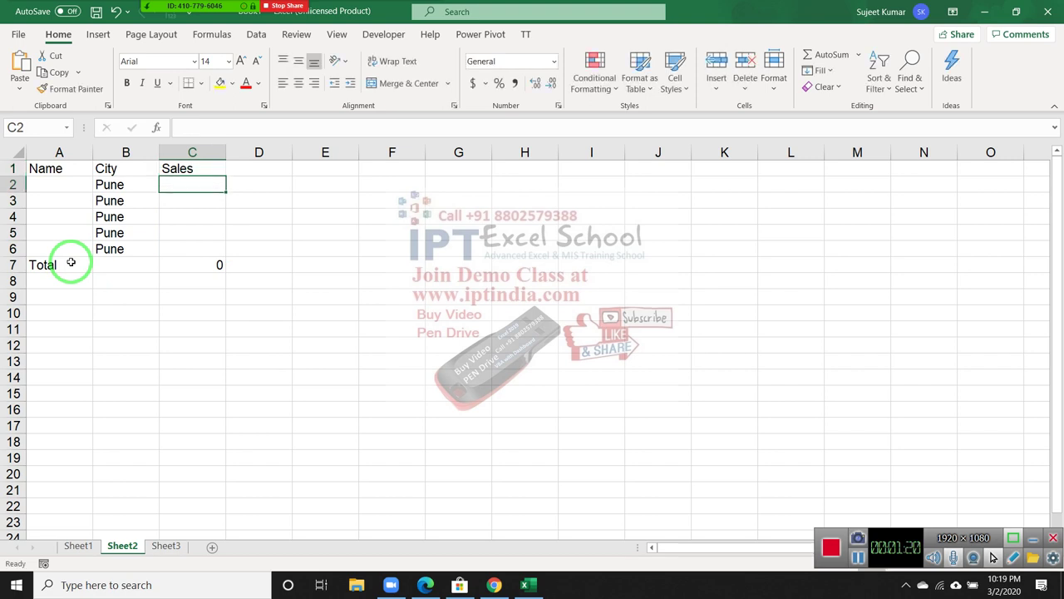
# Apply All Borders to the table A1:C7
pyautogui.moveTo(60, 170)
pyautogui.mouseDown()
pyautogui.moveTo(137, 193)
pyautogui.moveTo(221, 264)
pyautogui.mouseUp()
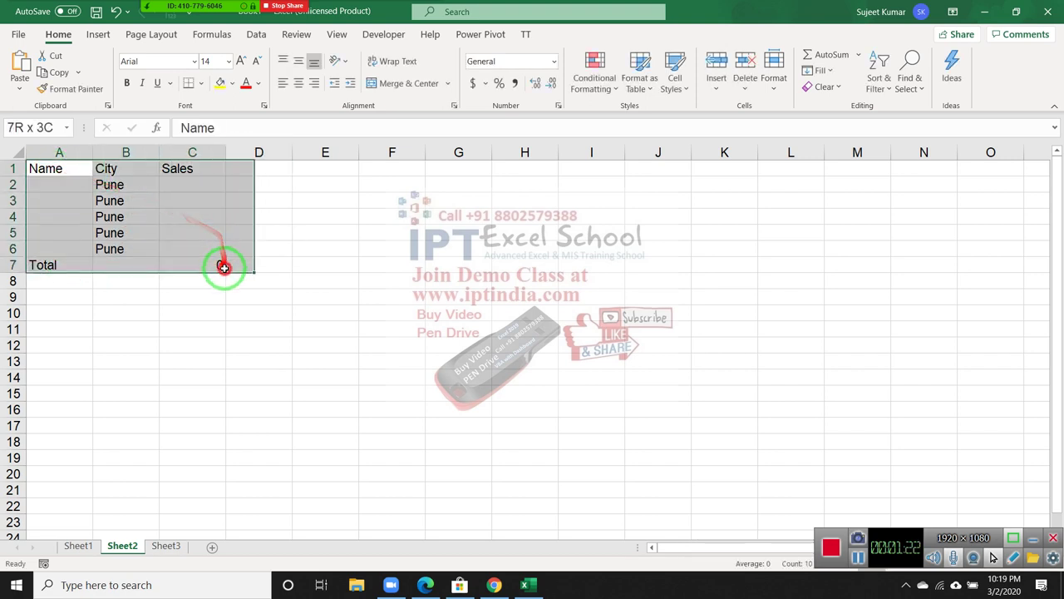
pyautogui.click(202, 84)
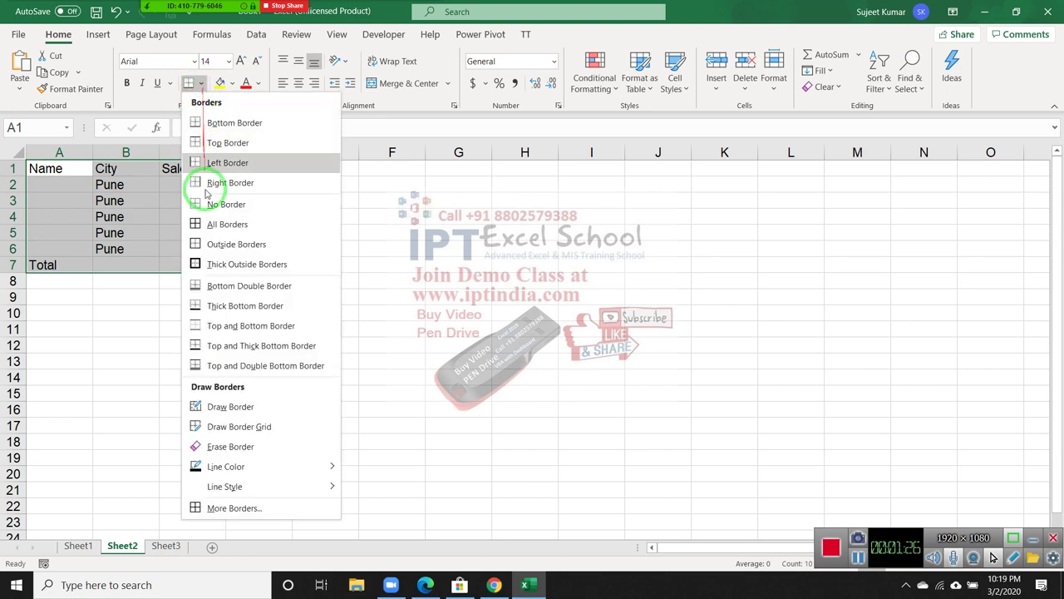
pyautogui.click(193, 222)
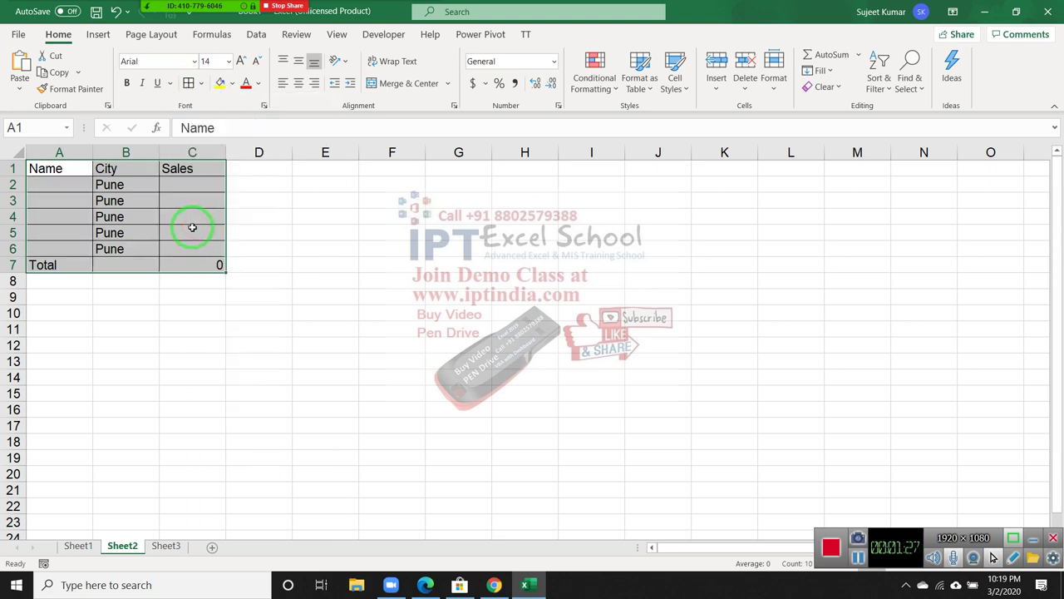
pyautogui.click(112, 258)
# Merge and center cells A2:A6
pyautogui.click(39, 187)
pyautogui.moveTo(40, 201); pyautogui.dragTo(52, 250)
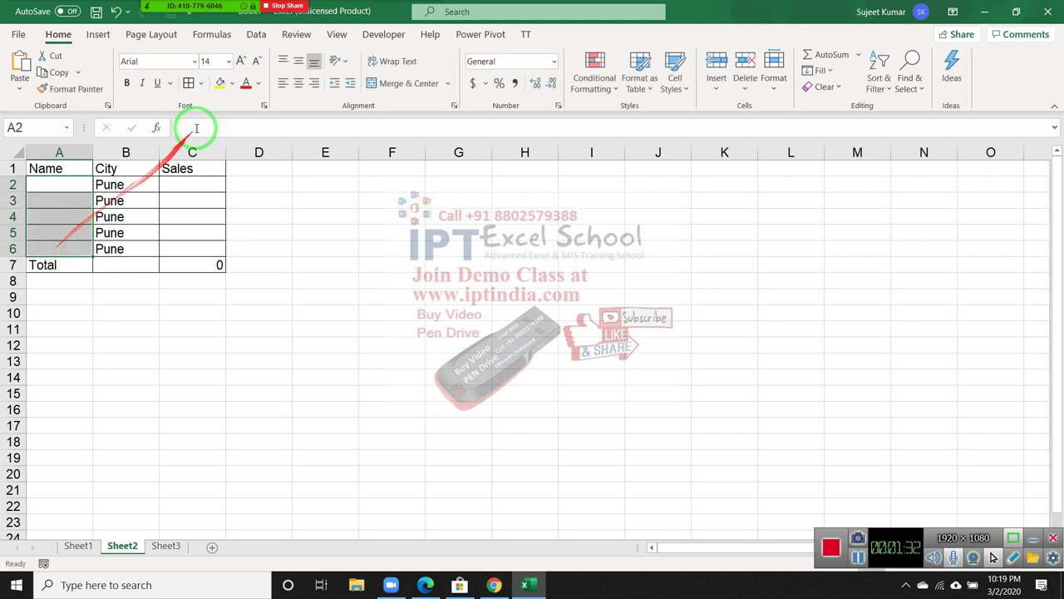
pyautogui.click(422, 88)
pyautogui.click(318, 197)
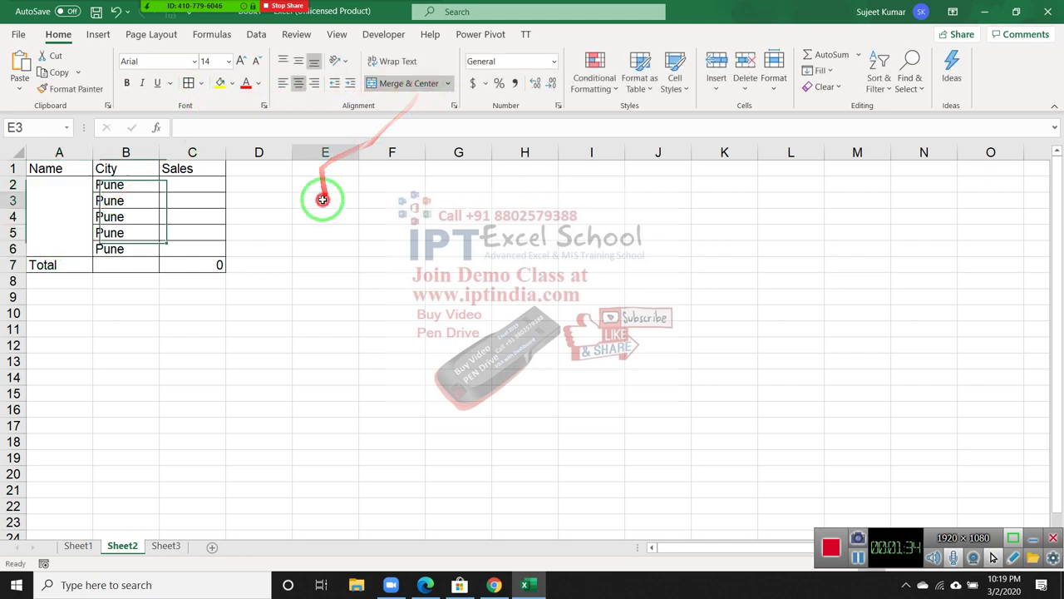
# Copy the table A1:C7 and paste it at A9
pyautogui.moveTo(48, 168); pyautogui.dragTo(188, 261)
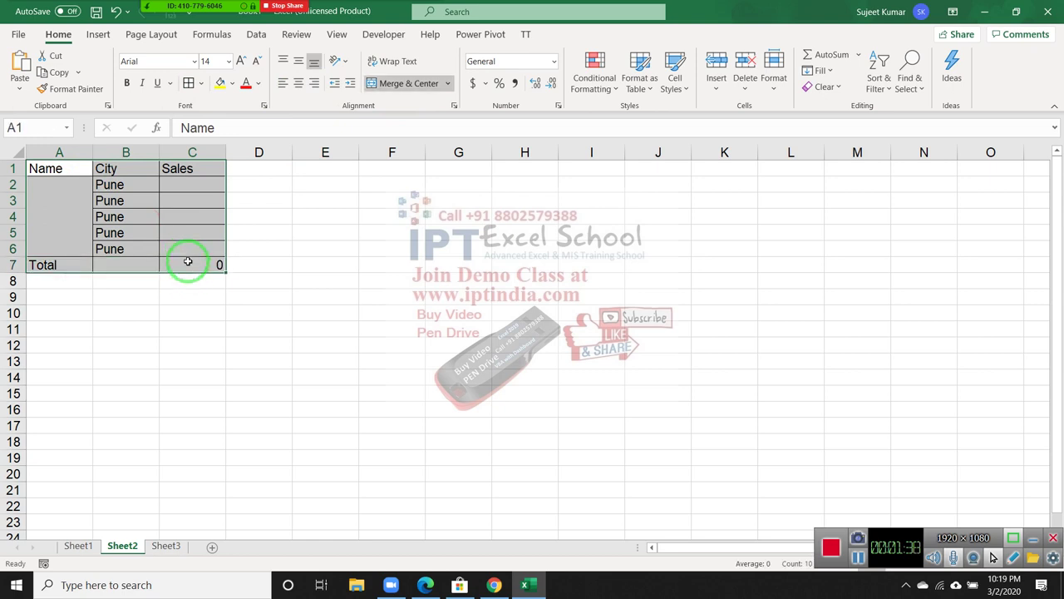
pyautogui.hotkey('ctrl', 'c')
pyautogui.click(75, 301)
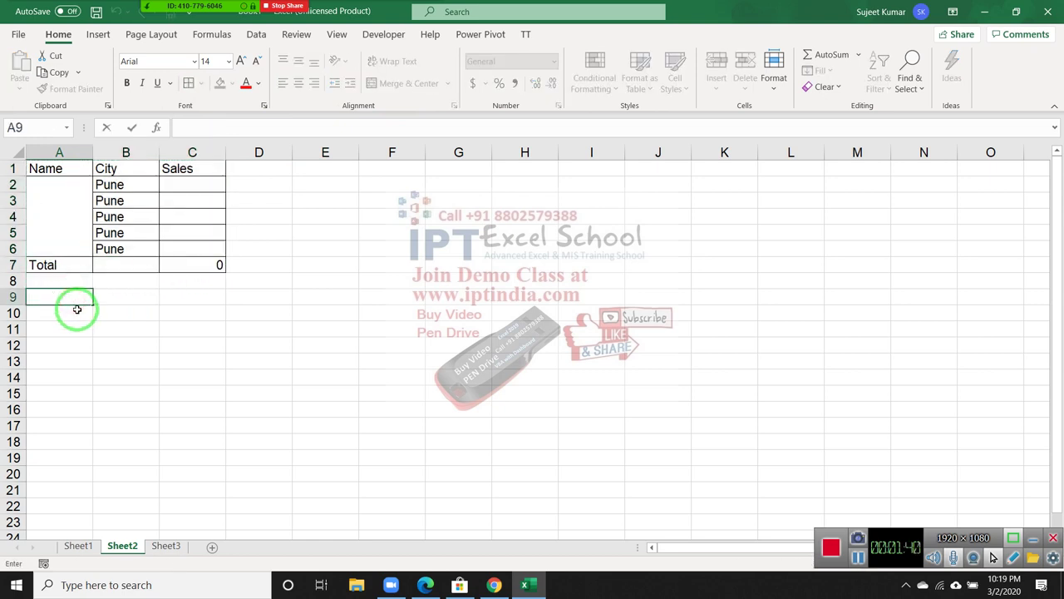
pyautogui.doubleClick(50, 168)
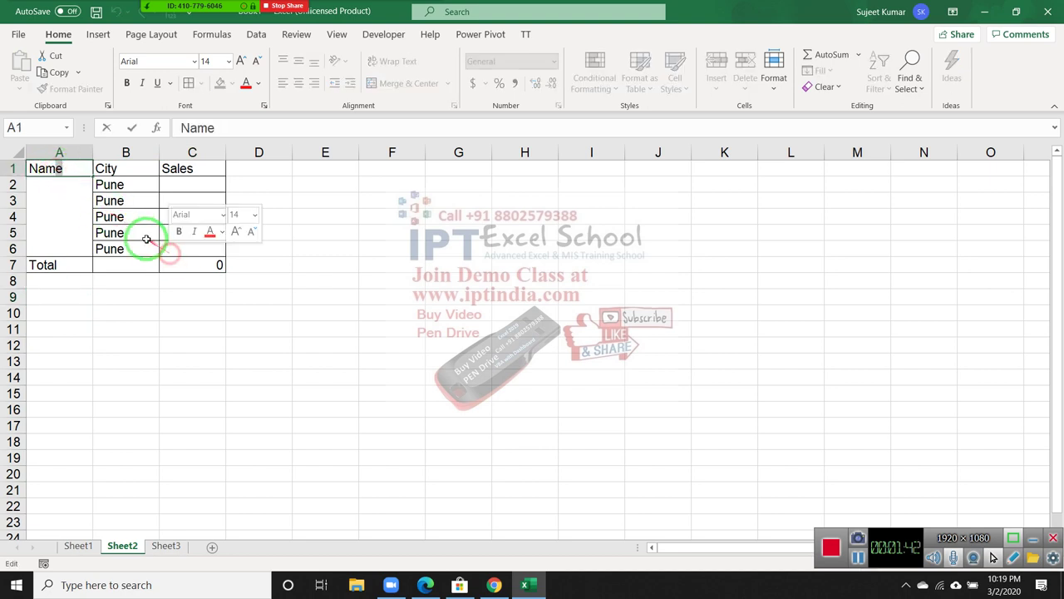
pyautogui.press('Escape')
pyautogui.keyDown('shift'); pyautogui.click(185, 263); pyautogui.keyUp('shift')
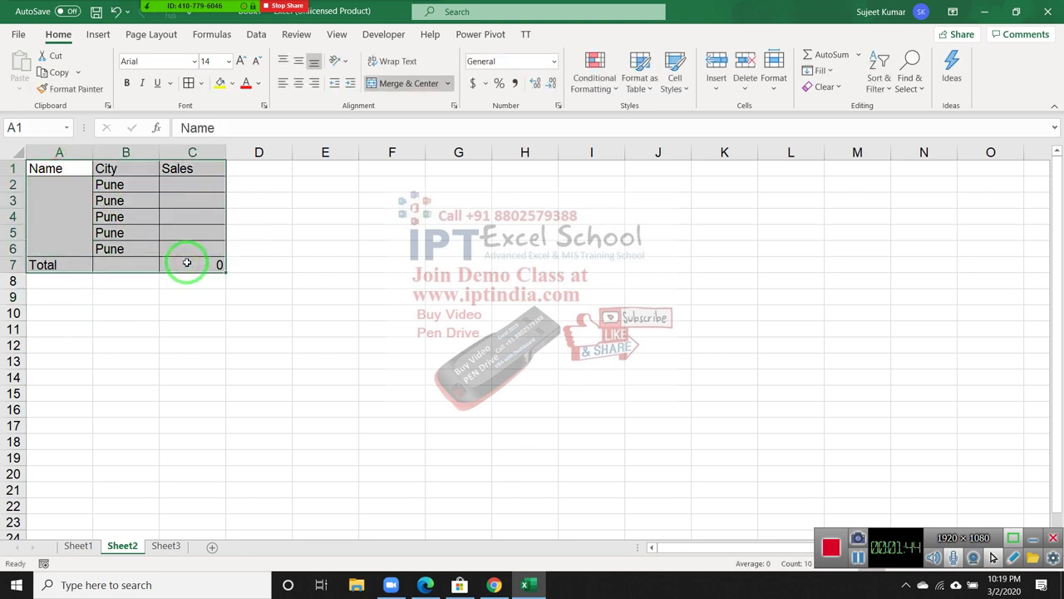
pyautogui.hotkey('ctrl', 'c')
pyautogui.click(64, 297)
pyautogui.hotkey('ctrl', 'v')
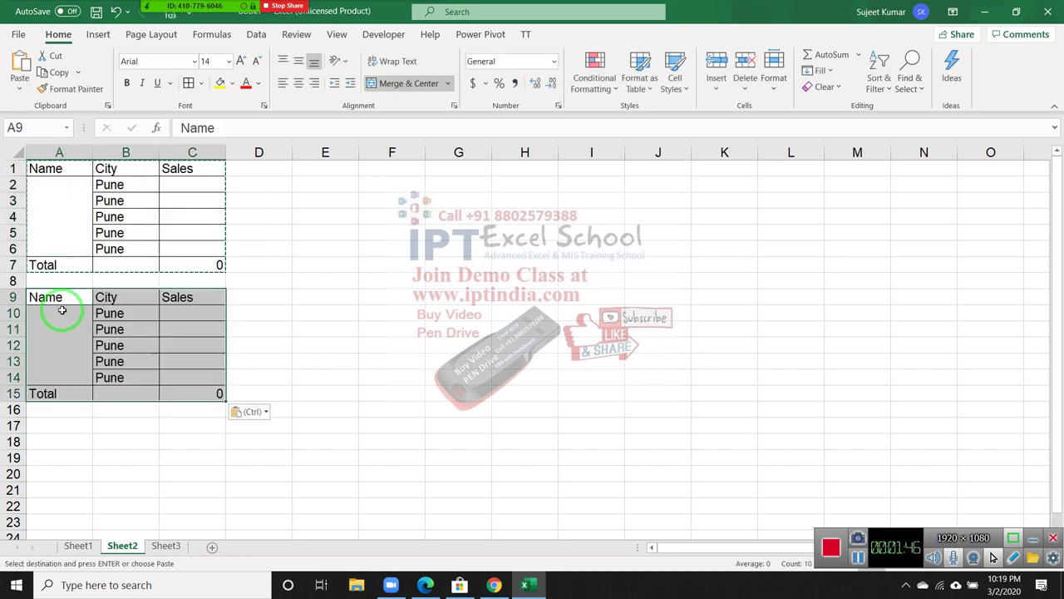
pyautogui.click(60, 426)
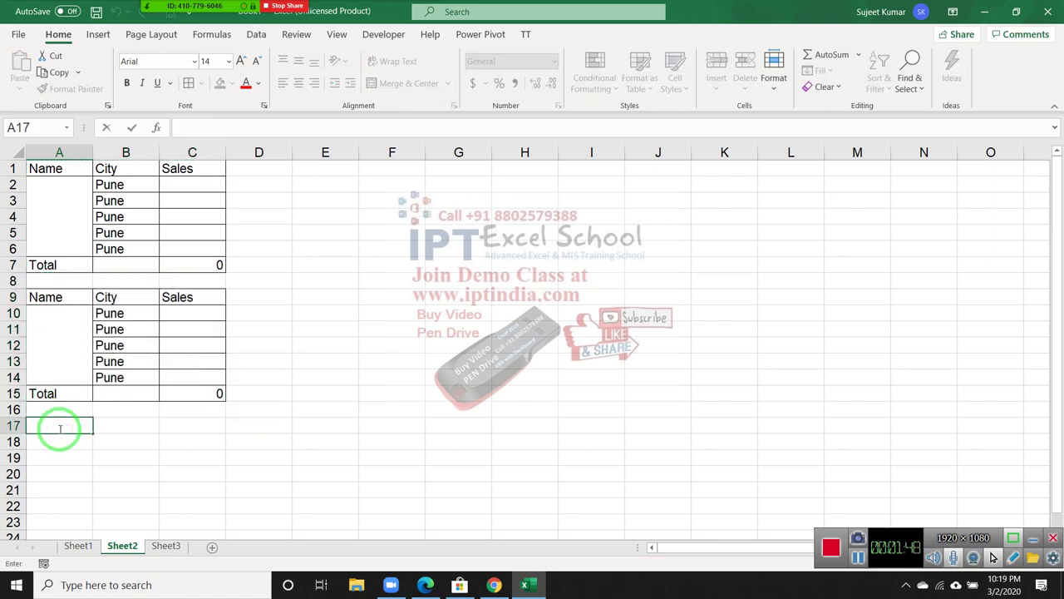
# Delete rows 9–15 holding the duplicate table
pyautogui.moveTo(13, 298); pyautogui.dragTo(15, 395)
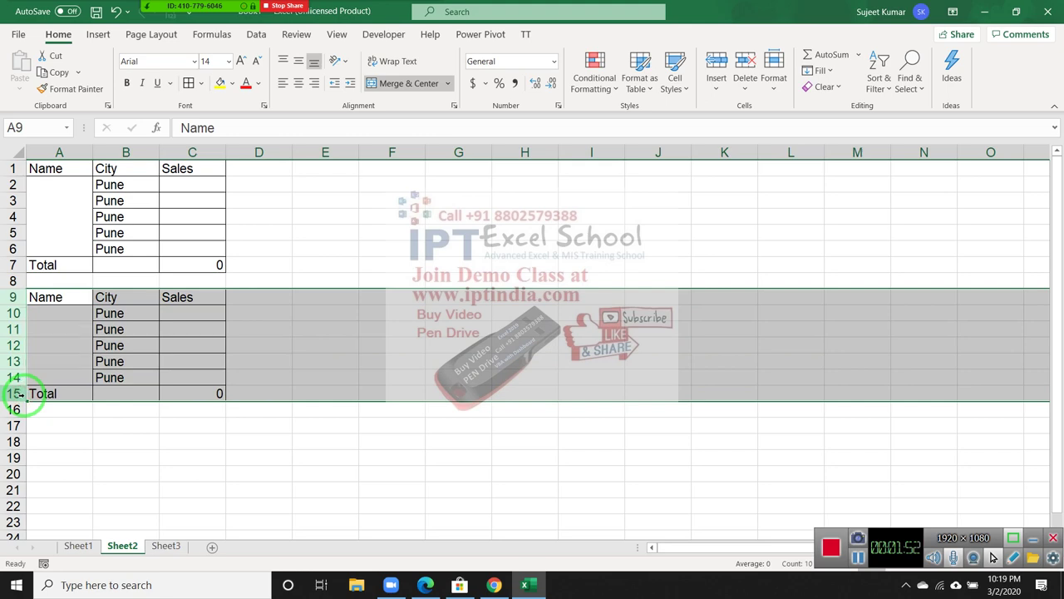
pyautogui.hotkey('ctrl', '-')
pyautogui.click(119, 291)
# Open the Visual Basic editor from the Developer tab
pyautogui.click(123, 253)
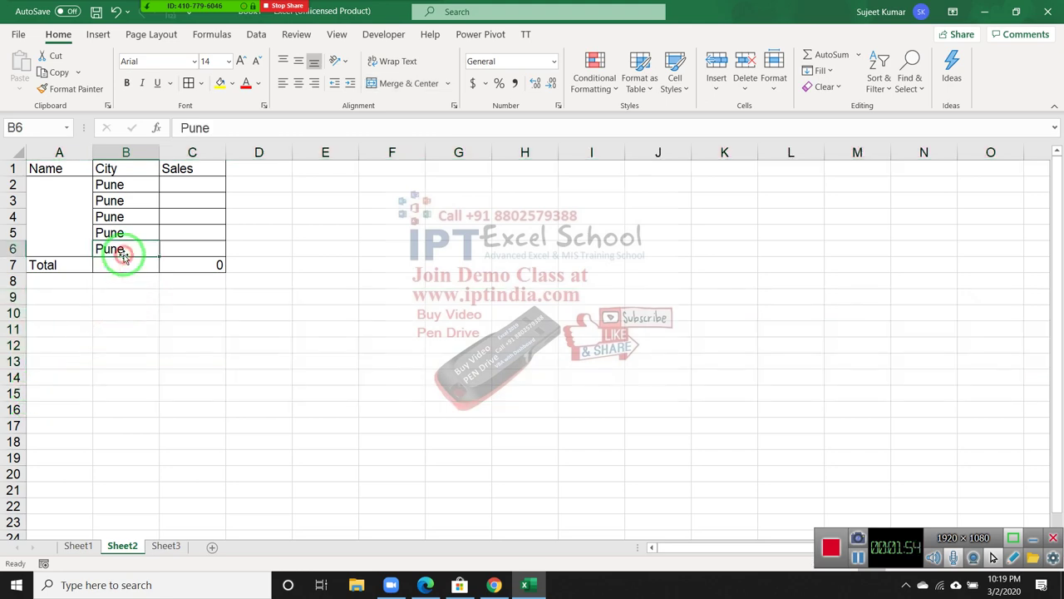
pyautogui.click(383, 34)
pyautogui.click(23, 87)
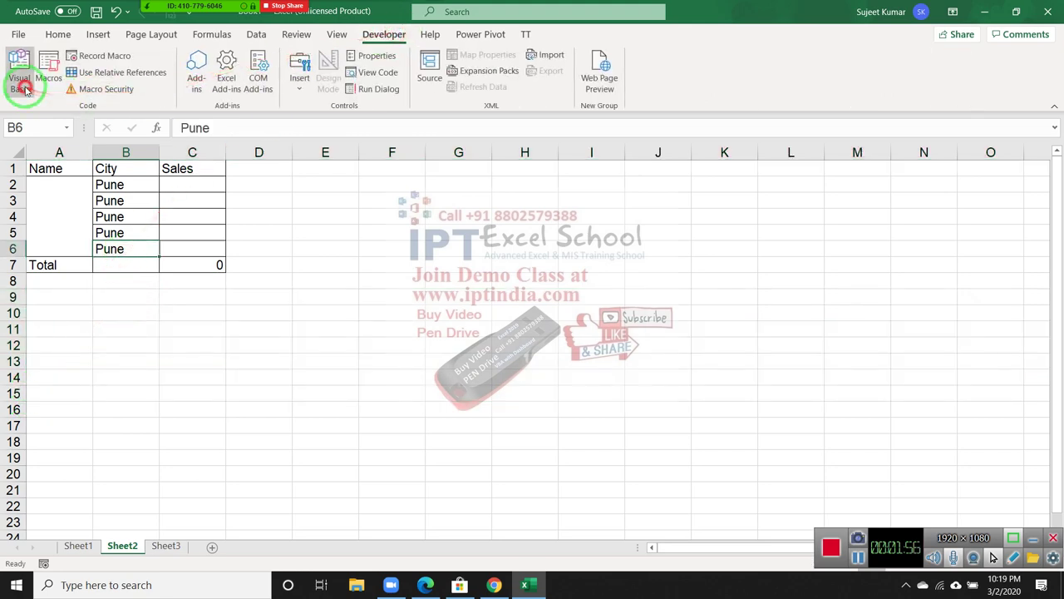
# Insert Module1 and begin Sub loop_1() with a range("A1:C7") line, glancing at the sheet
pyautogui.click(97, 30)
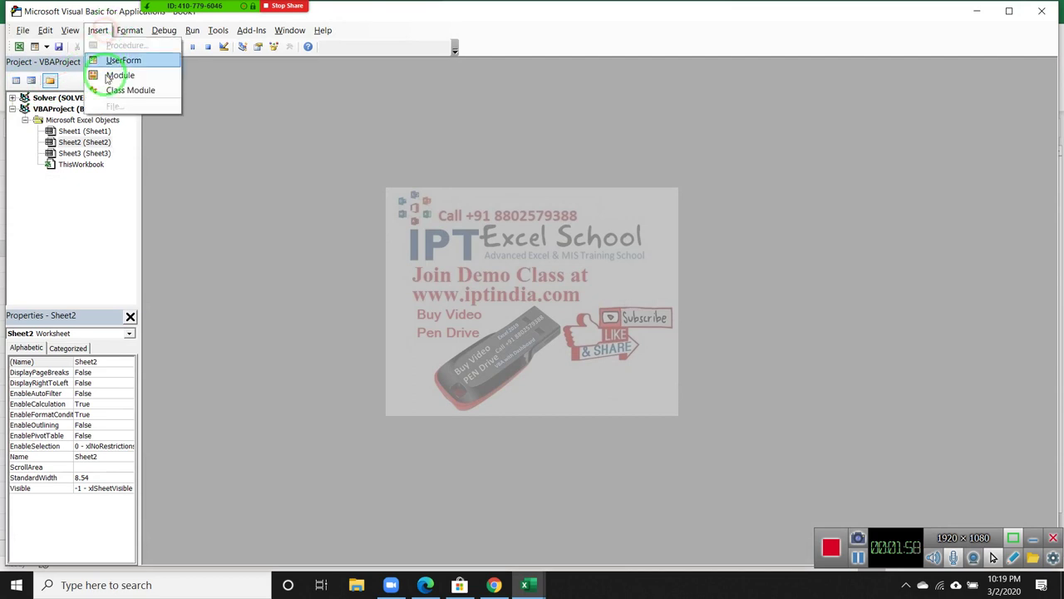
pyautogui.click(117, 75)
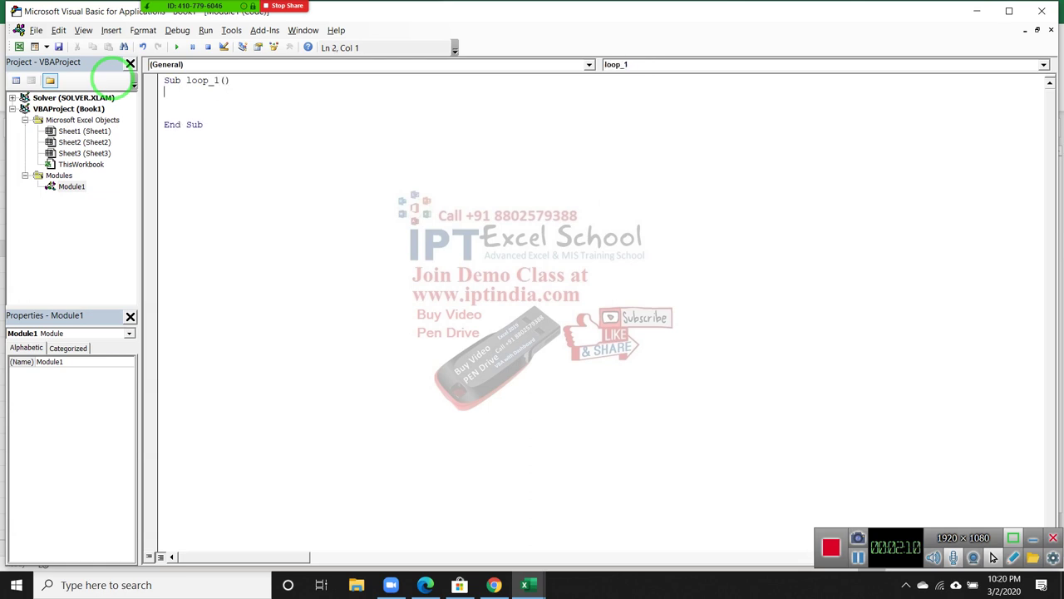
pyautogui.write('range("A1')
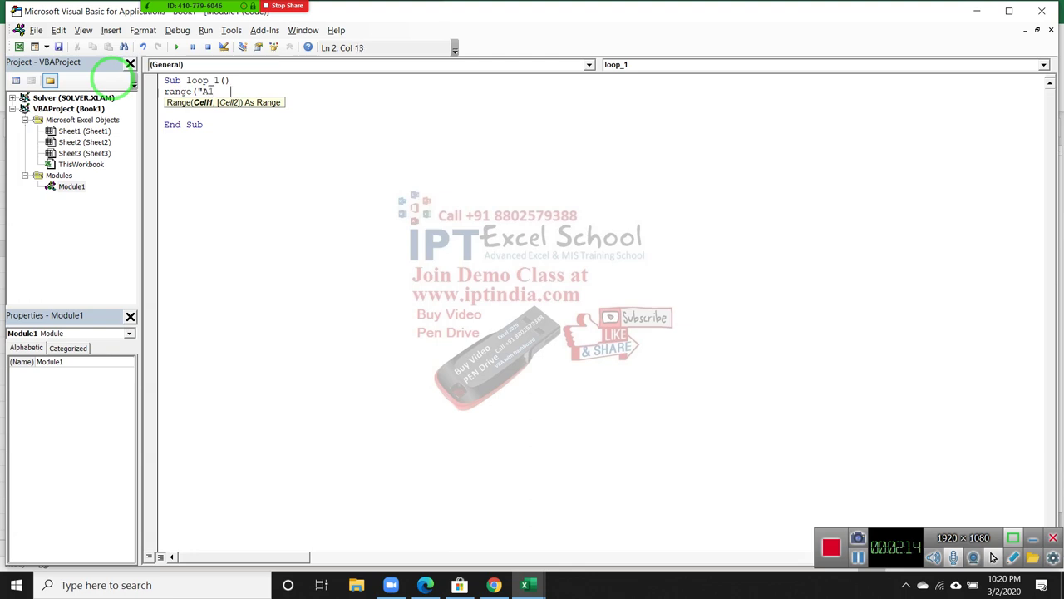
pyautogui.hotkey('alt', 'F11')
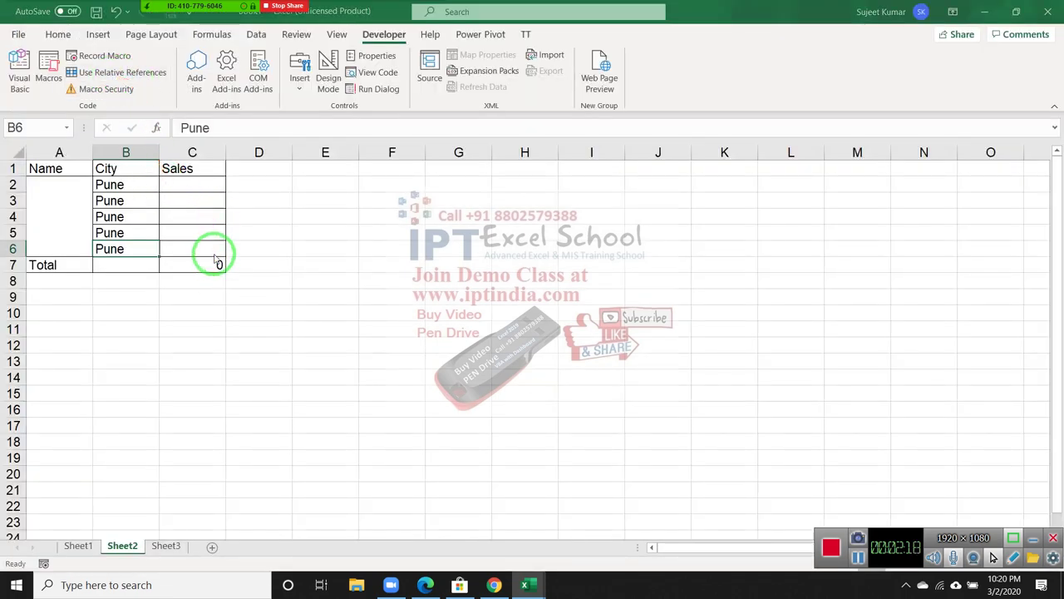
pyautogui.hotkey('alt', 'F11')
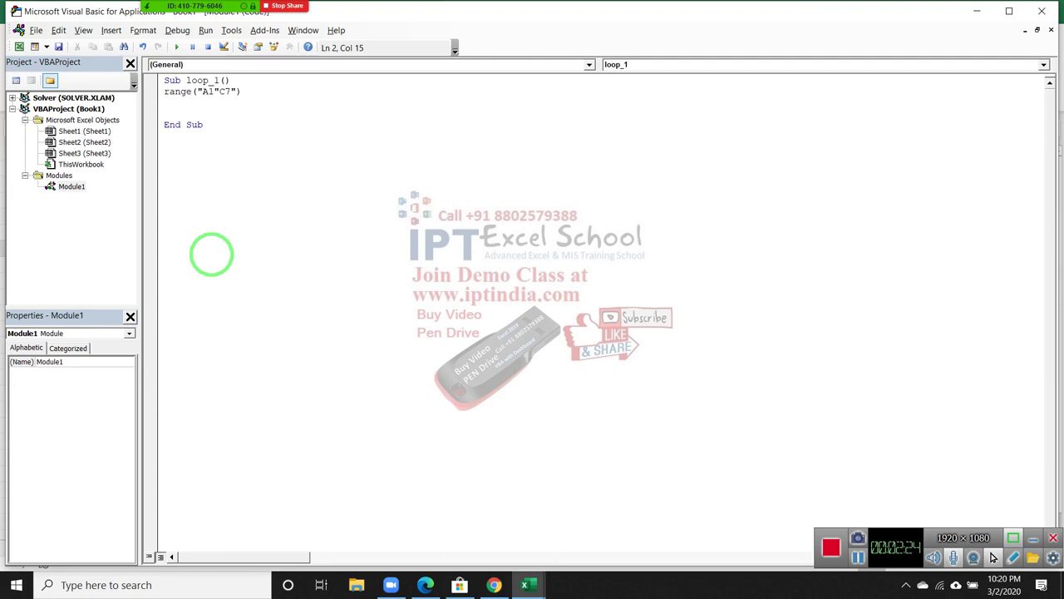
# Complete the first line as Range("A1:C7").Copy
pyautogui.click(214, 92)
pyautogui.write(':')
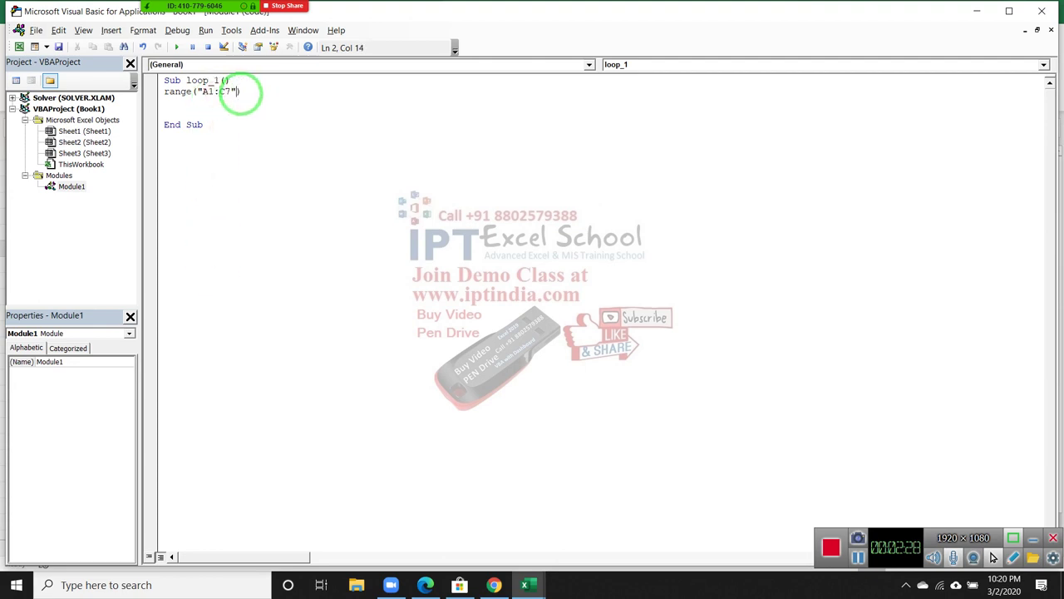
pyautogui.write('.co')
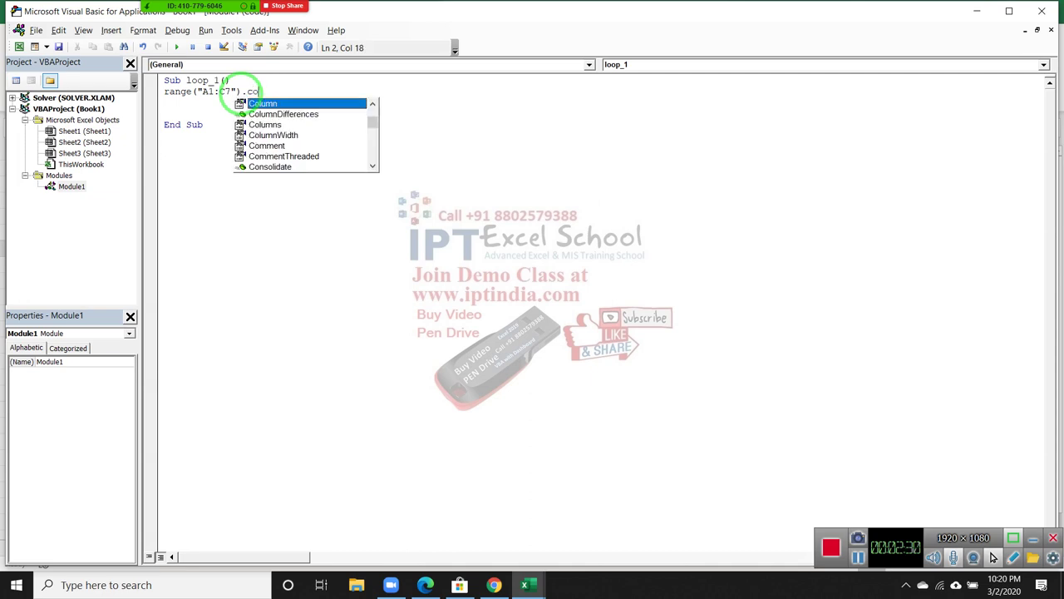
pyautogui.write('py')
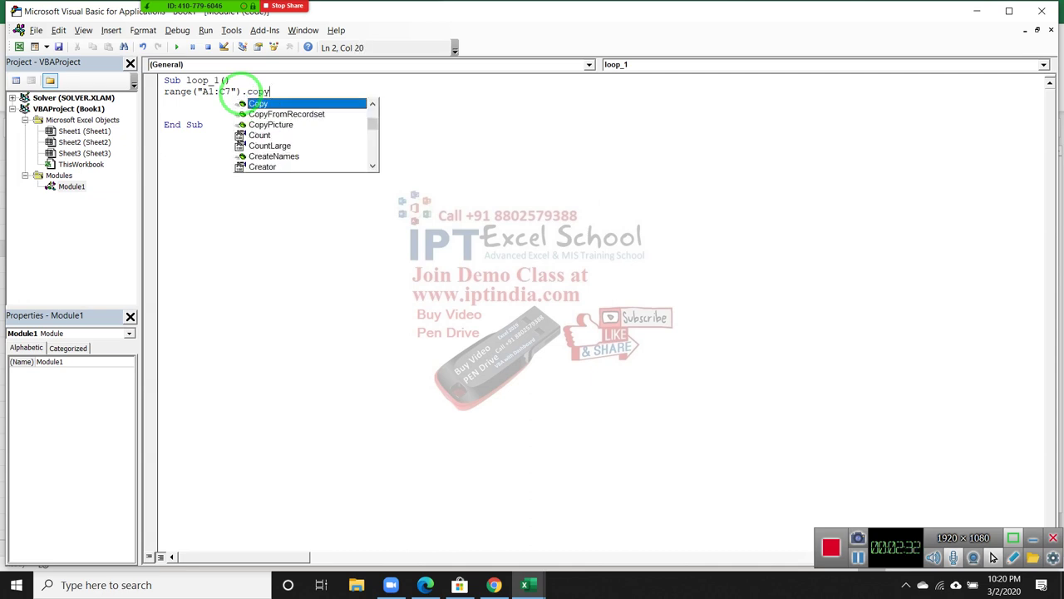
pyautogui.press('Tab')
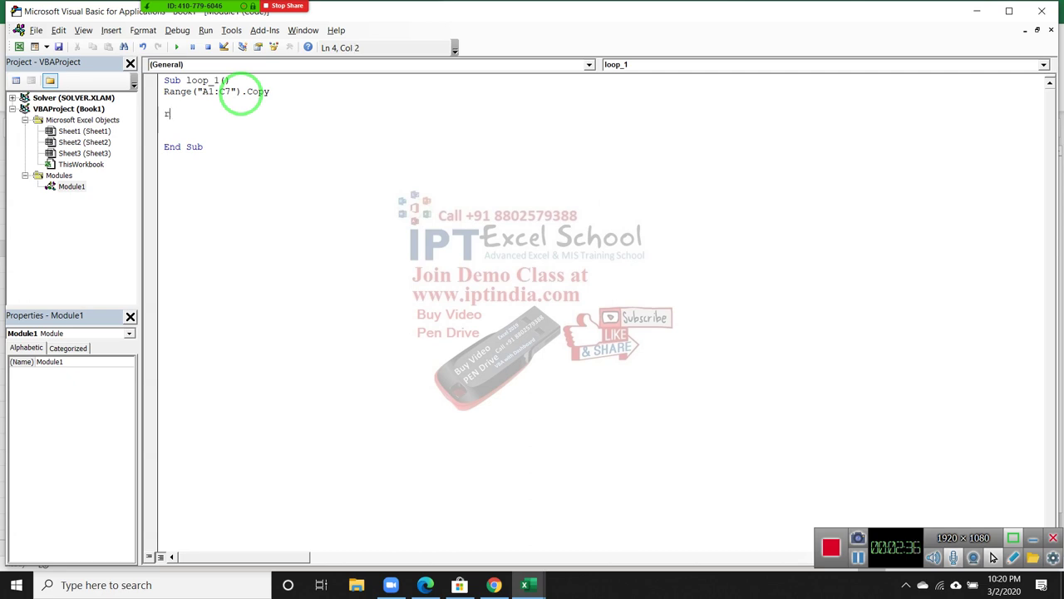
# Write Range("A65000").End(xlUp).Offset(...).PasteSpecial as the paste line
pyautogui.write('ange')
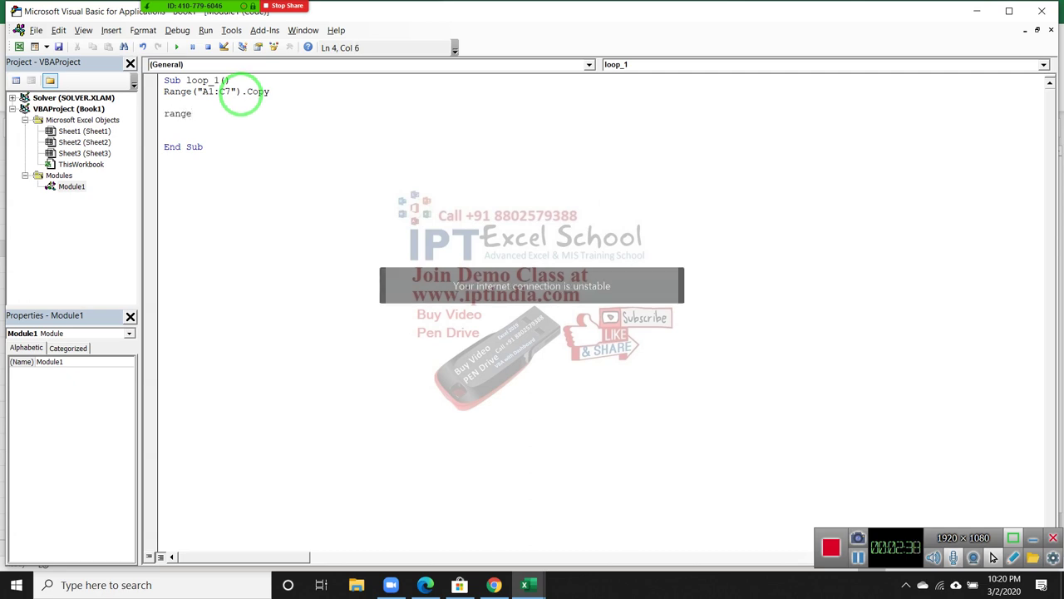
pyautogui.write('("A65000')
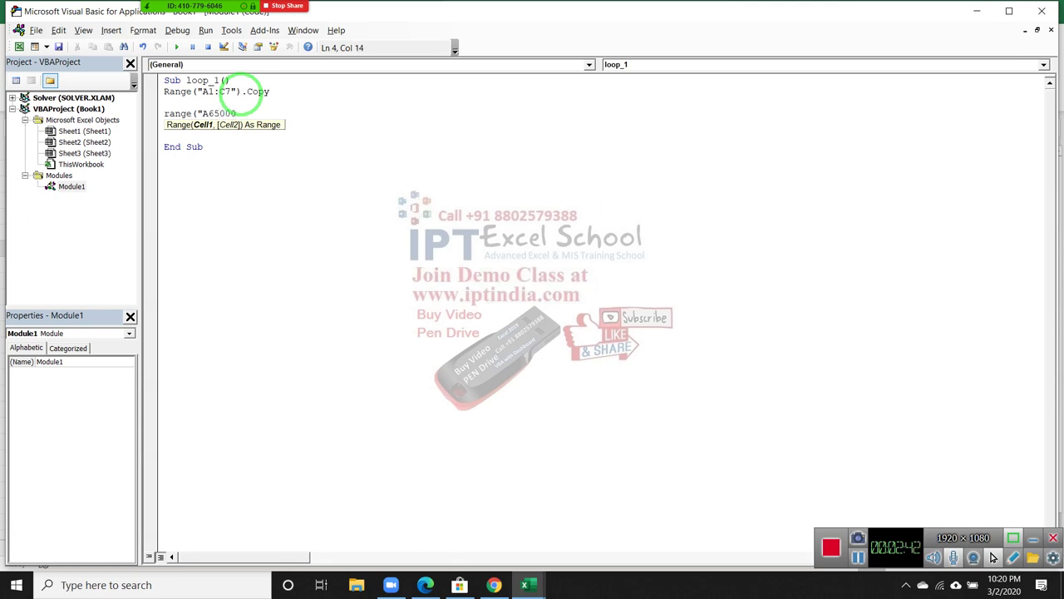
pyautogui.write('").en')
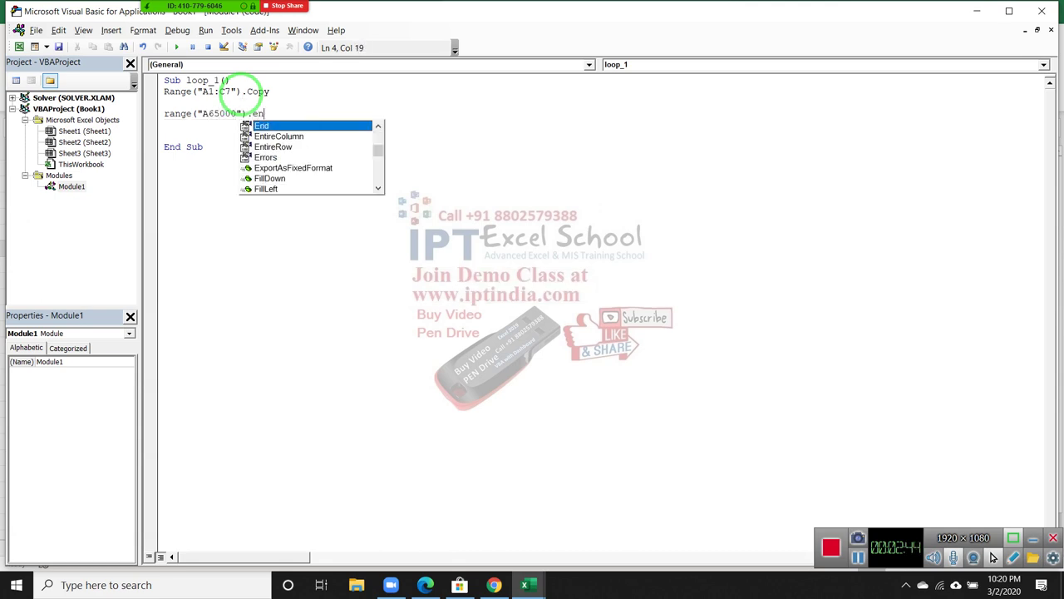
pyautogui.press('Tab')
pyautogui.write('(')
pyautogui.press('Down')
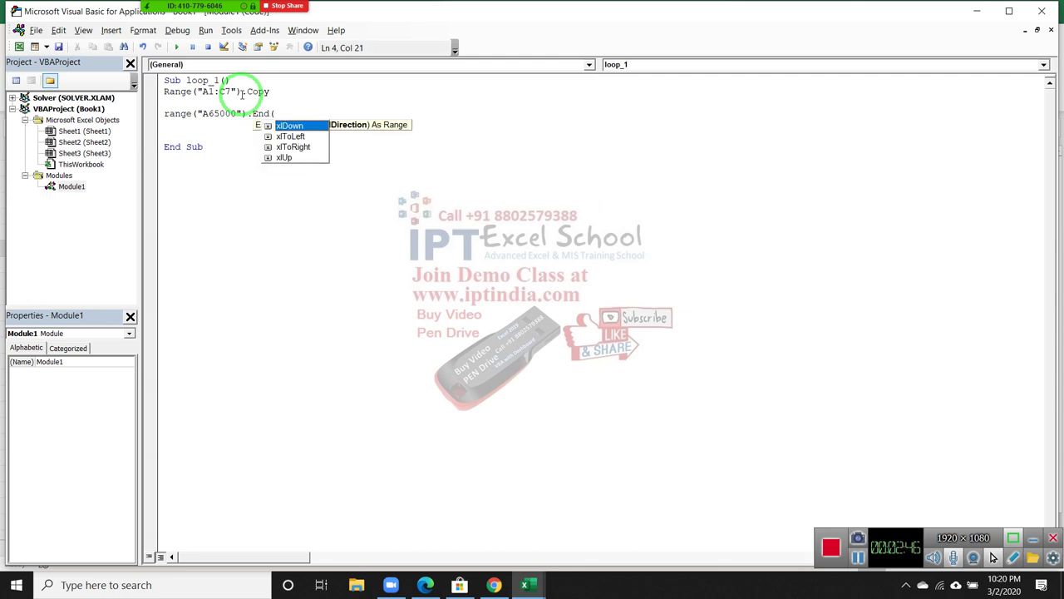
pyautogui.press('Down')
pyautogui.press('Down')
pyautogui.press('Down')
pyautogui.press('Tab')
pyautogui.write(')')
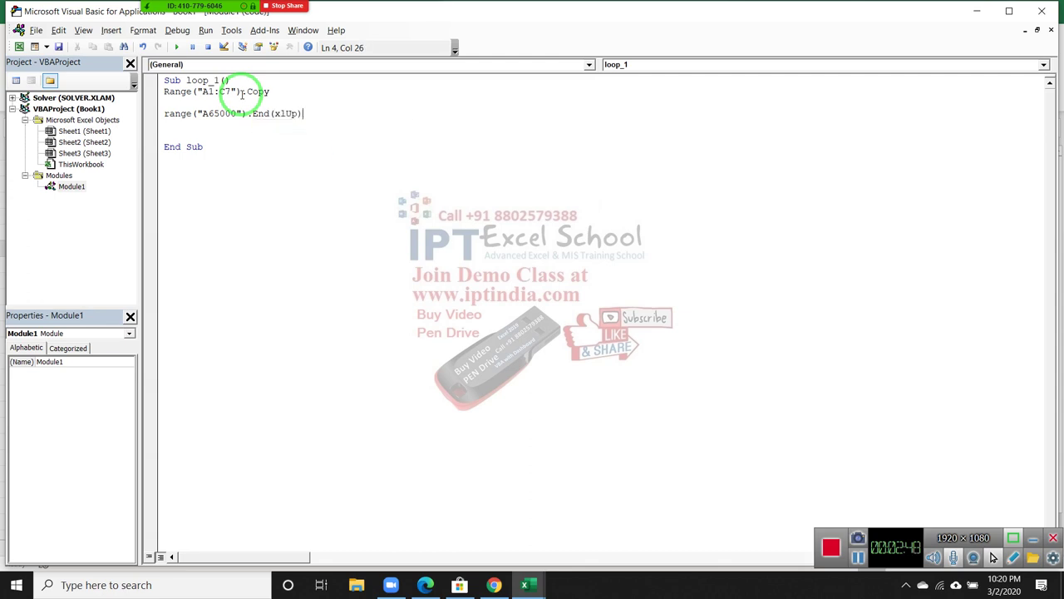
pyautogui.write('.of')
pyautogui.press('Tab')
pyautogui.write('(')
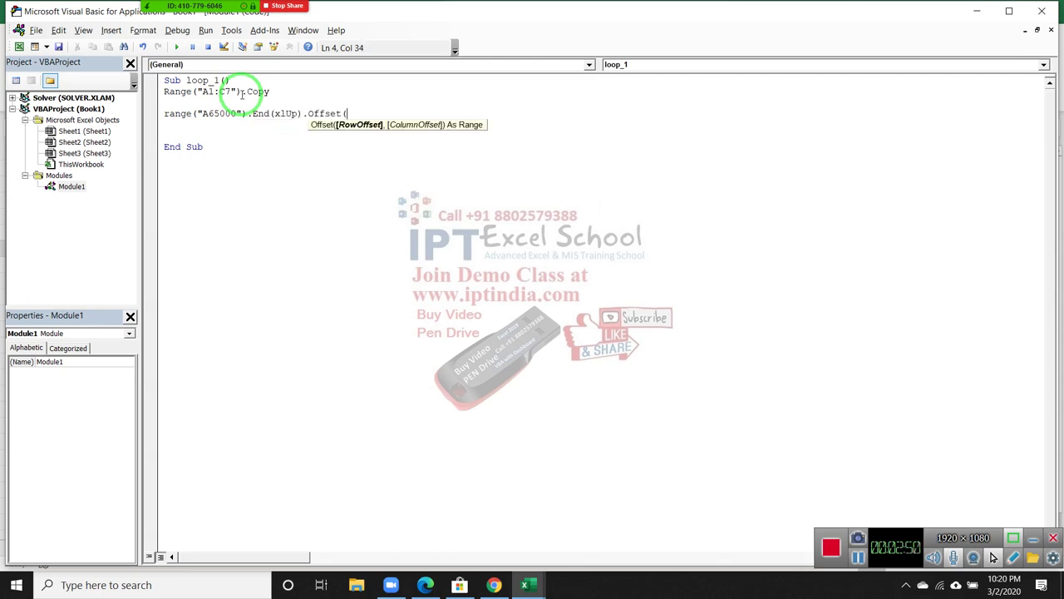
pyautogui.write('1,0')
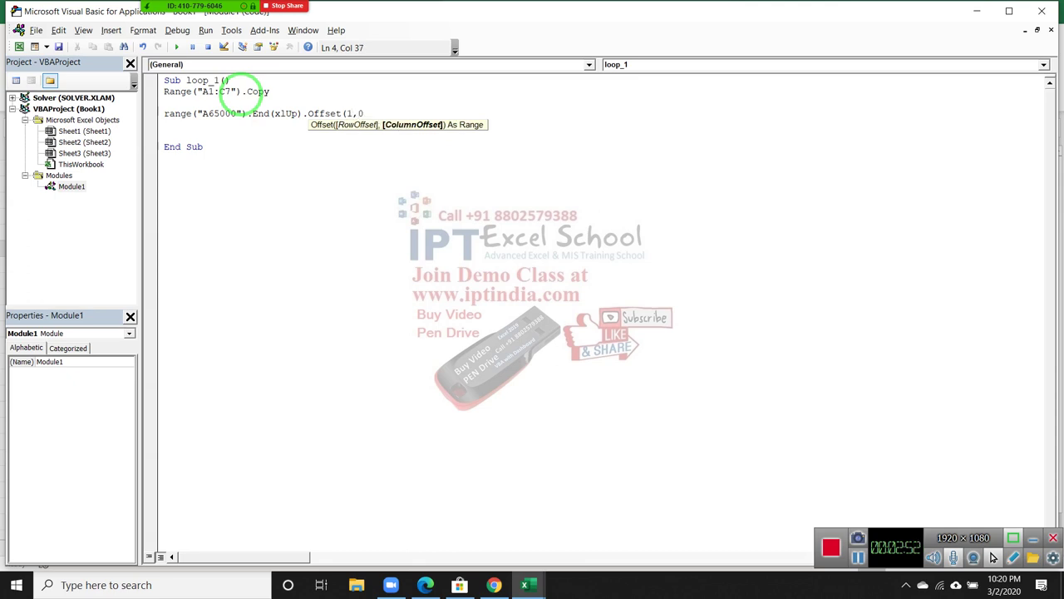
pyautogui.write(').p')
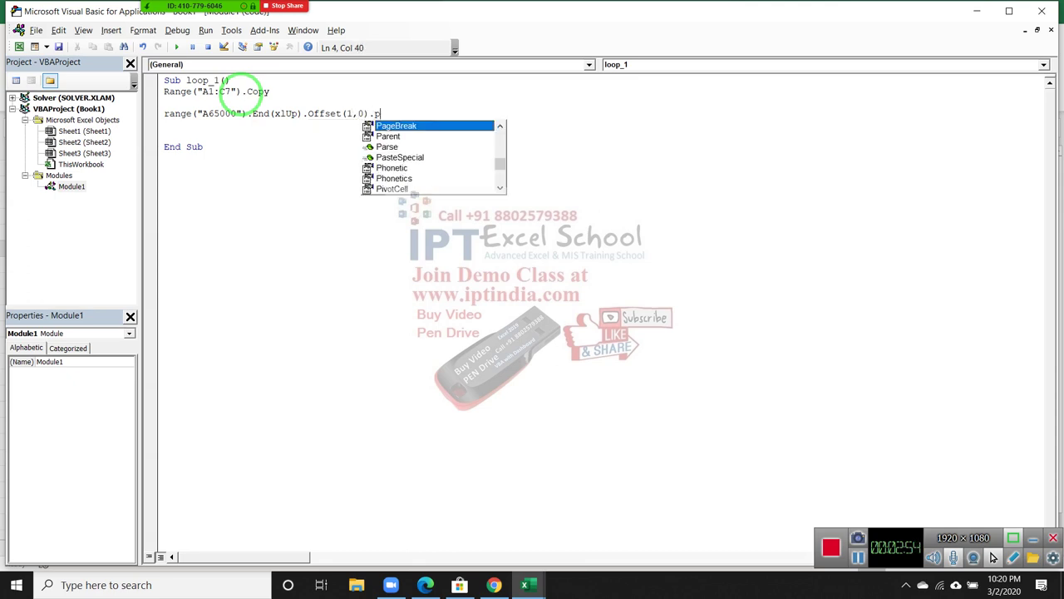
pyautogui.press('Down')
pyautogui.press('Down')
pyautogui.press('Down')
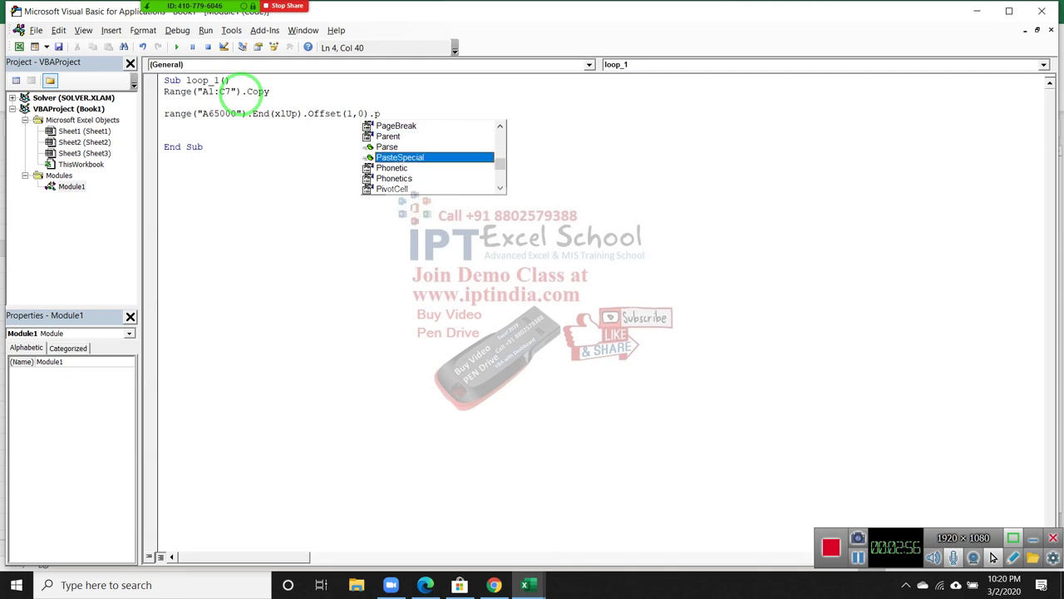
pyautogui.press('Tab')
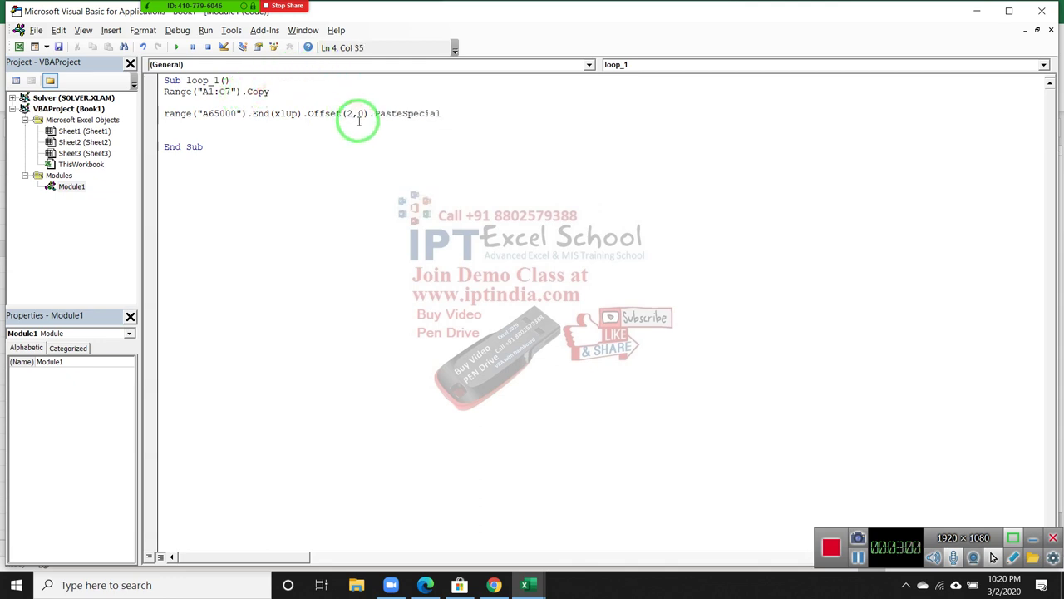
# Finalize the paste line to land below column A's last entry, then check the sheet
pyautogui.doubleClick(352, 142)
pyautogui.click(219, 116)
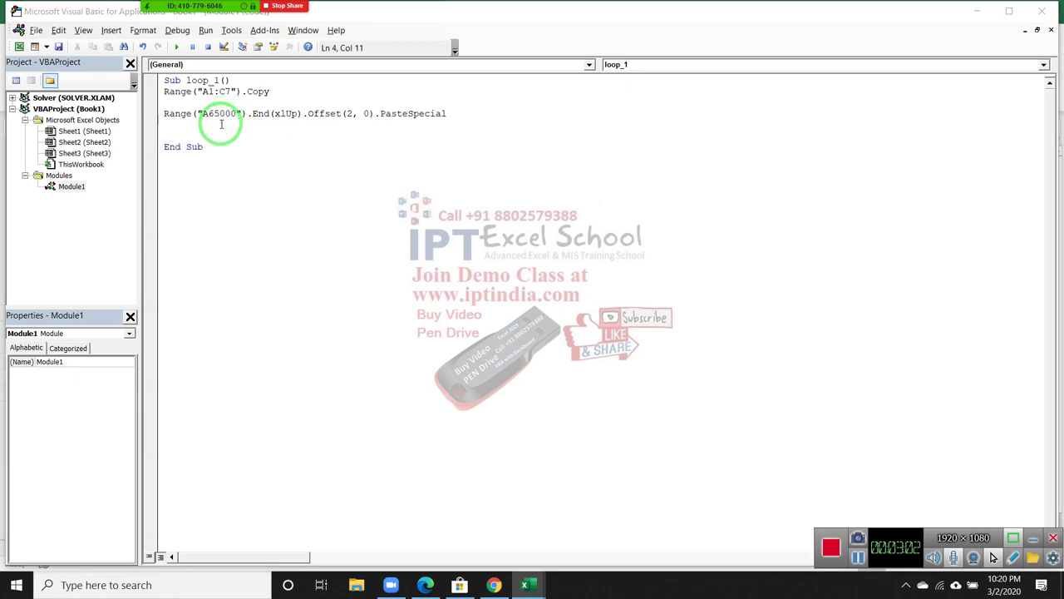
pyautogui.hotkey('alt', 'F11')
pyautogui.hotkey('alt', 'F11')
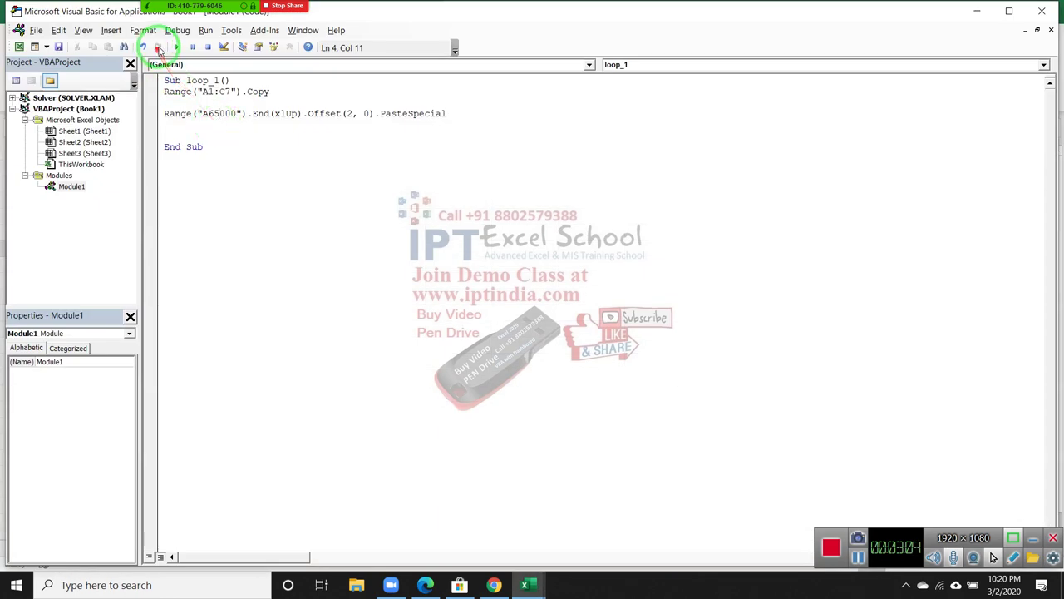
# Run loop_1 and inspect the pasted table copy below the original
pyautogui.click(176, 48)
pyautogui.hotkey('alt', 'F11')
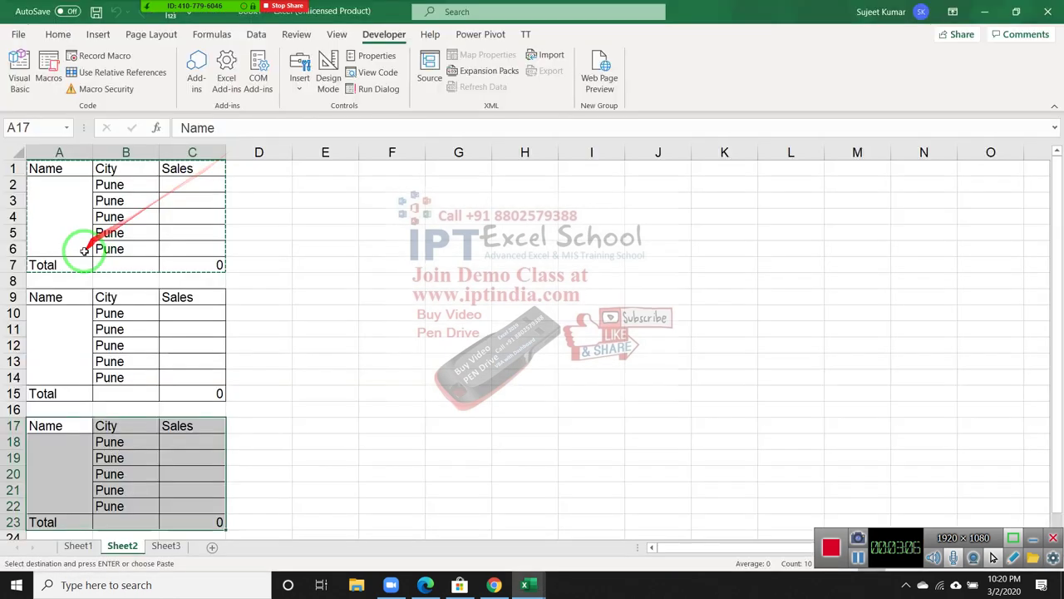
pyautogui.scroll(-4, 83, 294)
pyautogui.scroll(4, 88, 297)
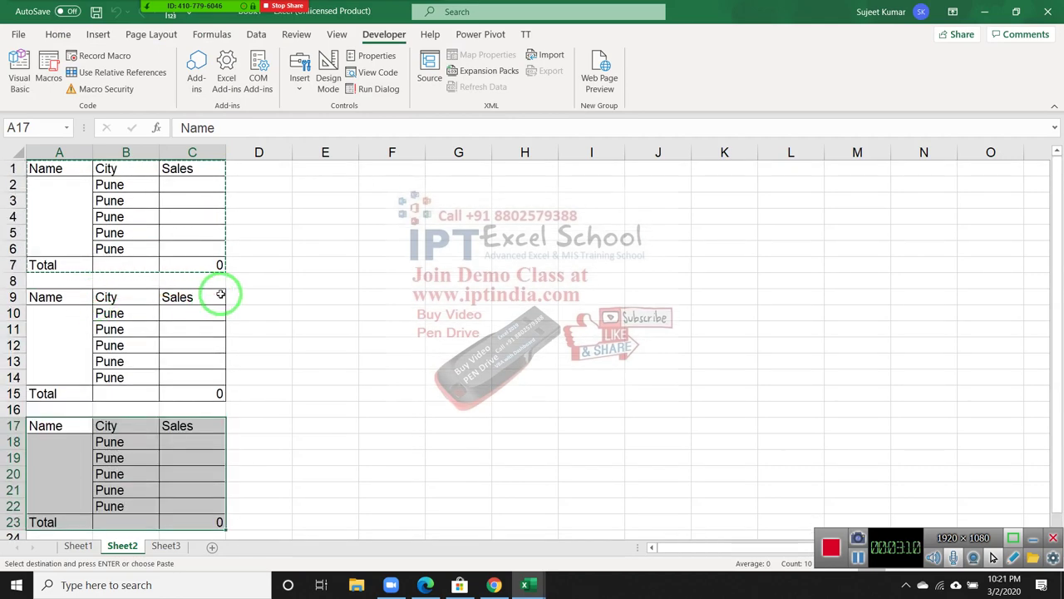
pyautogui.click(296, 293)
pyautogui.hotkey('alt', 'F11')
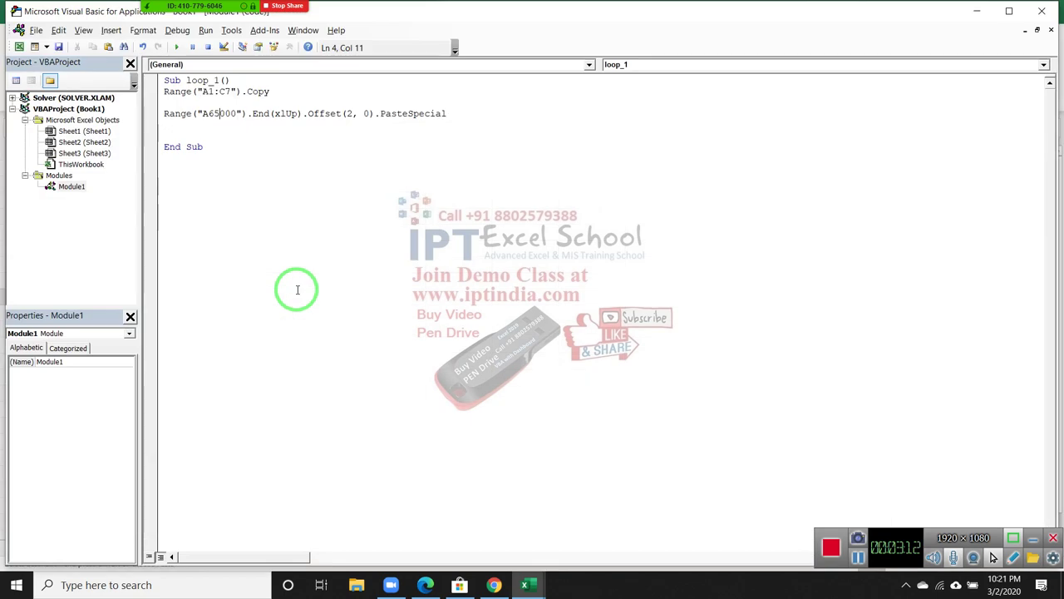
pyautogui.hotkey('alt', 'Tab')
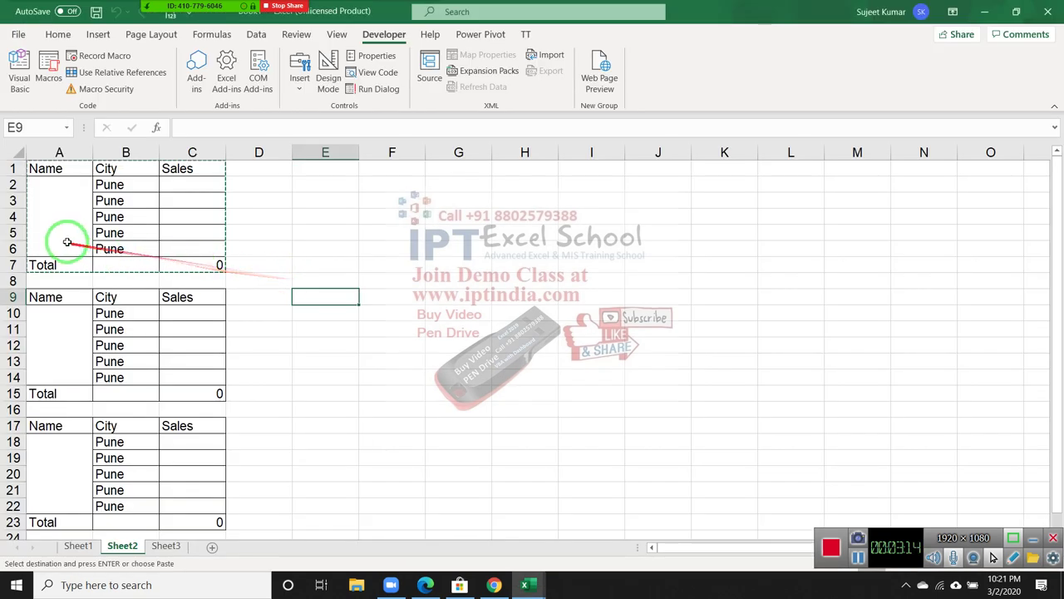
# Select the pasted rows 9–23, then run loop_1 again from the Macros list
pyautogui.click(14, 297)
pyautogui.scroll(-5, 13, 308)
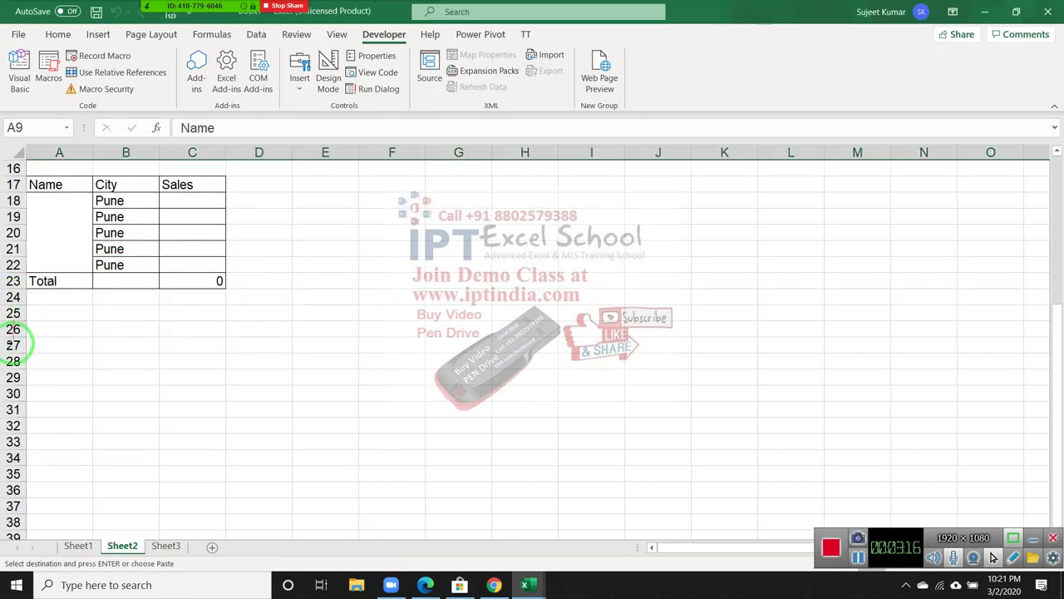
pyautogui.keyDown('shift'); pyautogui.click(13, 281); pyautogui.keyUp('shift')
pyautogui.scroll(5, 14, 281)
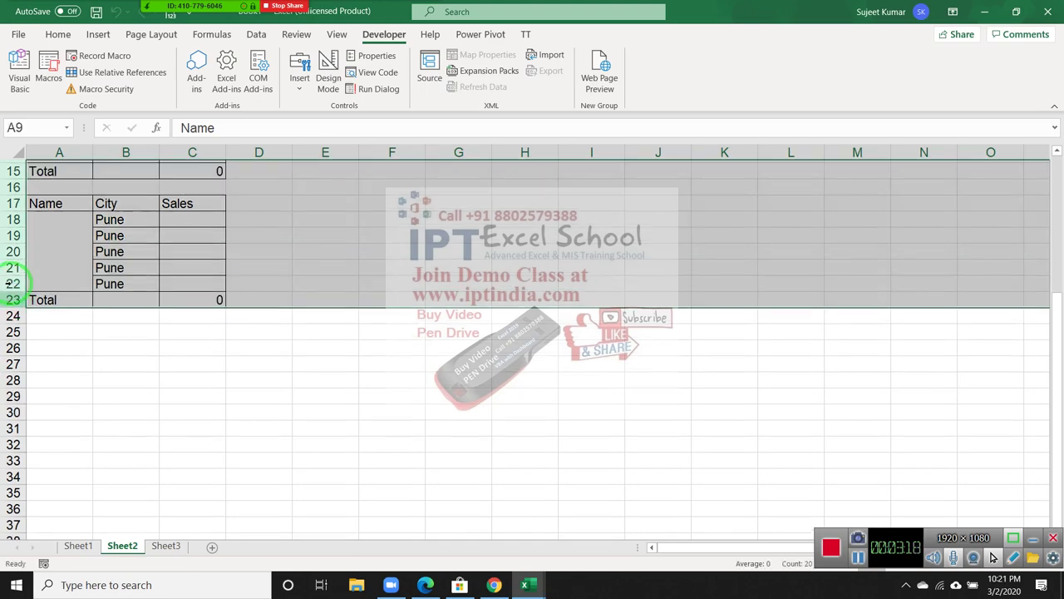
pyautogui.click(149, 217)
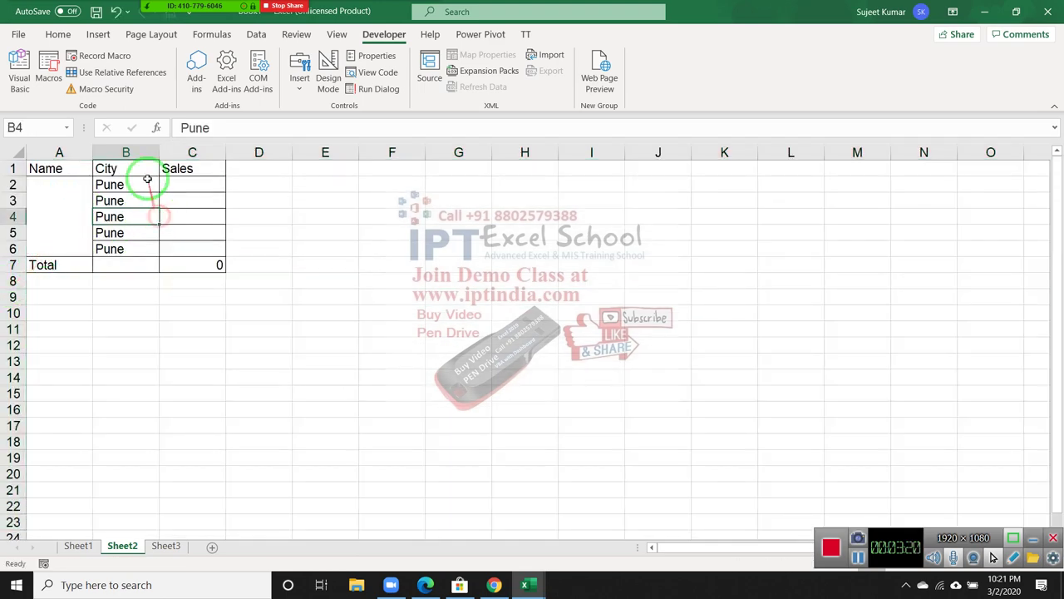
pyautogui.click(48, 74)
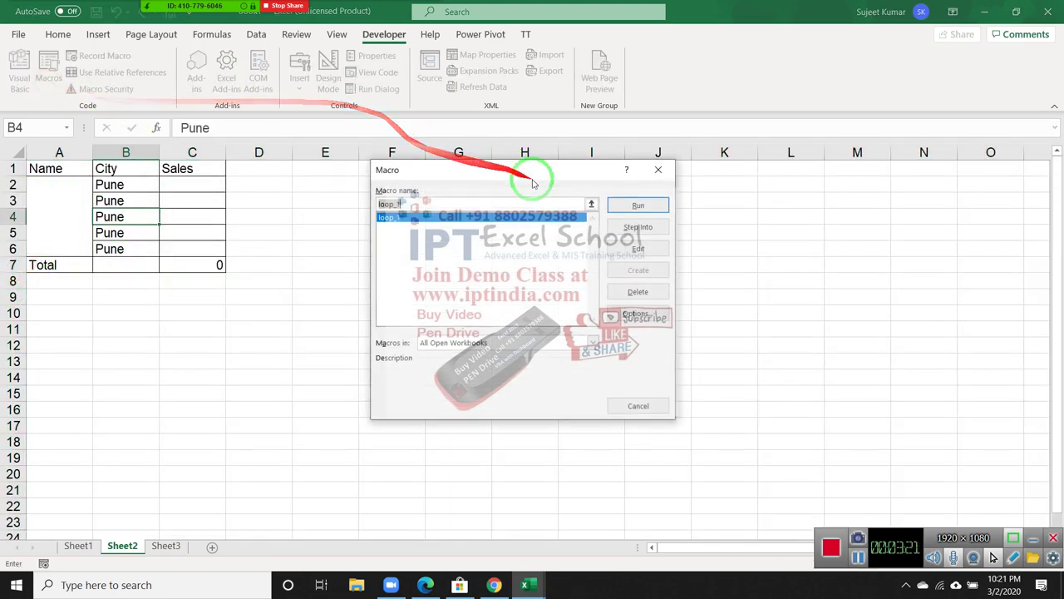
pyautogui.click(637, 206)
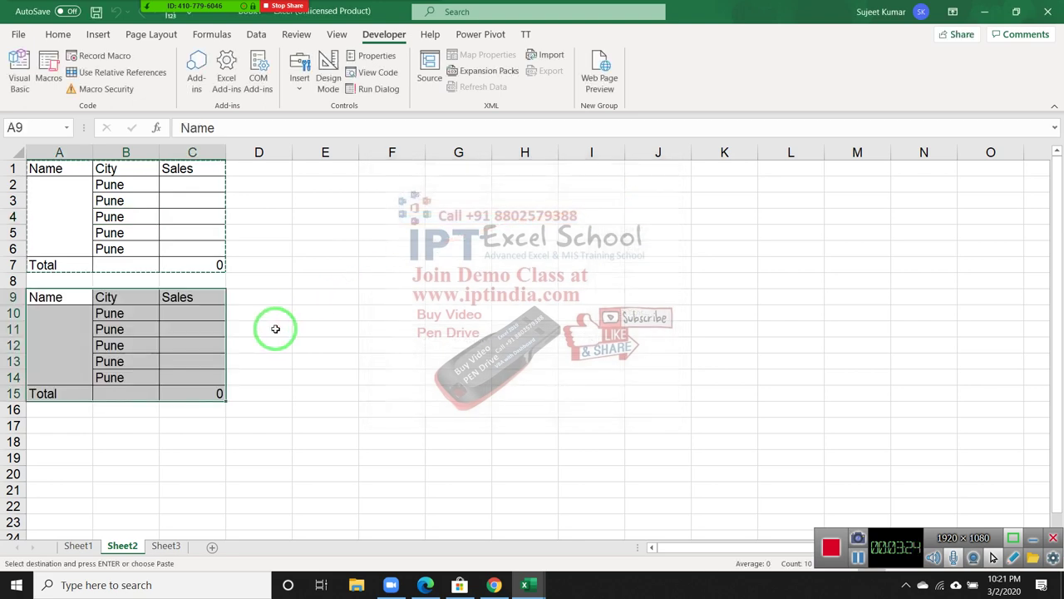
pyautogui.press('Escape')
# Clear the pasted copy from rows 9–15
pyautogui.click(215, 298)
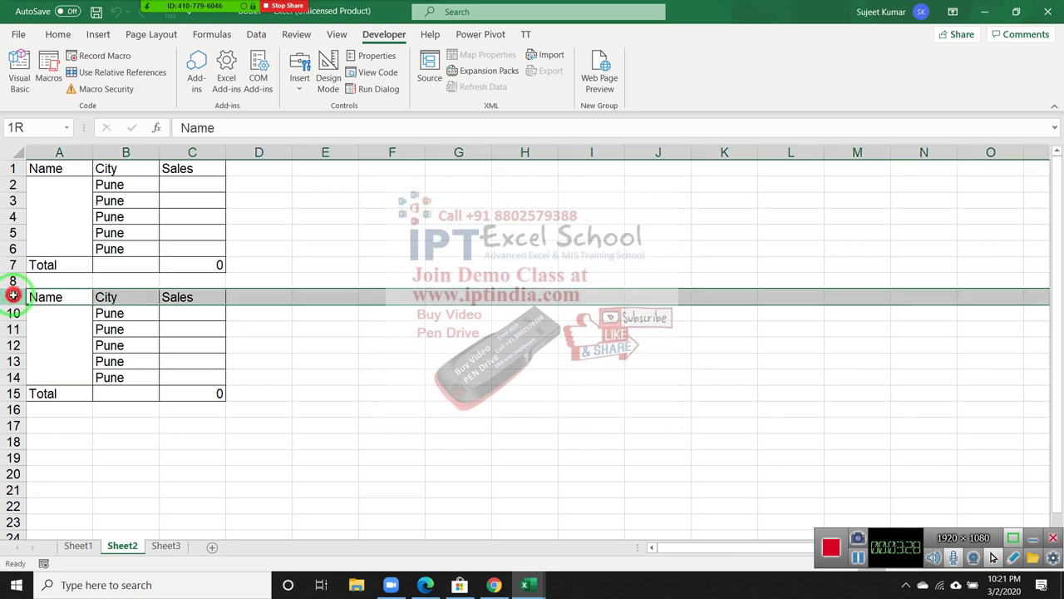
pyautogui.moveTo(10, 296); pyautogui.dragTo(12, 391)
pyautogui.press('Delete')
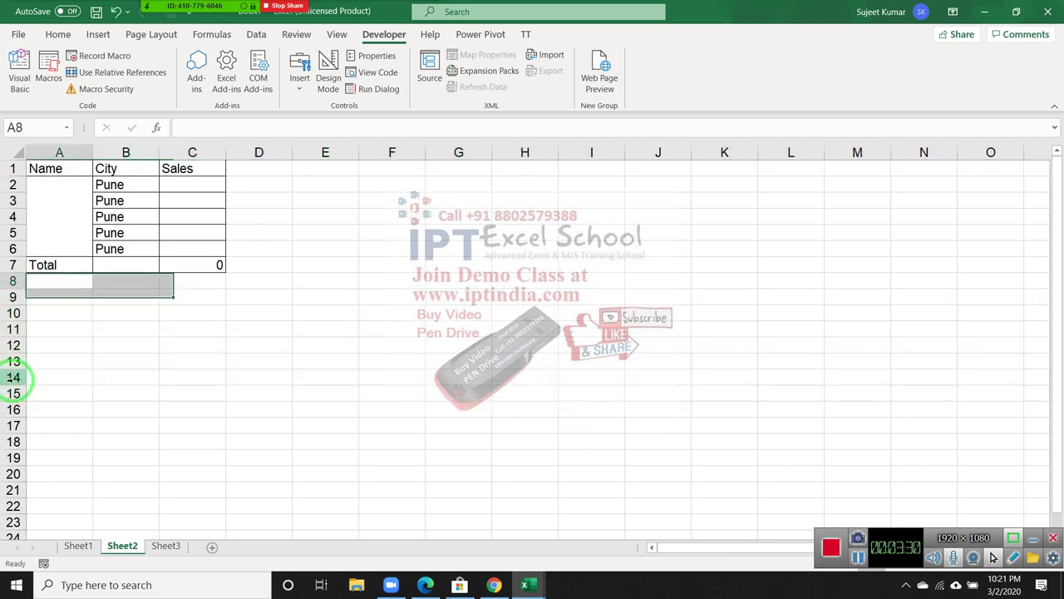
# Copy the PasteSpecial line and paste it four more times with blank lines between
pyautogui.hotkey('alt', 'F11')
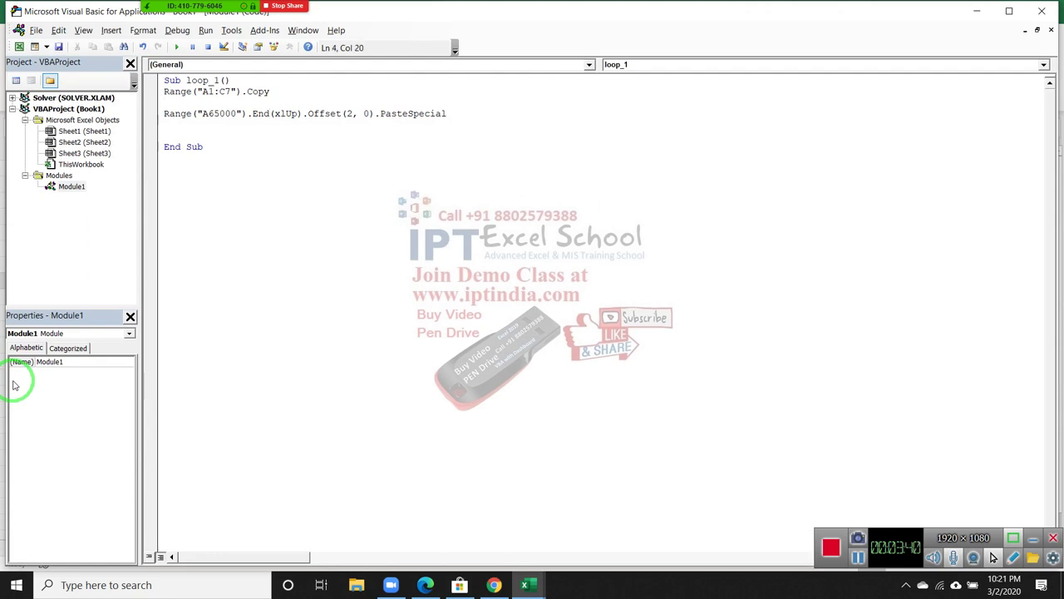
pyautogui.press('Return')
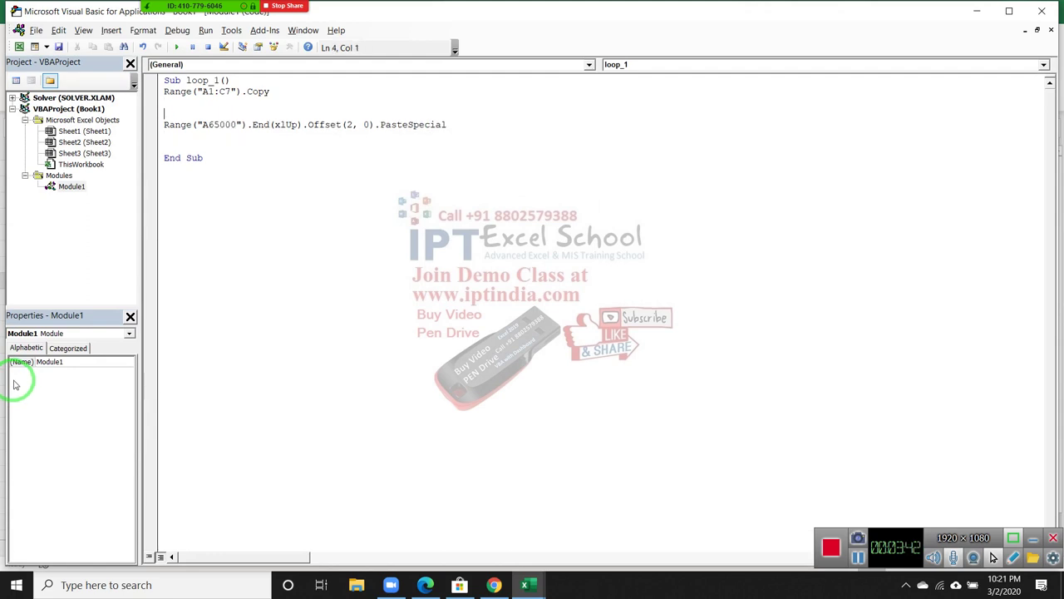
pyautogui.hotkey('shift', 'Down')
pyautogui.hotkey('shift', 'Down')
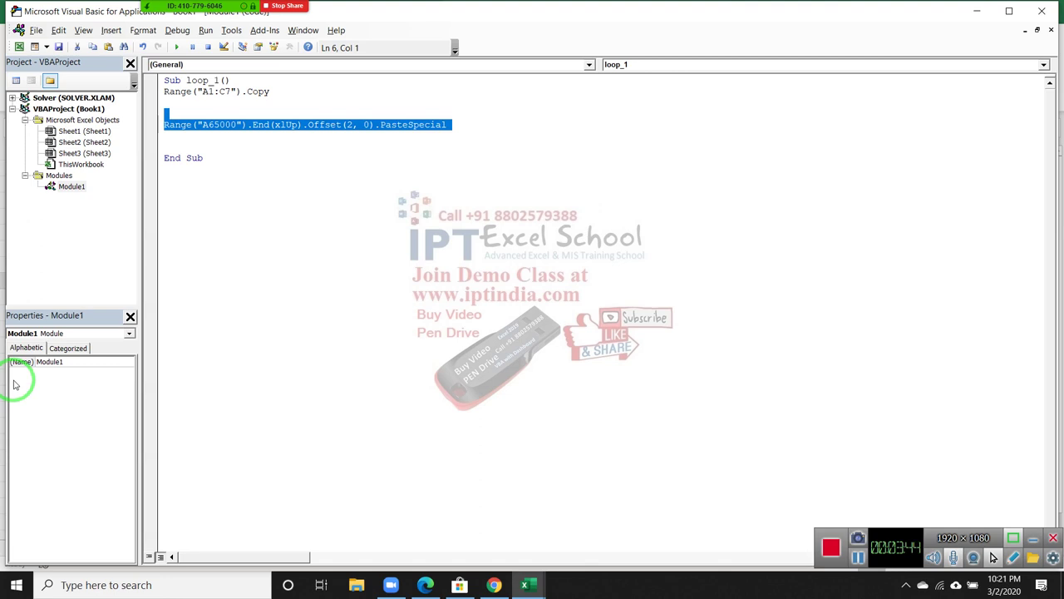
pyautogui.press('Right')
pyautogui.press('Return')
pyautogui.press('Return')
pyautogui.press('Up')
pyautogui.press('Up')
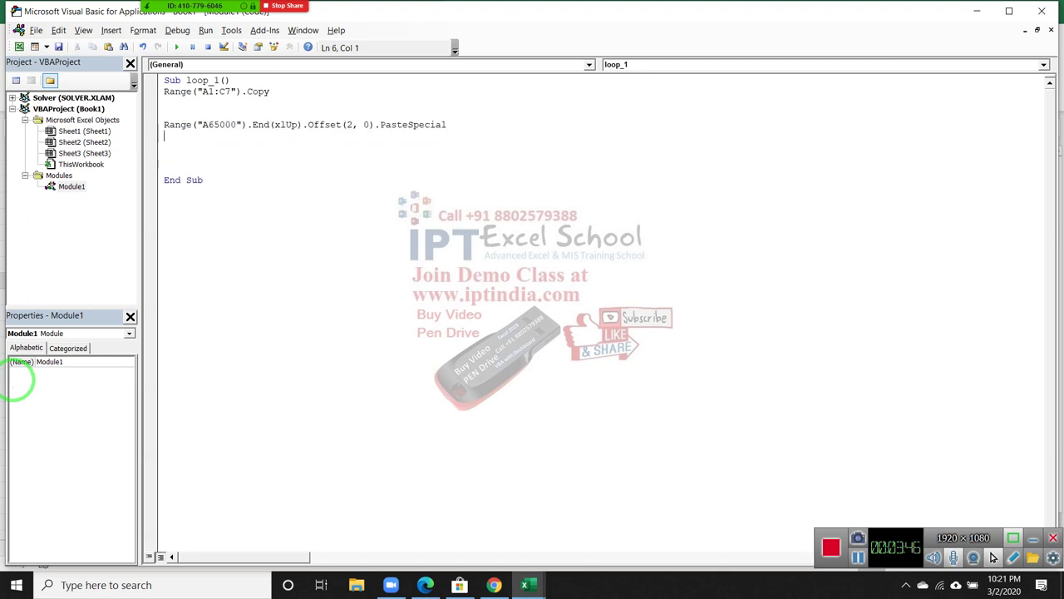
pyautogui.hotkey('ctrl', 'v')
pyautogui.hotkey('ctrl', 'v')
pyautogui.hotkey('ctrl', 'v')
pyautogui.hotkey('ctrl', 'v')
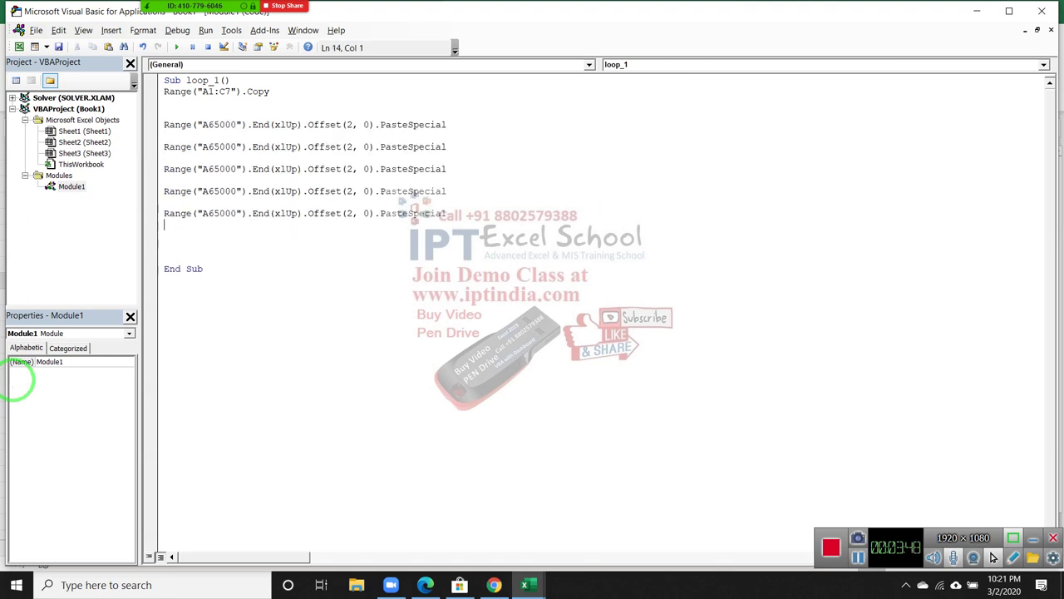
pyautogui.hotkey('alt', 'F11')
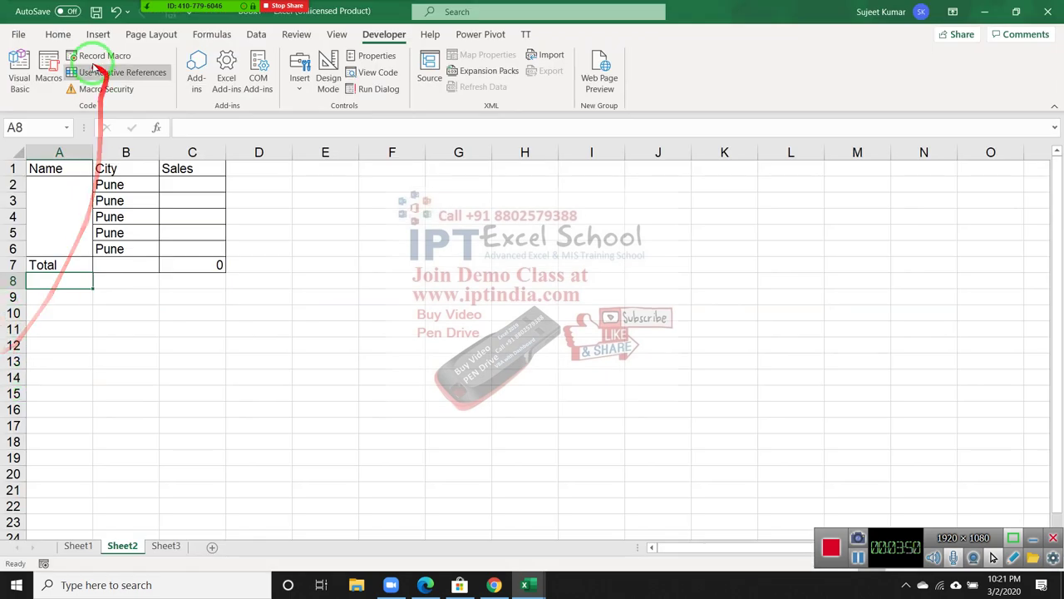
# Run loop_1 from the Macros list, then clear the stacked copies in rows 9–47
pyautogui.click(58, 83)
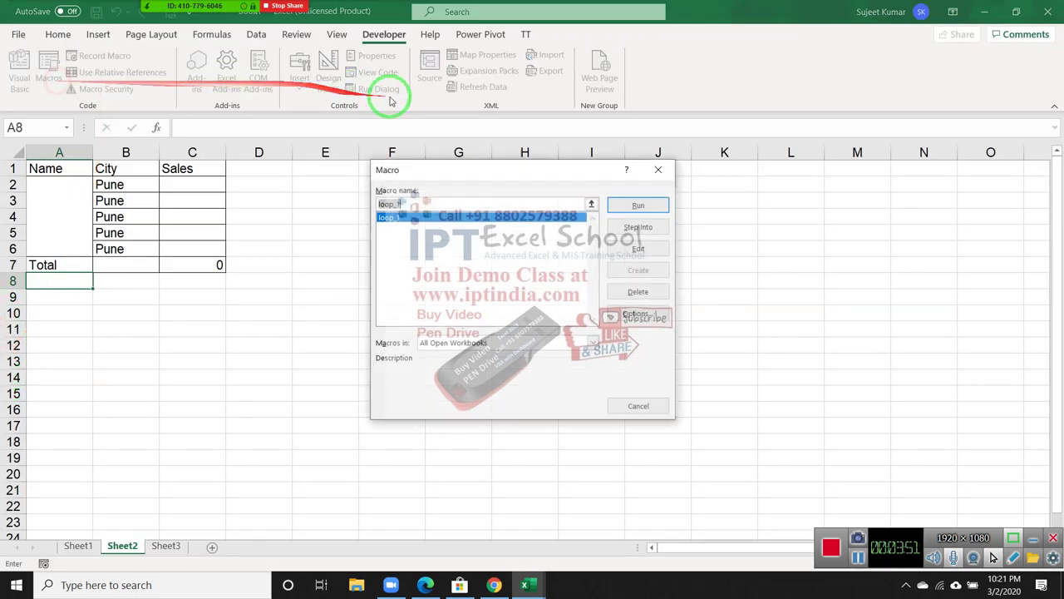
pyautogui.click(637, 204)
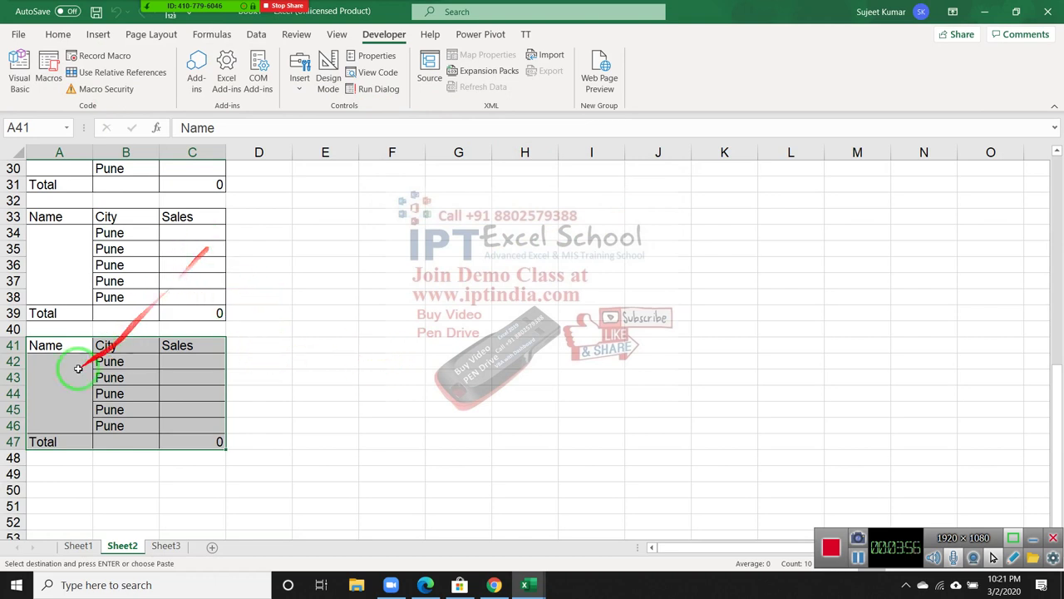
pyautogui.click(13, 441)
pyautogui.scroll(6, 25, 424)
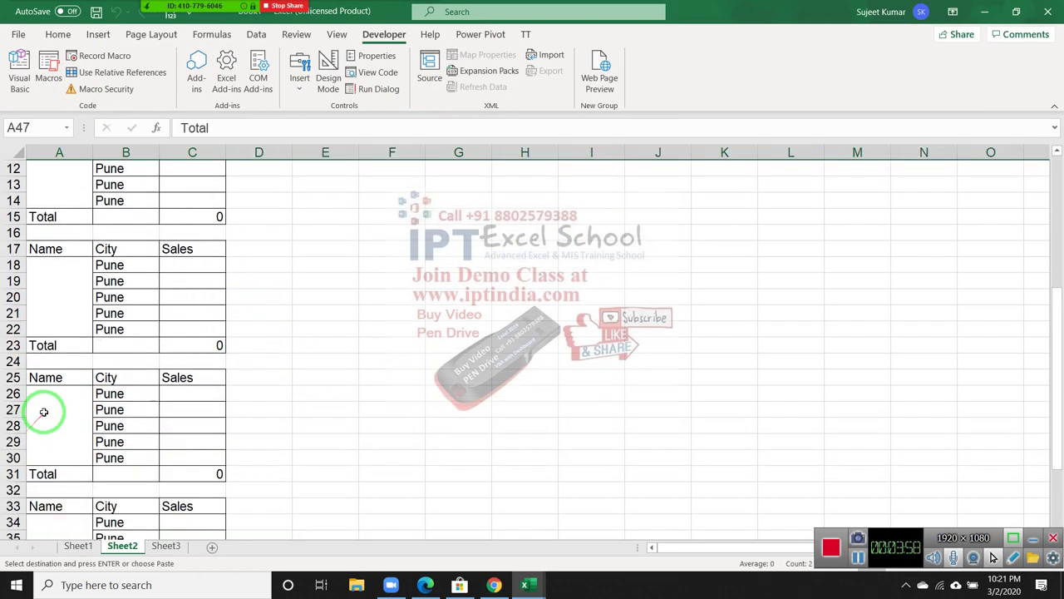
pyautogui.scroll(4, 42, 411)
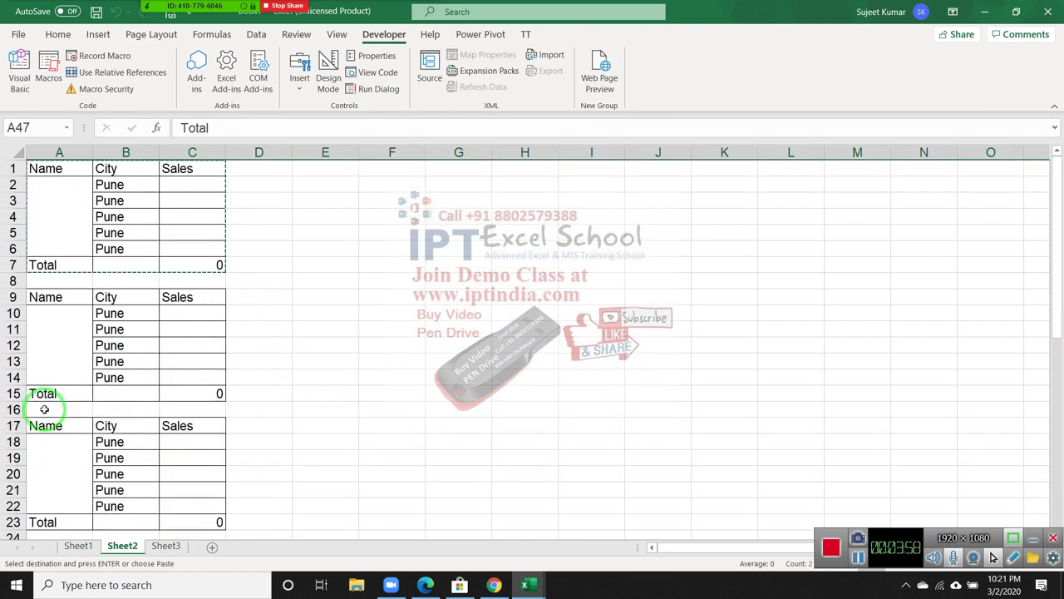
pyautogui.keyDown('shift'); pyautogui.click(10, 296); pyautogui.keyUp('shift')
pyautogui.press('Escape')
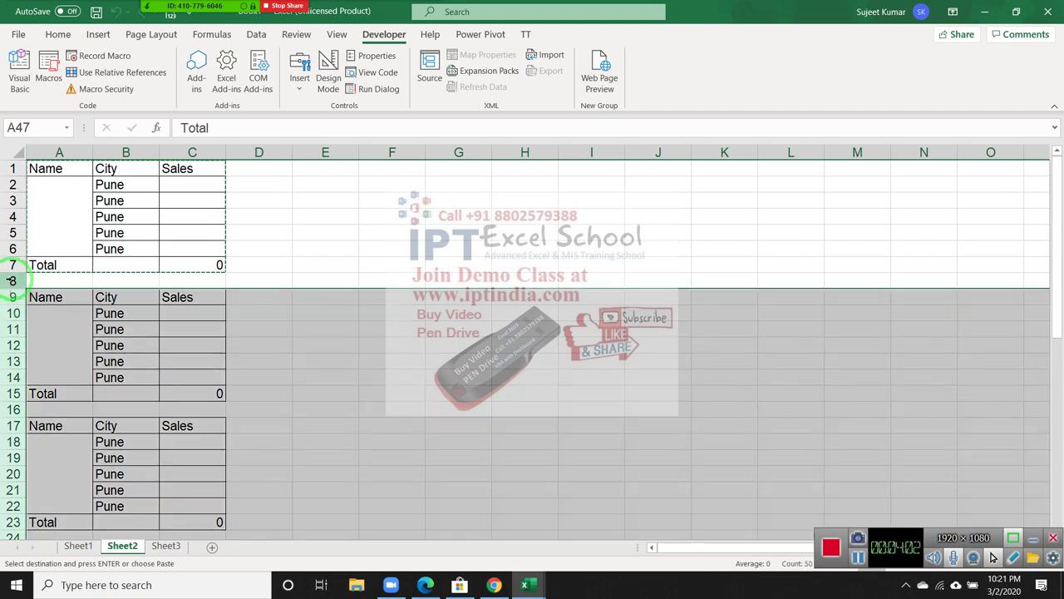
pyautogui.press('Delete')
pyautogui.click(94, 202)
# Back in the macro code, select the repeated PasteSpecial lines in loop_1
pyautogui.hotkey('alt', 'Tab')
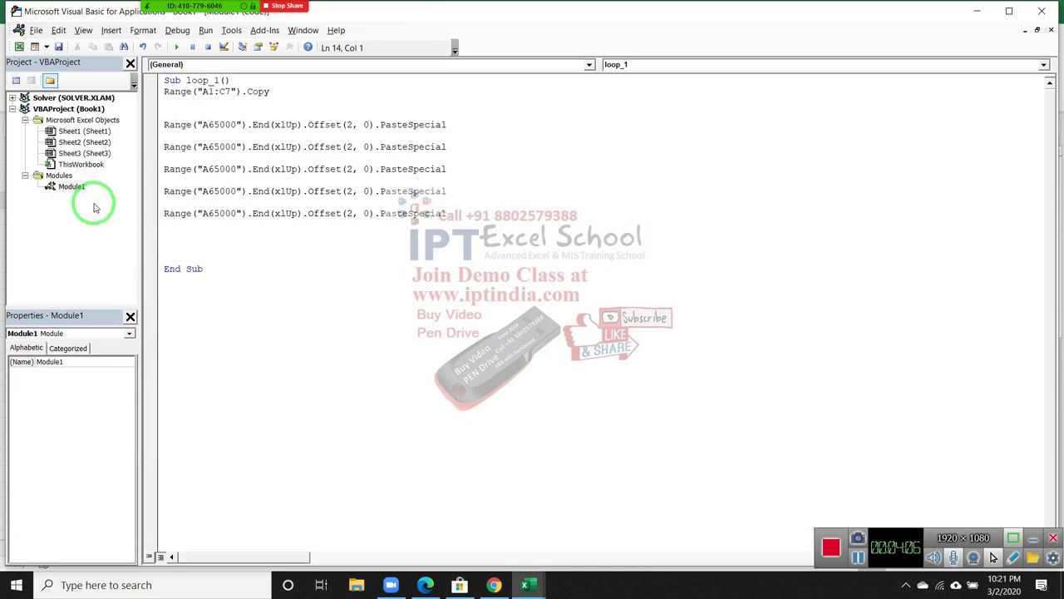
pyautogui.press('Up')
pyautogui.press('Up')
pyautogui.press('Up')
pyautogui.hotkey('shift', 'Down')
pyautogui.hotkey('shift', 'Down')
pyautogui.hotkey('shift', 'Down')
pyautogui.hotkey('shift', 'Down')
pyautogui.hotkey('shift', 'Down')
pyautogui.hotkey('shift', 'Down')
pyautogui.hotkey('shift', 'Down')
pyautogui.hotkey('shift', 'Down')
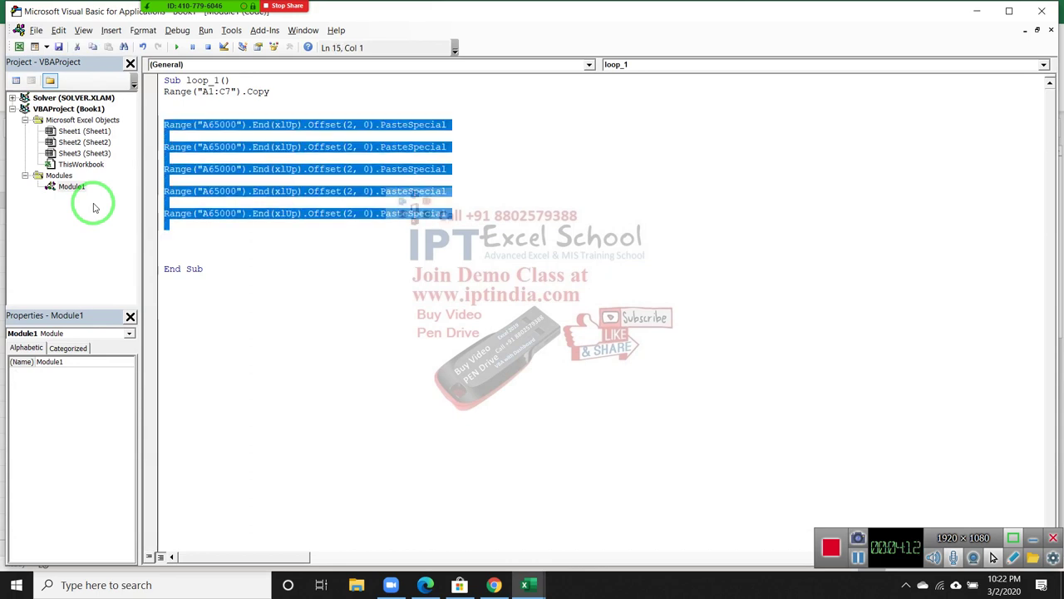
pyautogui.press('Up')
pyautogui.hotkey('shift', 'Down')
pyautogui.hotkey('shift', 'Down')
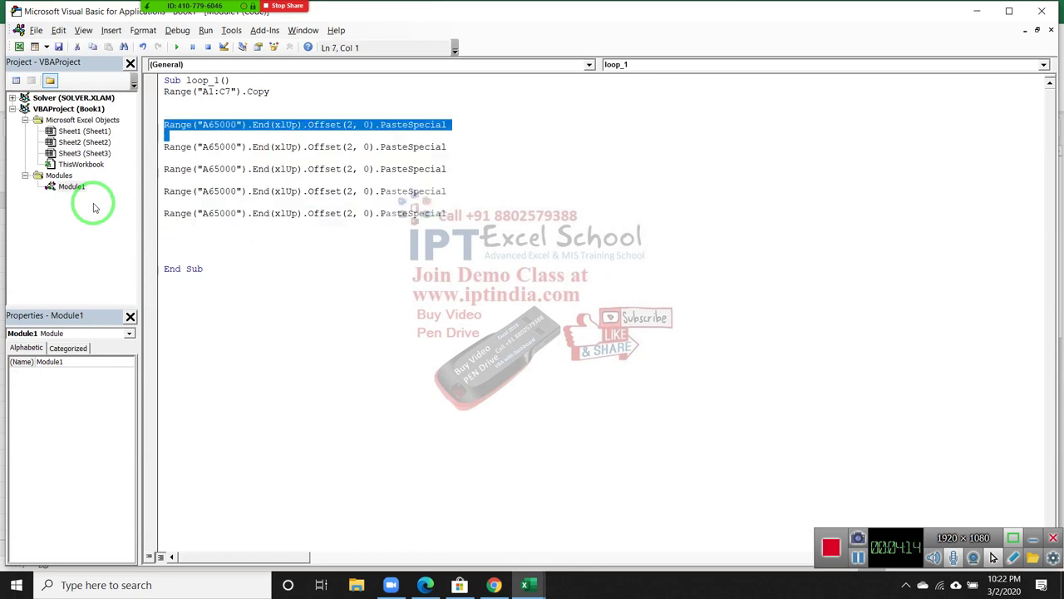
pyautogui.hotkey('shift', 'Down')
pyautogui.hotkey('shift', 'Down')
pyautogui.hotkey('shift', 'Down')
pyautogui.hotkey('shift', 'Down')
pyautogui.hotkey('shift', 'Down')
pyautogui.hotkey('shift', 'Down')
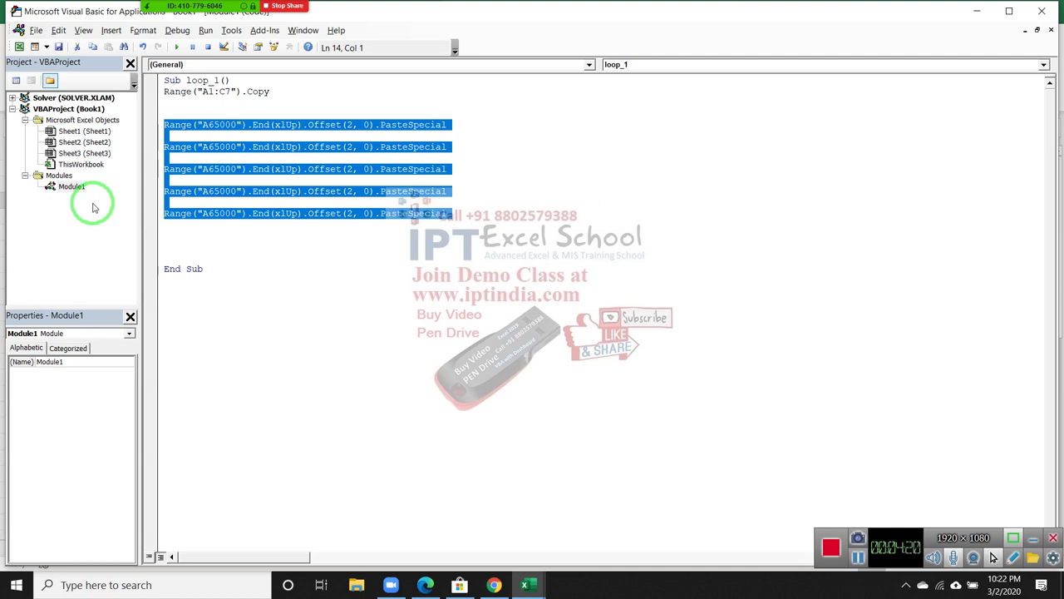
pyautogui.press('Right')
# Delete the four duplicate paste lines, leave a blank line above the remaining one, and start typing 'for'
pyautogui.press('Up')
pyautogui.press('Up')
pyautogui.press('Up')
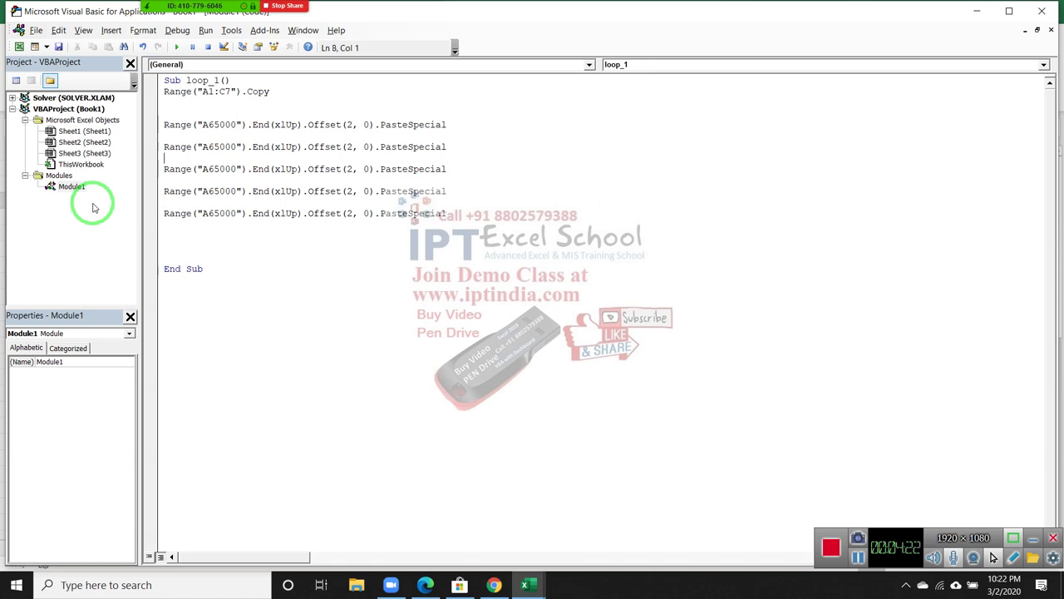
pyautogui.hotkey('shift', 'Down')
pyautogui.hotkey('shift', 'Down')
pyautogui.hotkey('shift', 'Down')
pyautogui.hotkey('shift', 'Down')
pyautogui.hotkey('shift', 'Down')
pyautogui.hotkey('shift', 'Down')
pyautogui.hotkey('shift', 'End')
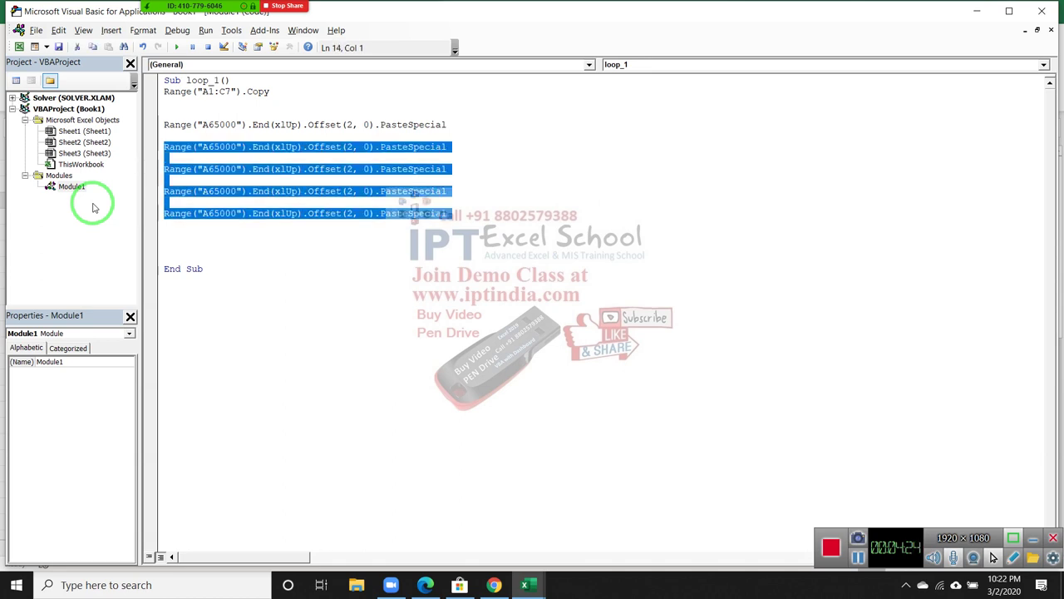
pyautogui.press('Delete')
pyautogui.press('Return')
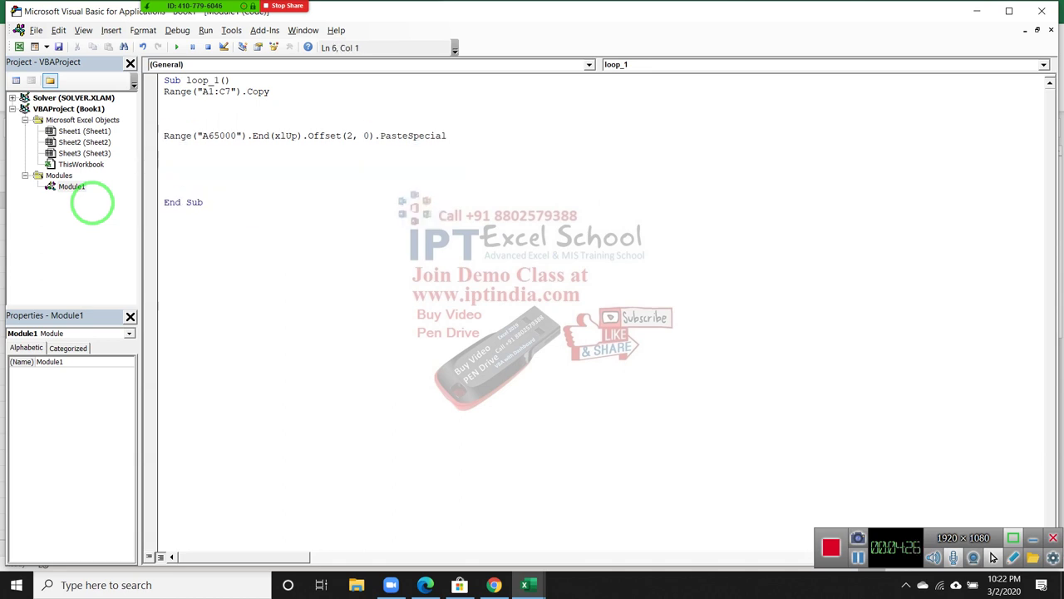
pyautogui.write('for')
# Put For i = 1 To 5 above the paste line and Next i below it, then highlight i and For
pyautogui.press('Down')
pyautogui.press('Down')
pyautogui.press('Down')
pyautogui.click(297, 202)
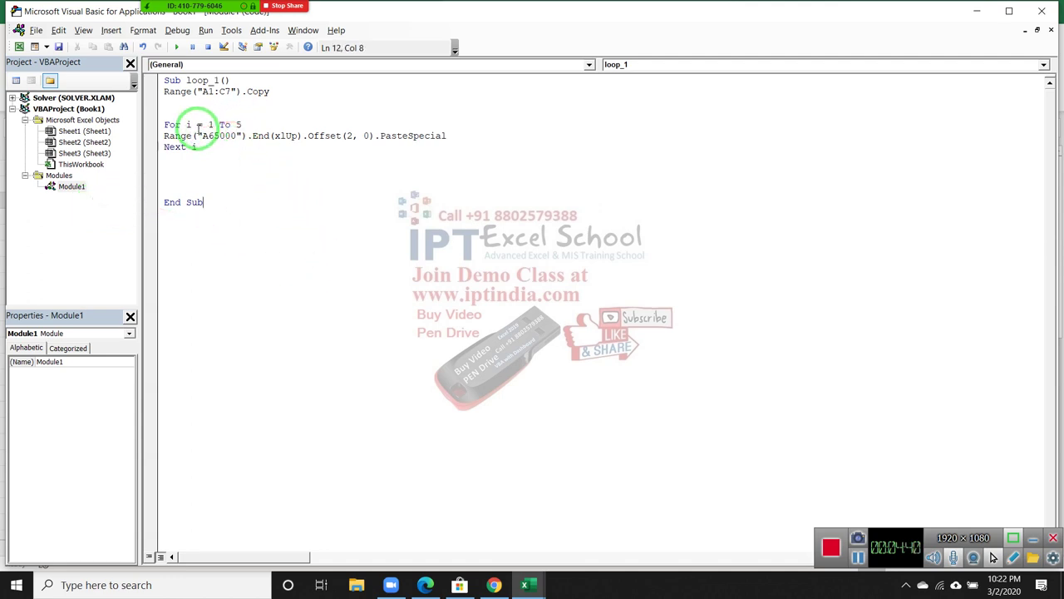
pyautogui.doubleClick(189, 124)
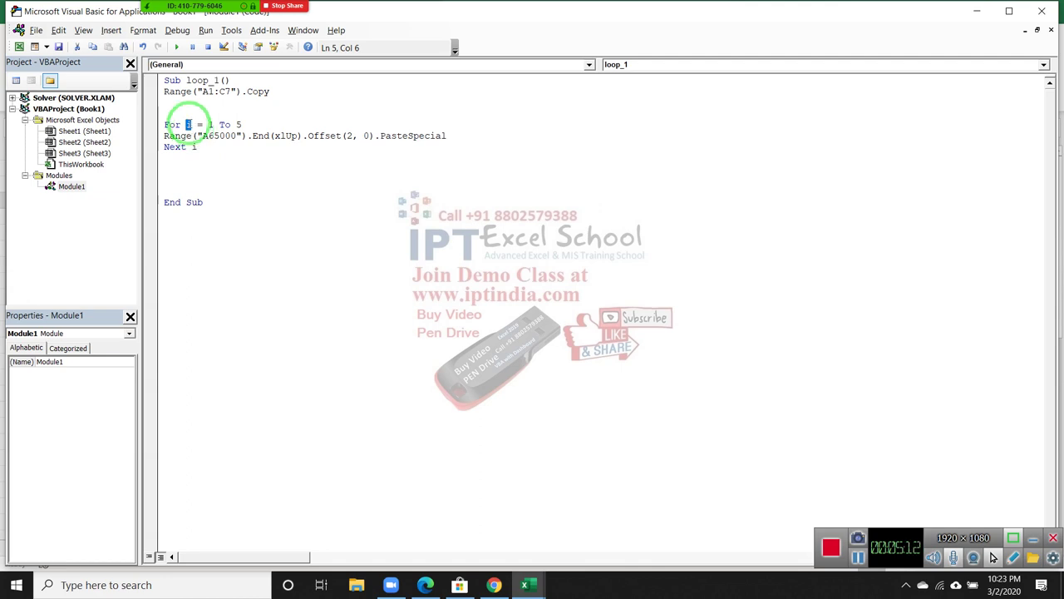
pyautogui.click(174, 123)
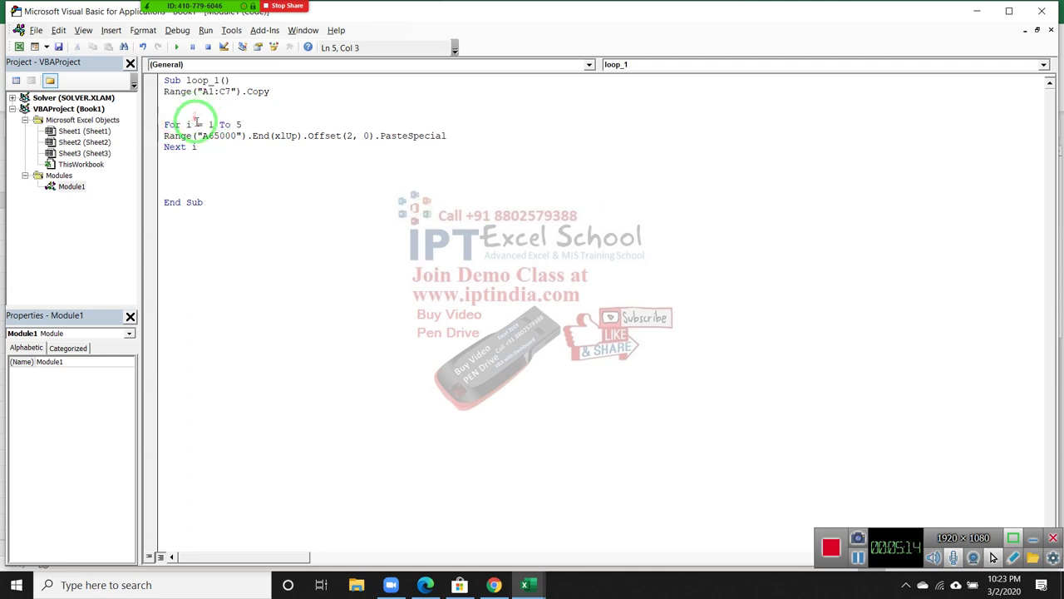
pyautogui.doubleClick(188, 124)
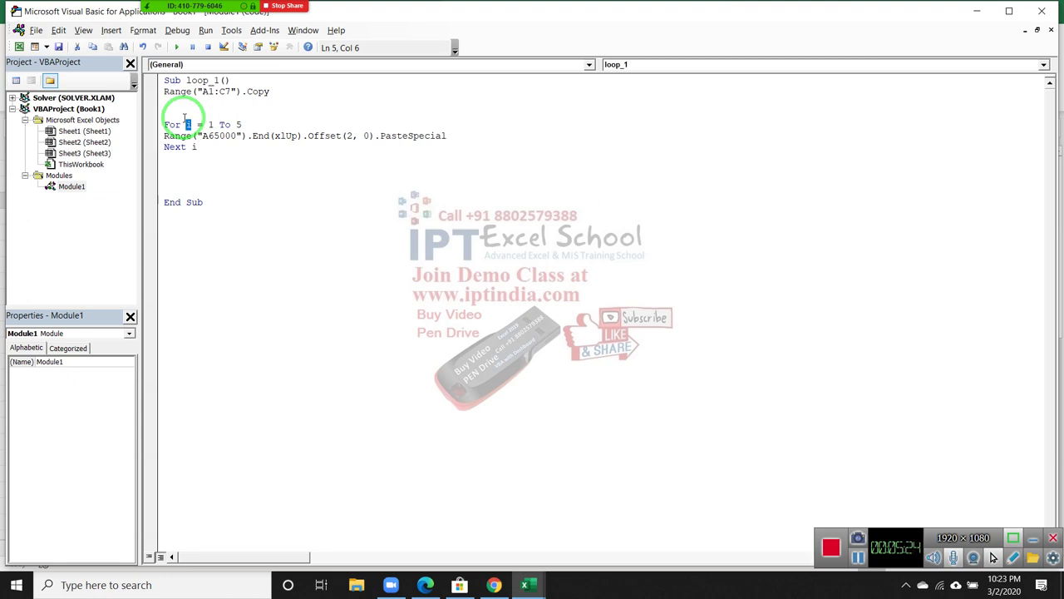
pyautogui.press('Down')
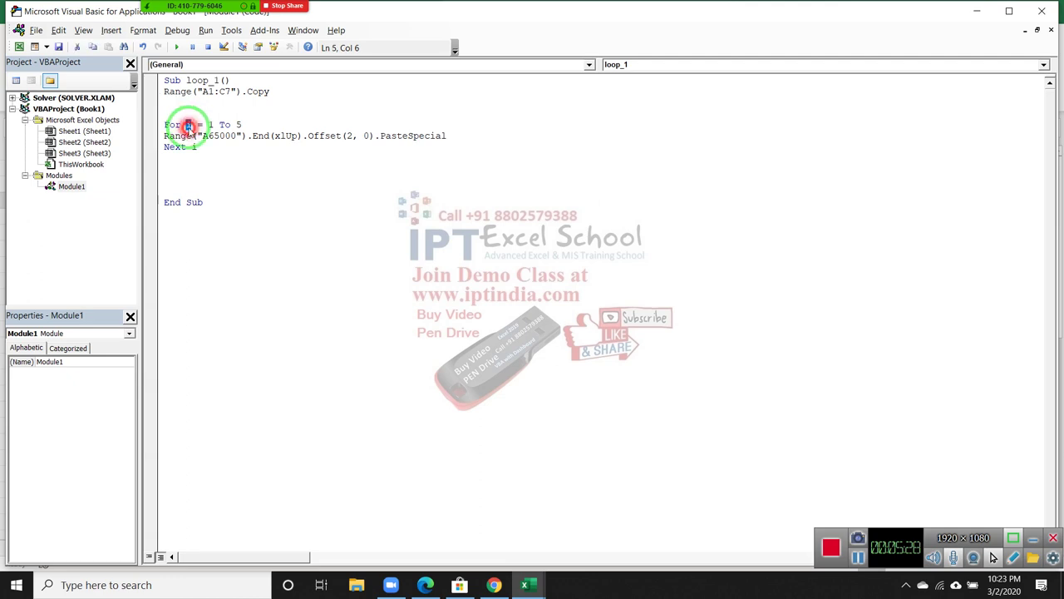
pyautogui.click(182, 126)
pyautogui.doubleClick(180, 126)
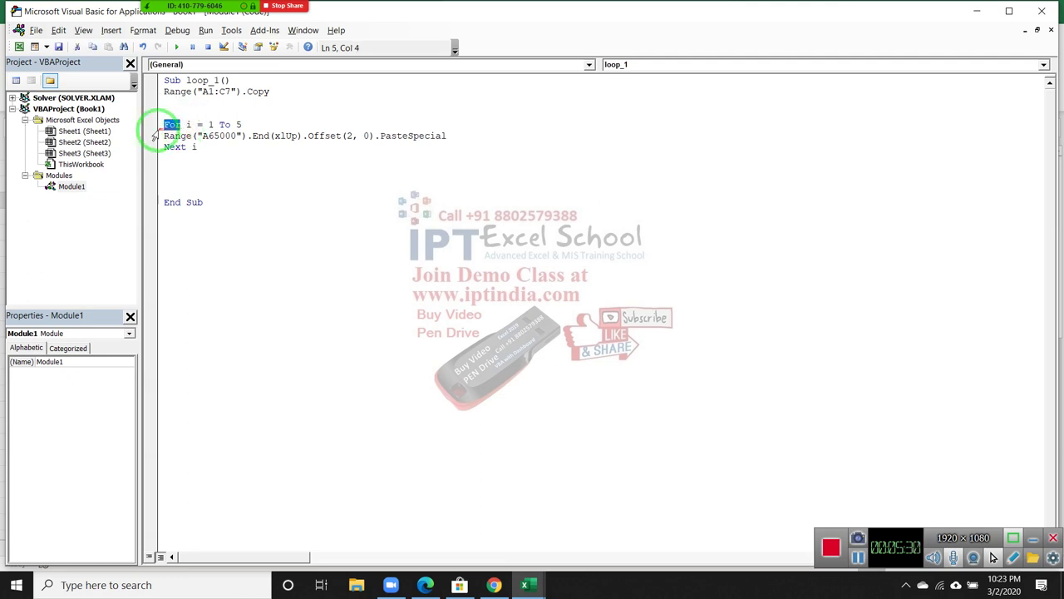
# Try a breakpoint on the paste line, remove it, and point out the loop's Next i line
pyautogui.click(151, 135)
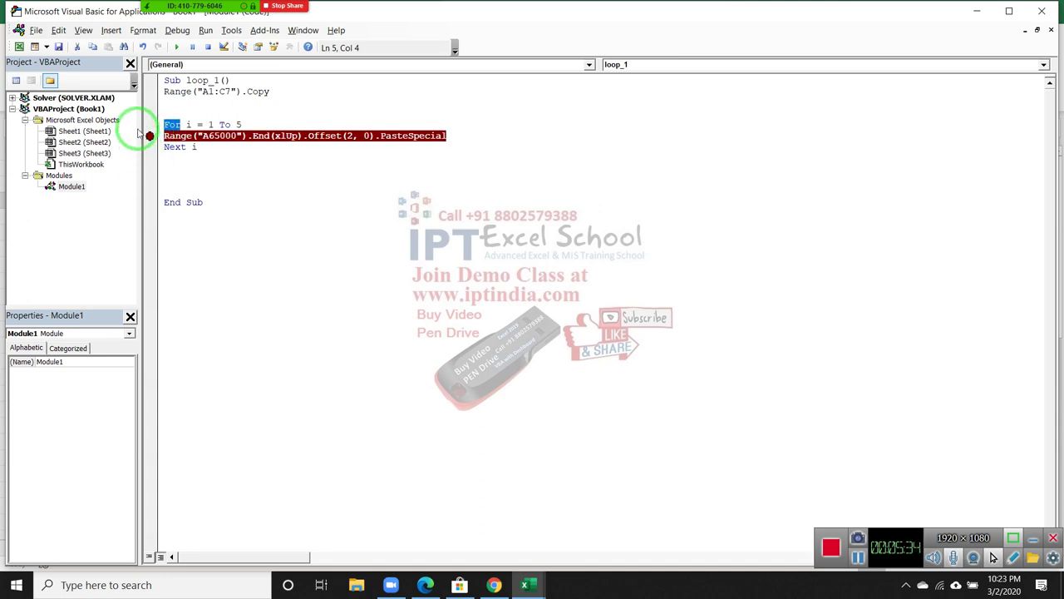
pyautogui.doubleClick(188, 125)
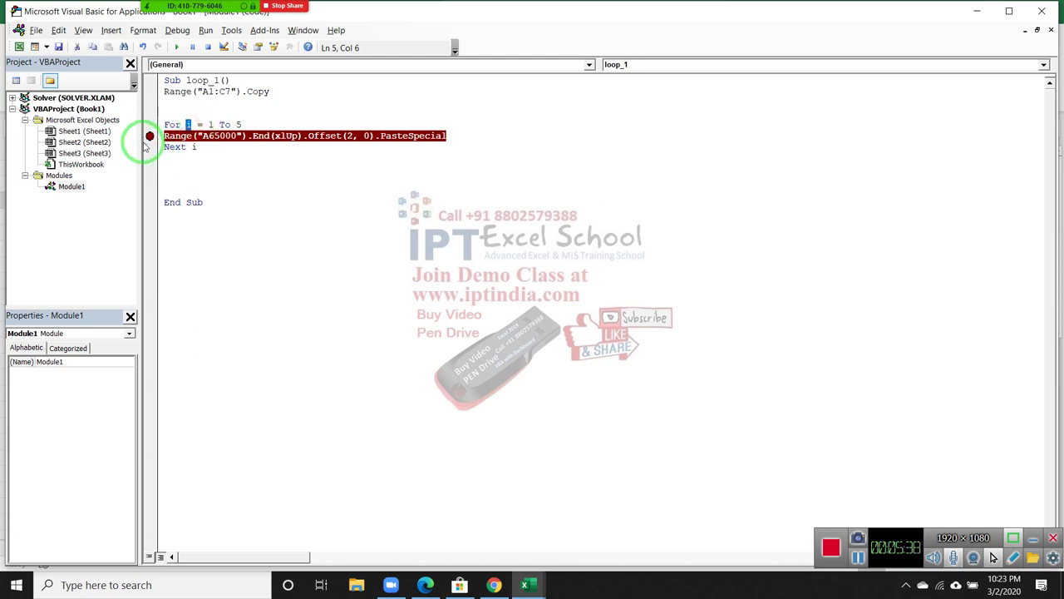
pyautogui.click(149, 136)
pyautogui.doubleClick(170, 147)
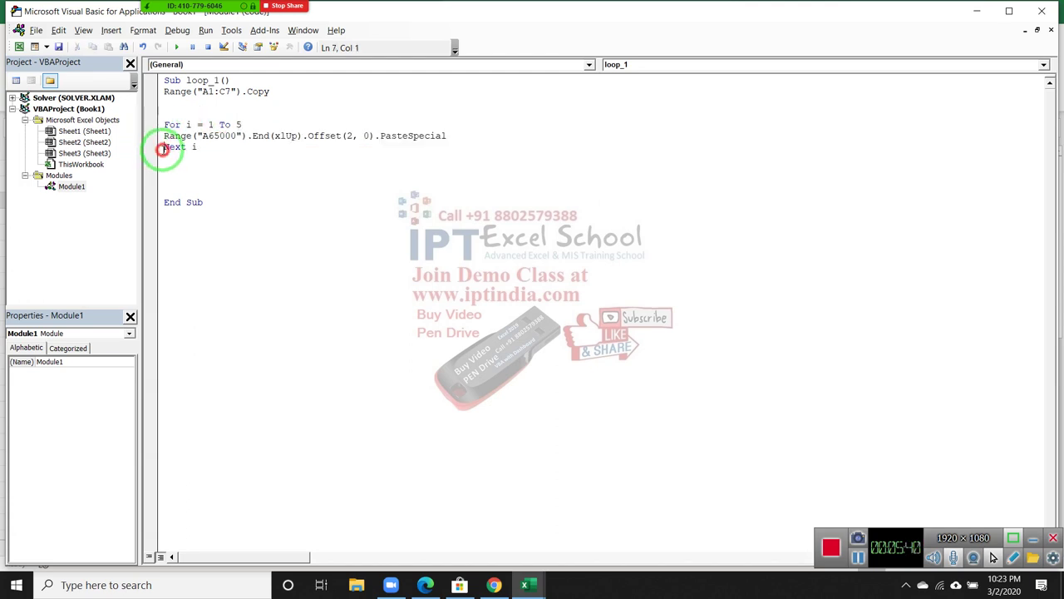
pyautogui.doubleClick(184, 147)
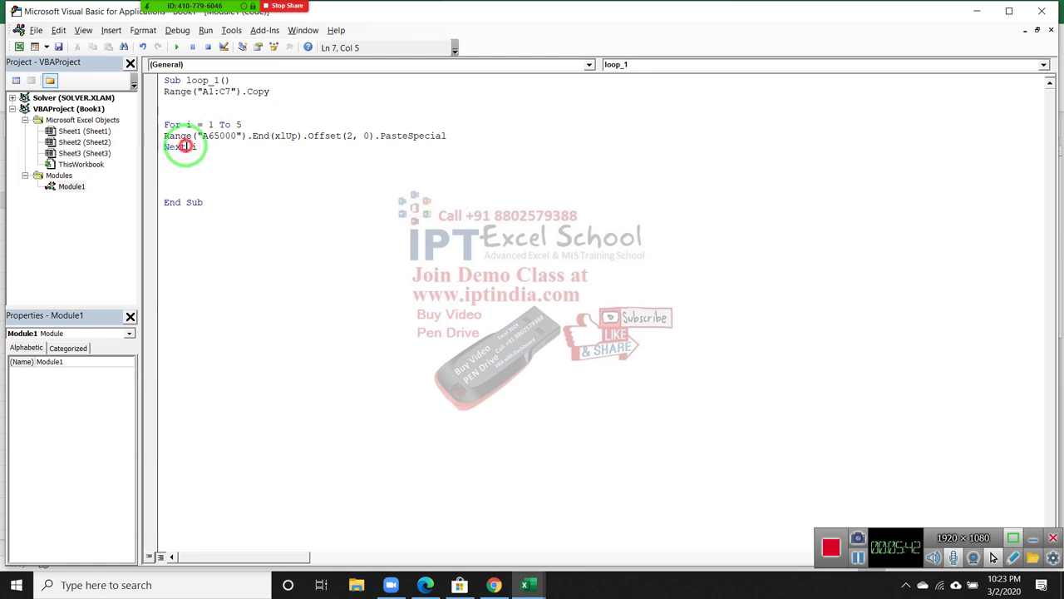
pyautogui.doubleClick(185, 147)
pyautogui.click(232, 124)
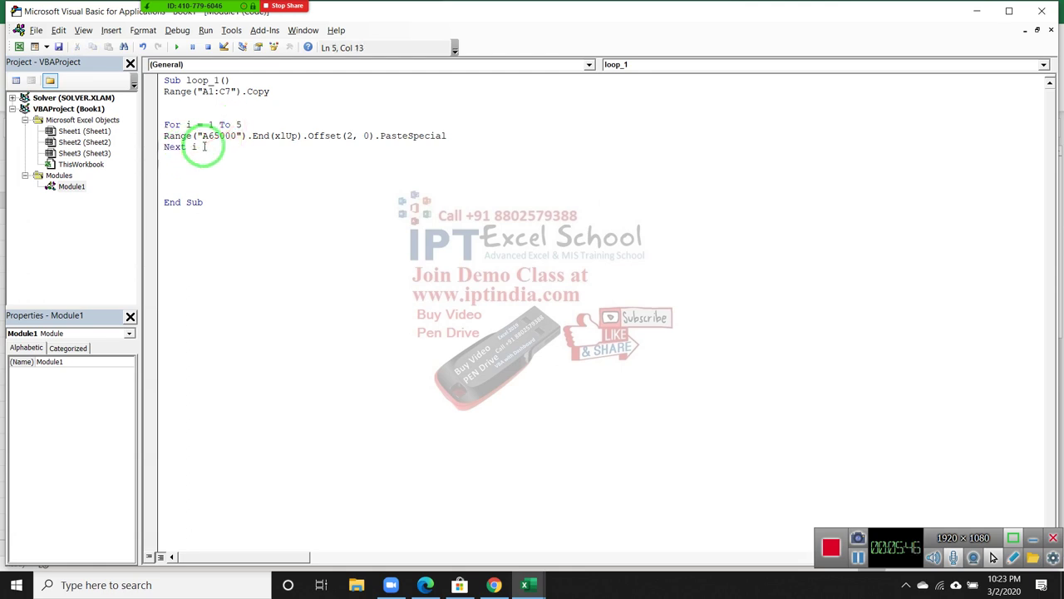
pyautogui.click(189, 158)
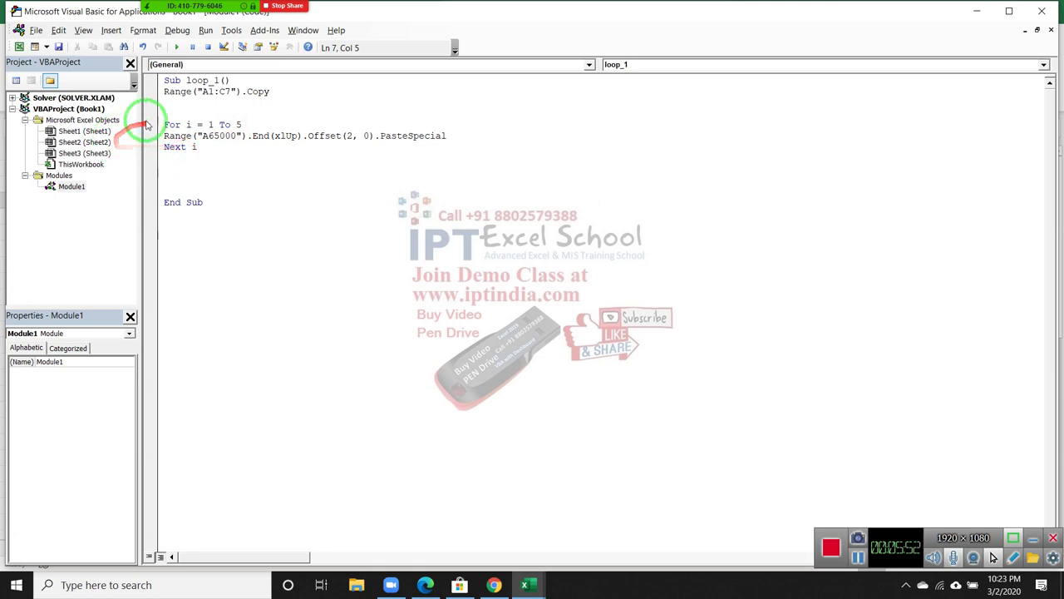
pyautogui.click(168, 124)
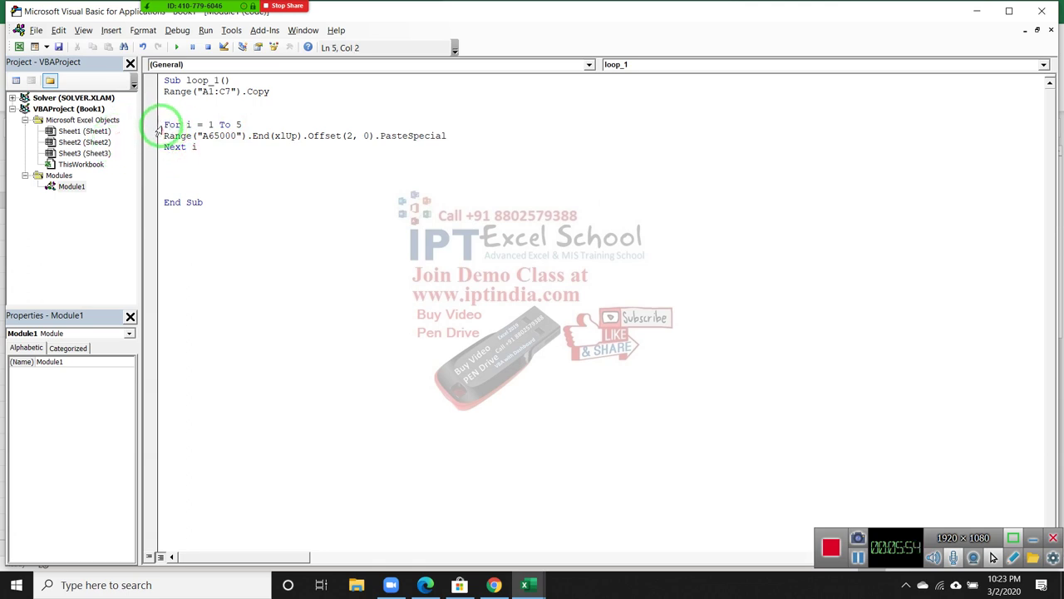
pyautogui.click(165, 146)
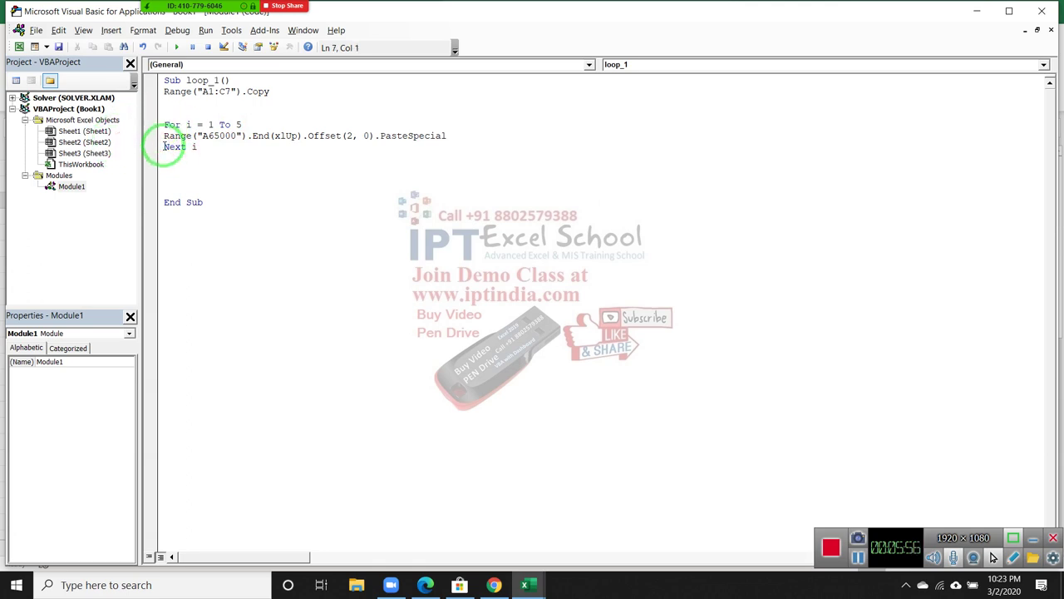
# Break on the For i = 1 To 5 line, run to it, reset, clear the breakpoint, and run loop_1
pyautogui.click(150, 125)
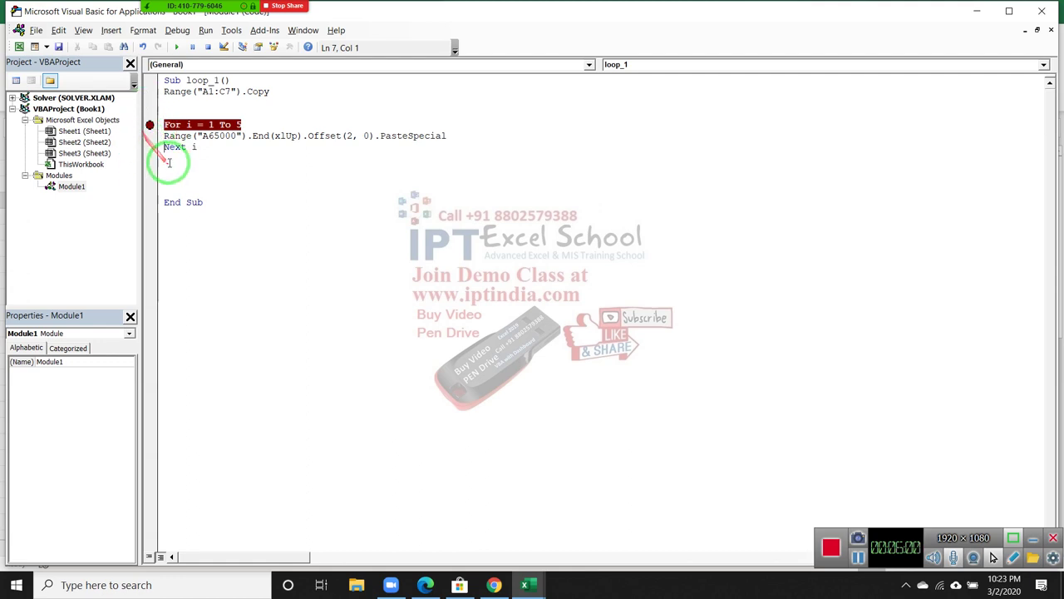
pyautogui.click(191, 147)
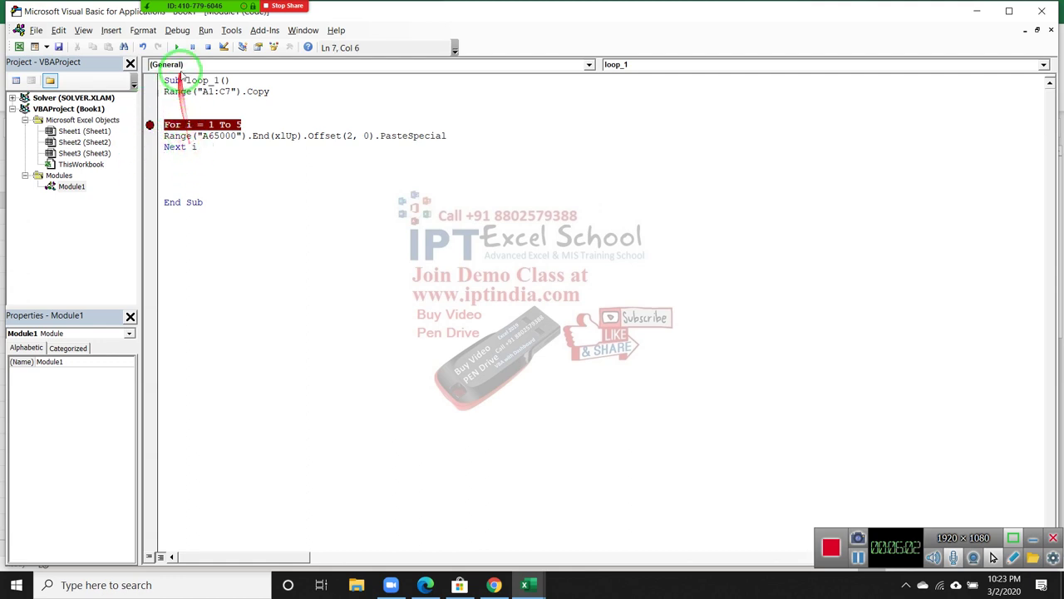
pyautogui.click(177, 48)
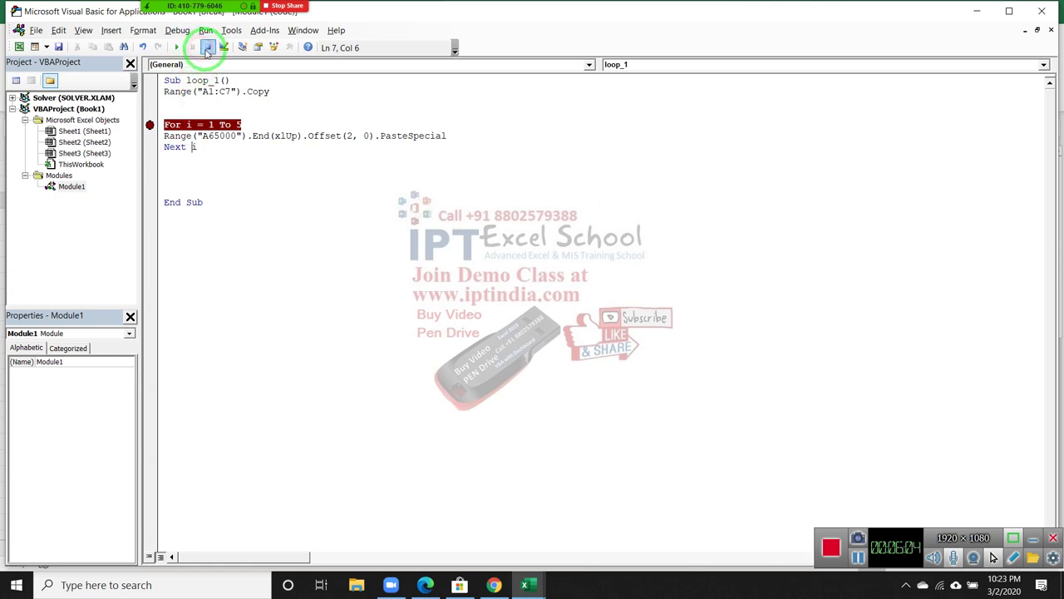
pyautogui.click(208, 47)
pyautogui.click(200, 146)
pyautogui.click(177, 47)
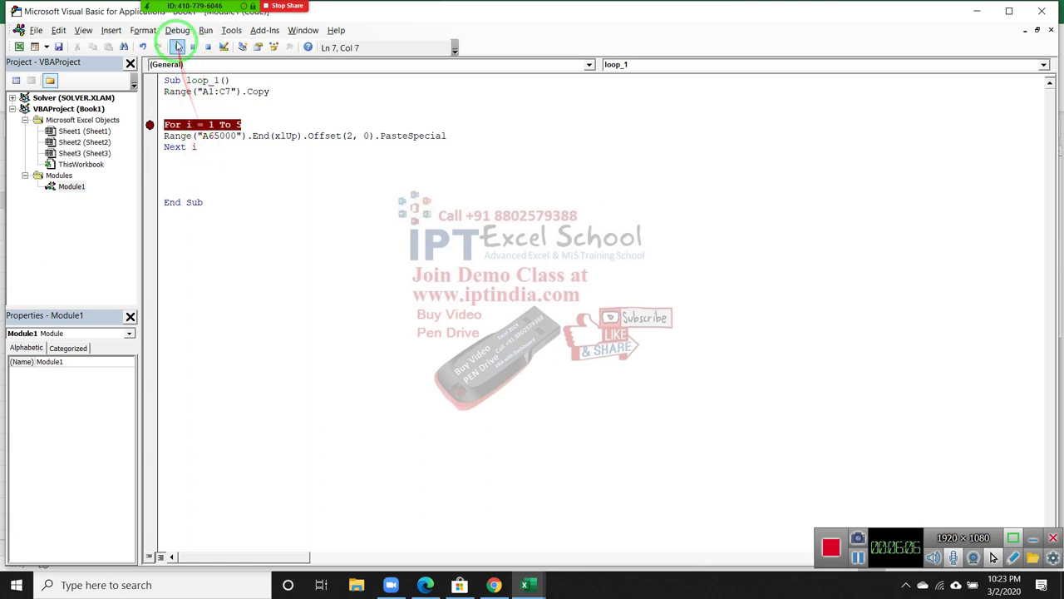
pyautogui.doubleClick(199, 125)
pyautogui.click(147, 125)
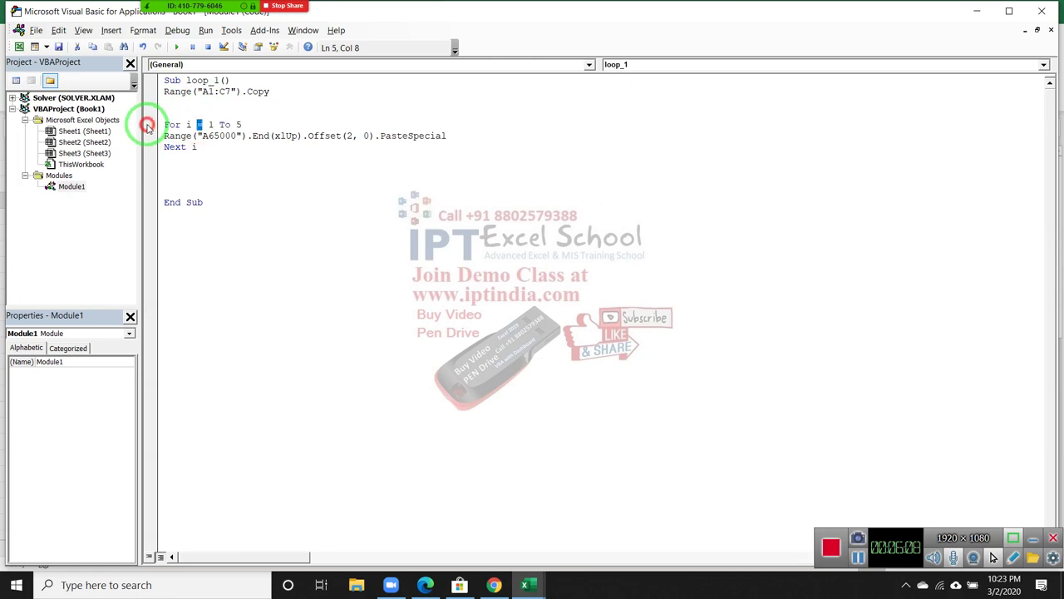
pyautogui.click(166, 136)
pyautogui.click(177, 48)
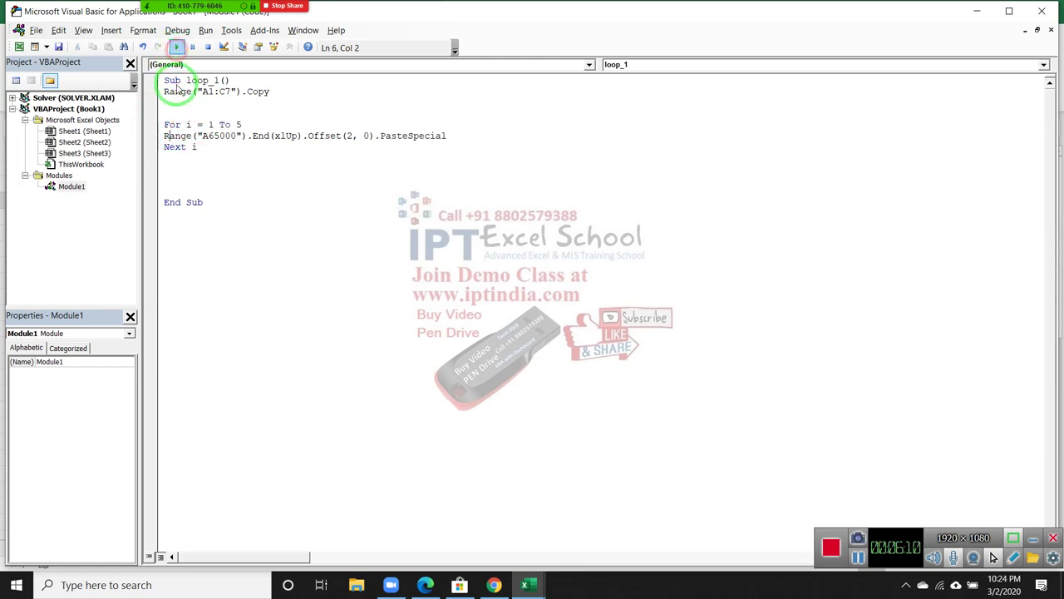
# Check the stacked table copies on Sheet2 down to row 47 and clear the pending copy
pyautogui.hotkey('alt', 'F11')
pyautogui.scroll(-4, 176, 241)
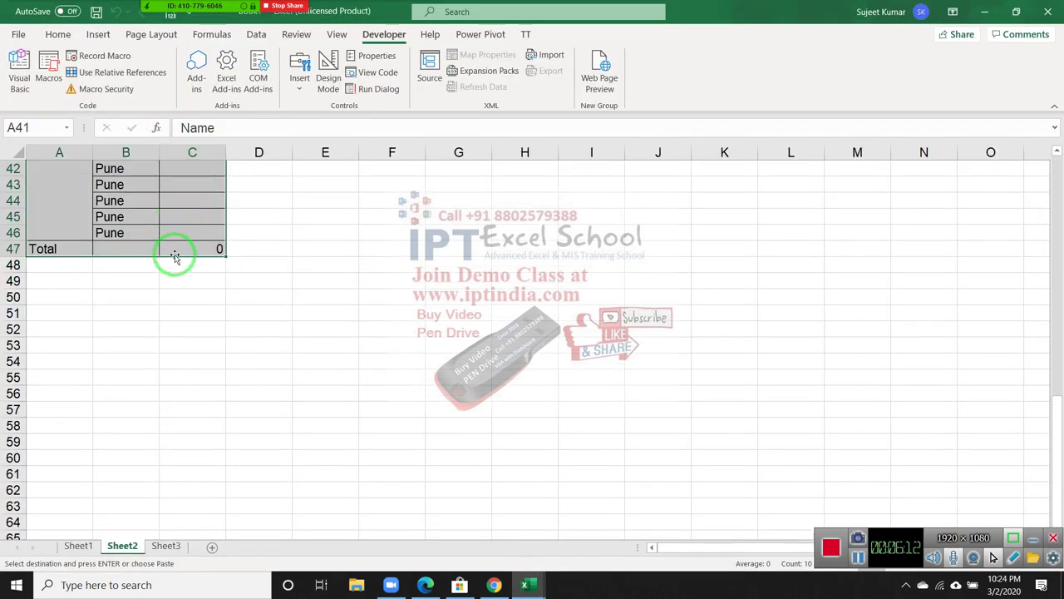
pyautogui.scroll(9, 176, 257)
pyautogui.scroll(5, 176, 254)
pyautogui.scroll(-10, 176, 251)
pyautogui.press('Escape')
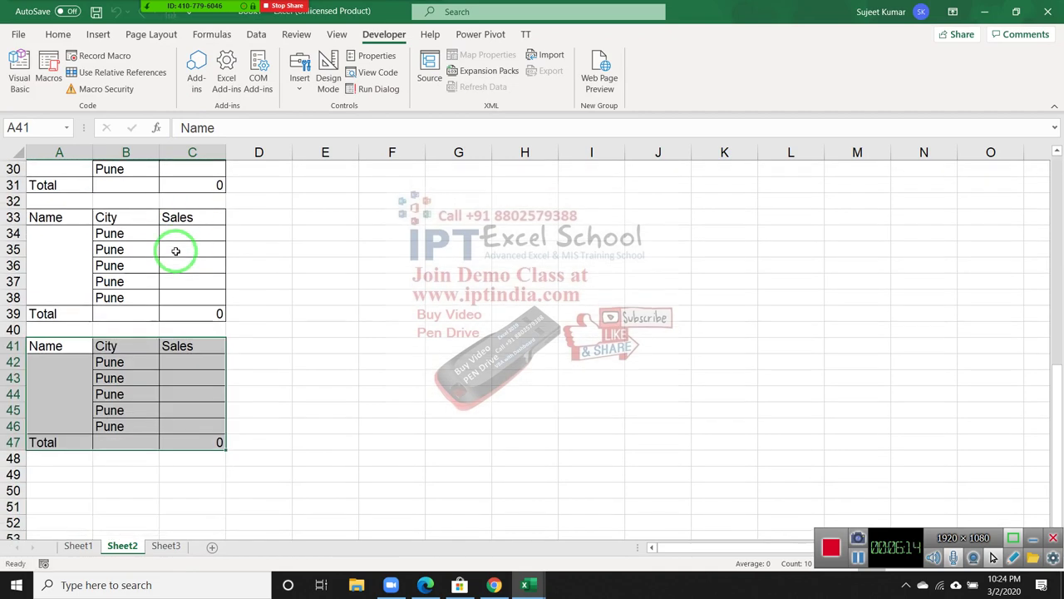
# In the code, highlight the paste line and the For i = 1 To 5 header
pyautogui.hotkey('alt', 'F11')
pyautogui.click(214, 189)
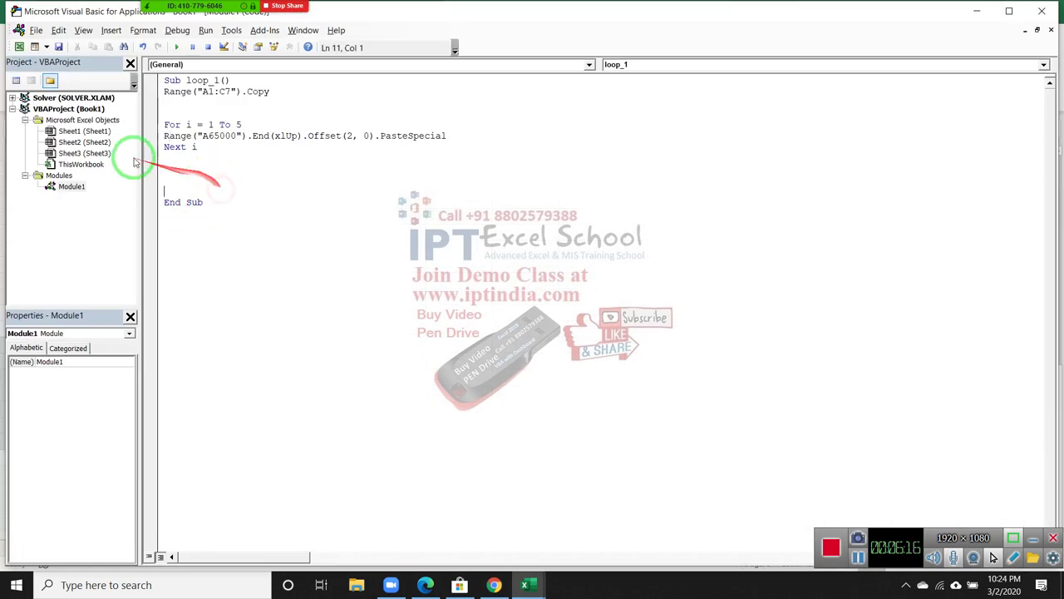
pyautogui.moveTo(160, 136); pyautogui.dragTo(449, 137)
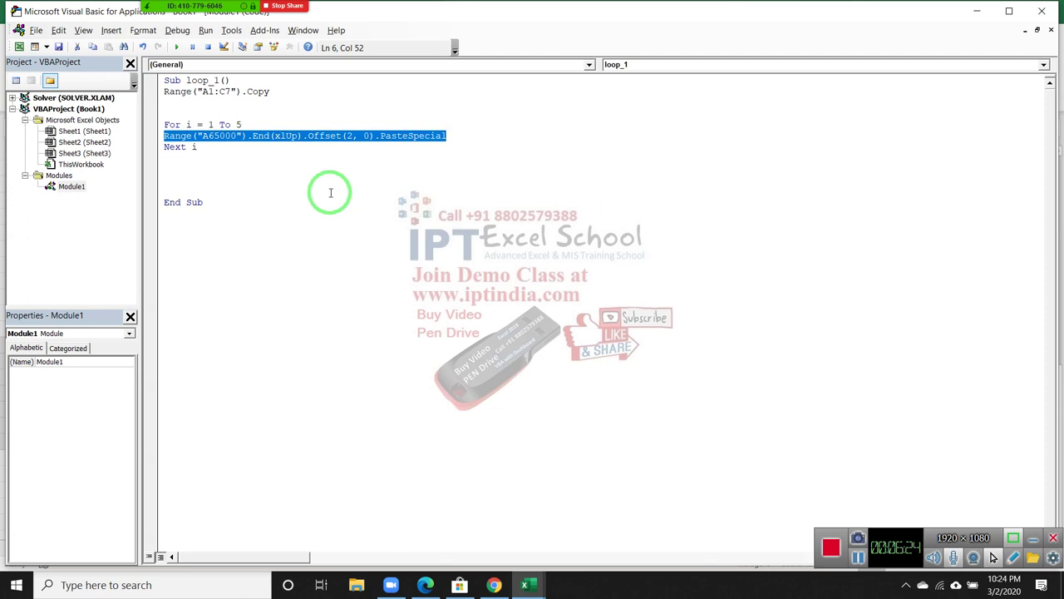
pyautogui.click(302, 190)
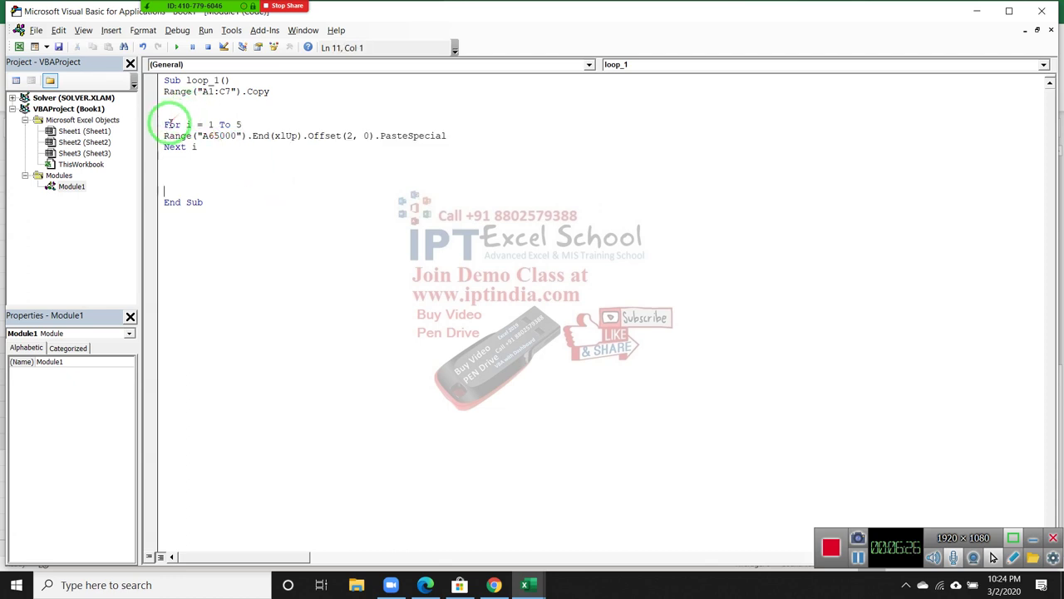
pyautogui.moveTo(165, 124); pyautogui.dragTo(262, 124)
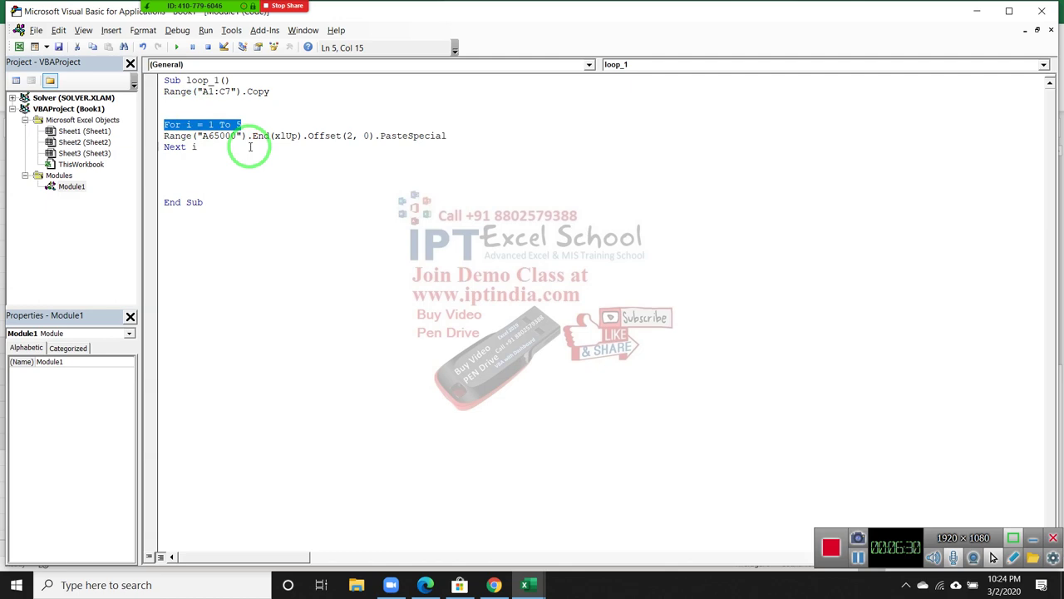
# Switch to the empty Sheet3 of the workbook with cell A1 selected
pyautogui.hotkey('alt', 'F11')
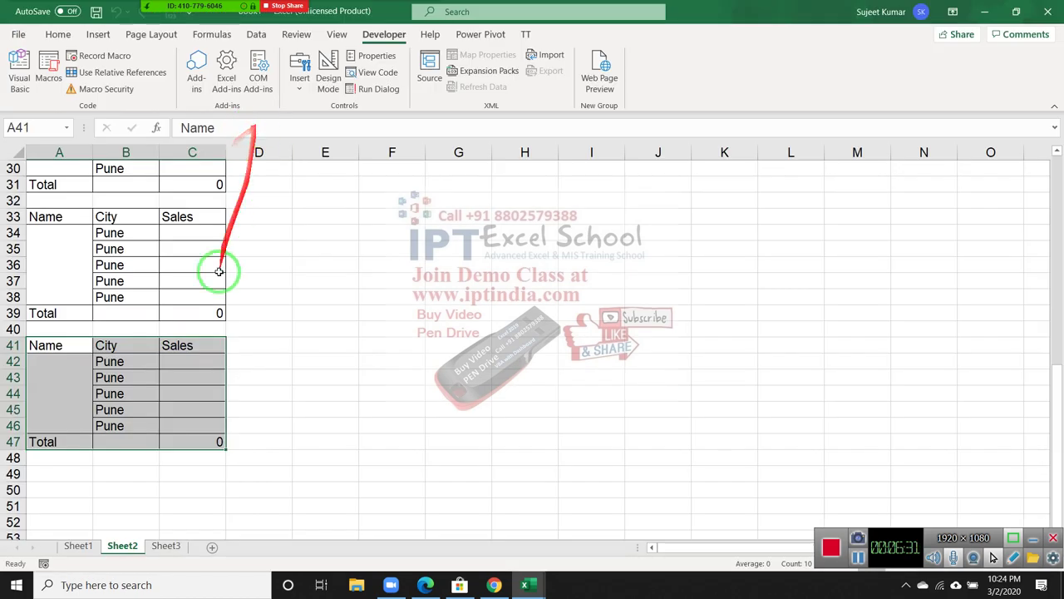
pyautogui.click(165, 546)
pyautogui.click(48, 153)
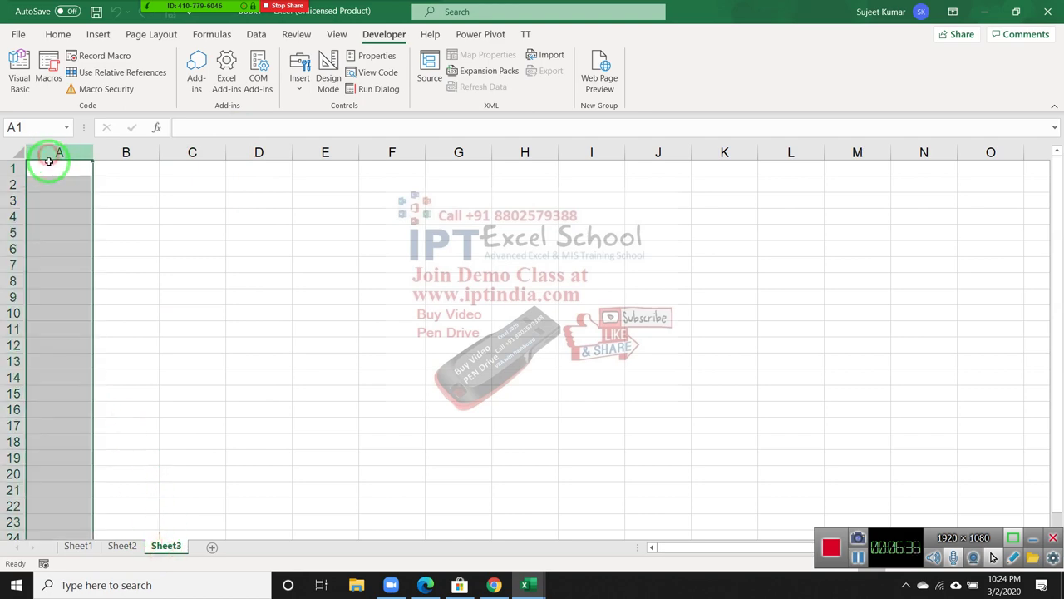
pyautogui.click(47, 167)
# Write Sub loop_2() below loop_1 with an empty For i = 1 To 100 … Next i loop, then view Sheet3
pyautogui.hotkey('alt', 'F11')
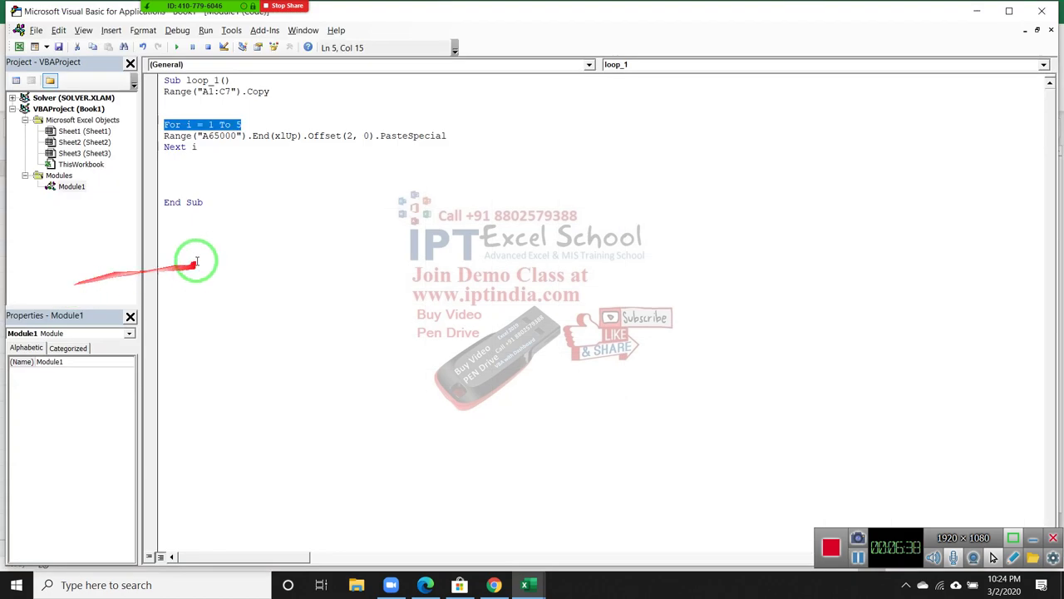
pyautogui.click(205, 234)
pyautogui.write('sub loop_2()')
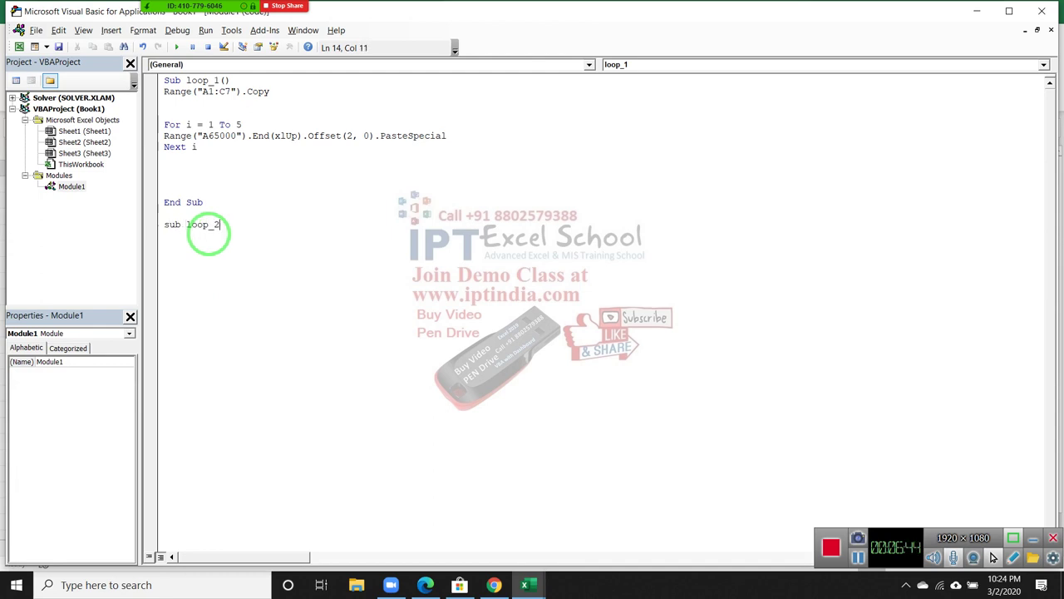
pyautogui.press('Return')
pyautogui.press('Return')
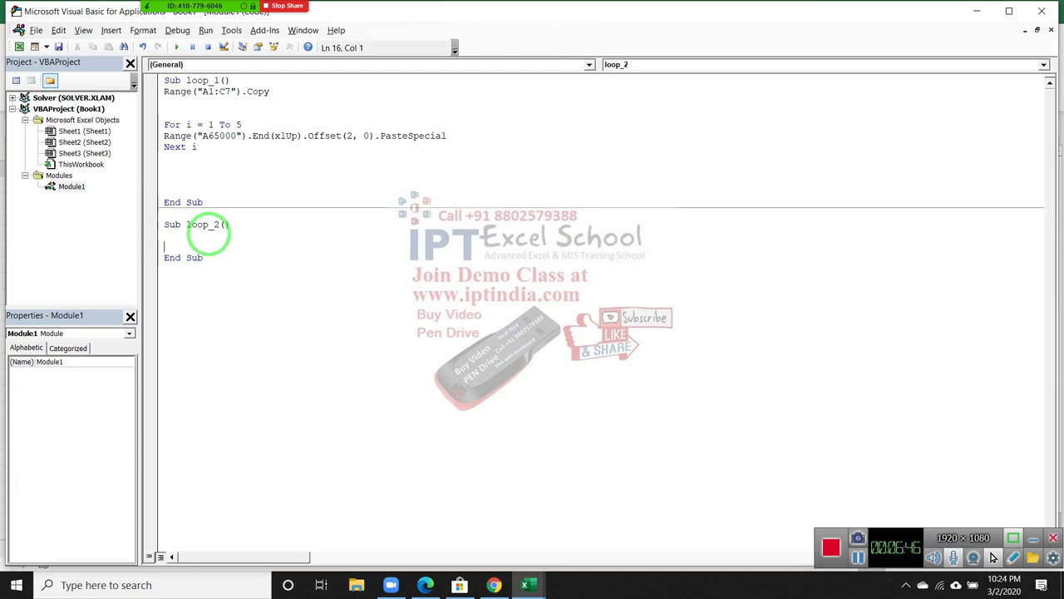
pyautogui.press('Return')
pyautogui.press('Return')
pyautogui.write('for i = 1 to 100')
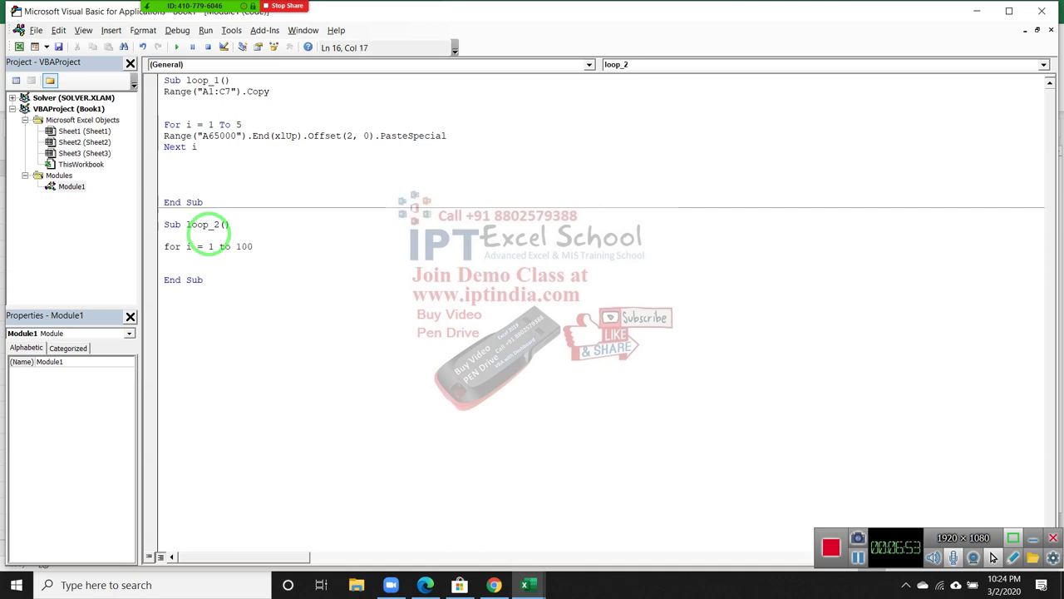
pyautogui.press('Return')
pyautogui.press('Return')
pyautogui.press('Return')
pyautogui.hotkey('alt', 'F11')
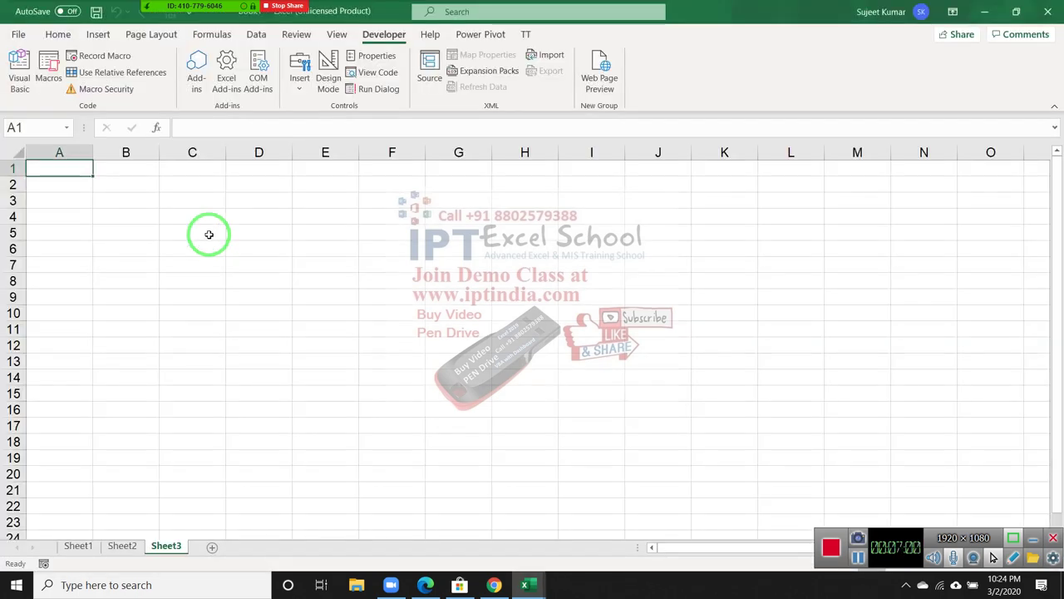
# Put Range("A1").Value = 1 inside loop_2's loop and declare r As Long under the Sub line
pyautogui.hotkey('alt', 'F11')
pyautogui.write('range')
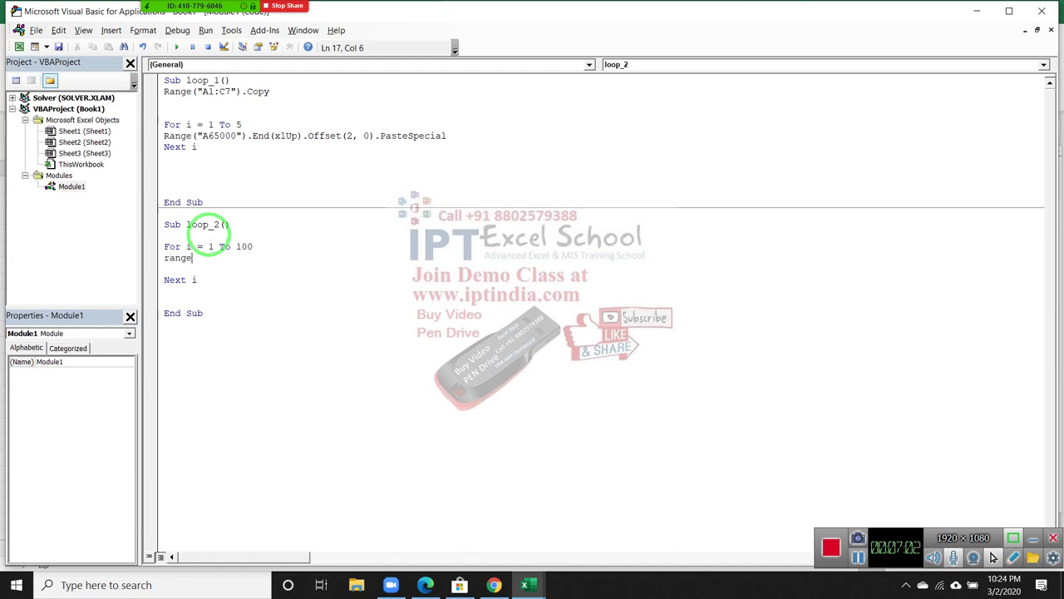
pyautogui.write('("A1"')
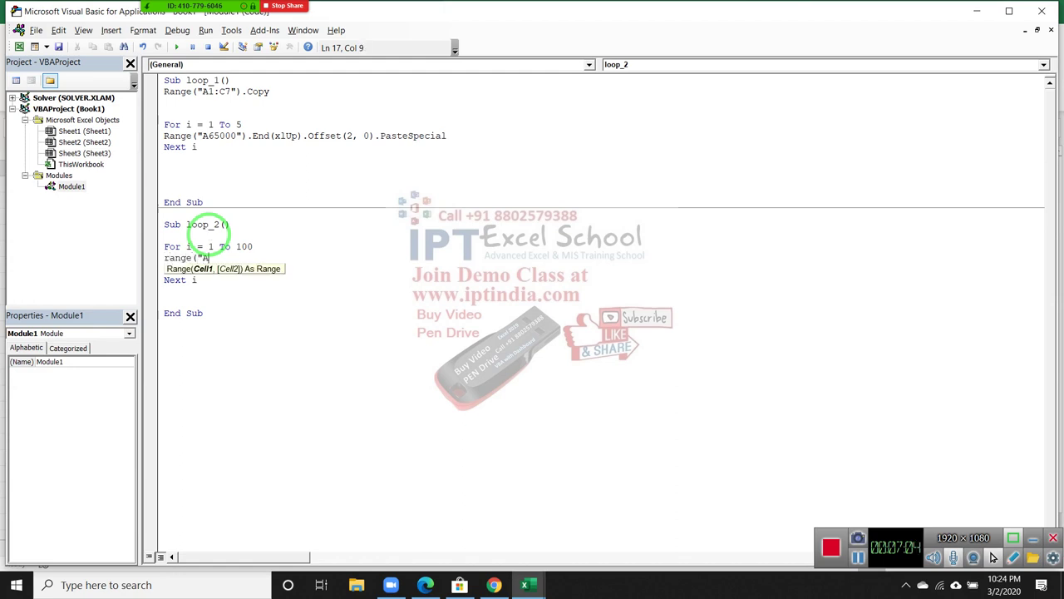
pyautogui.write(')')
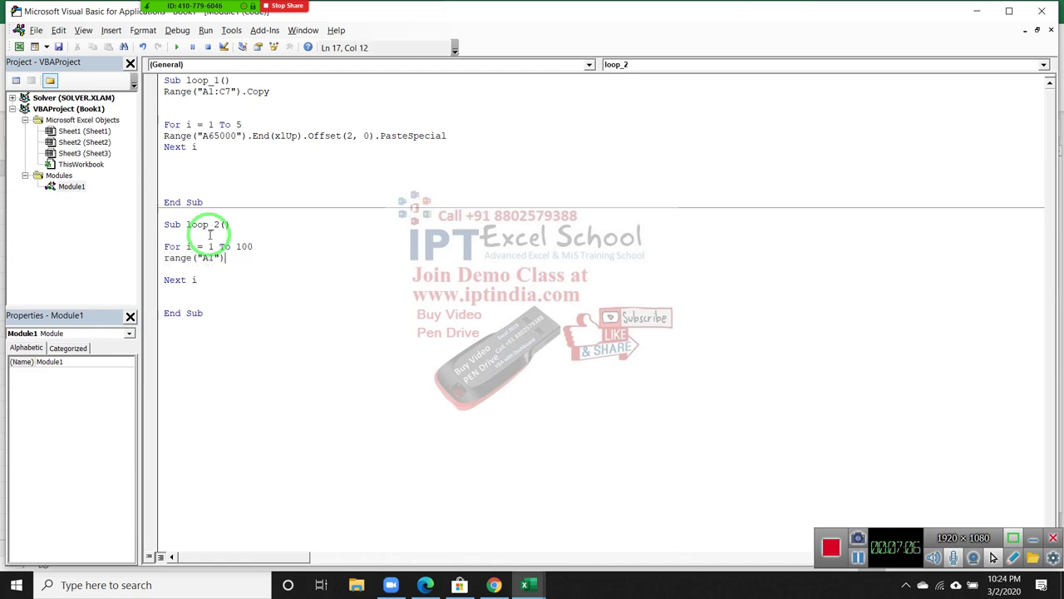
pyautogui.write('.Value ')
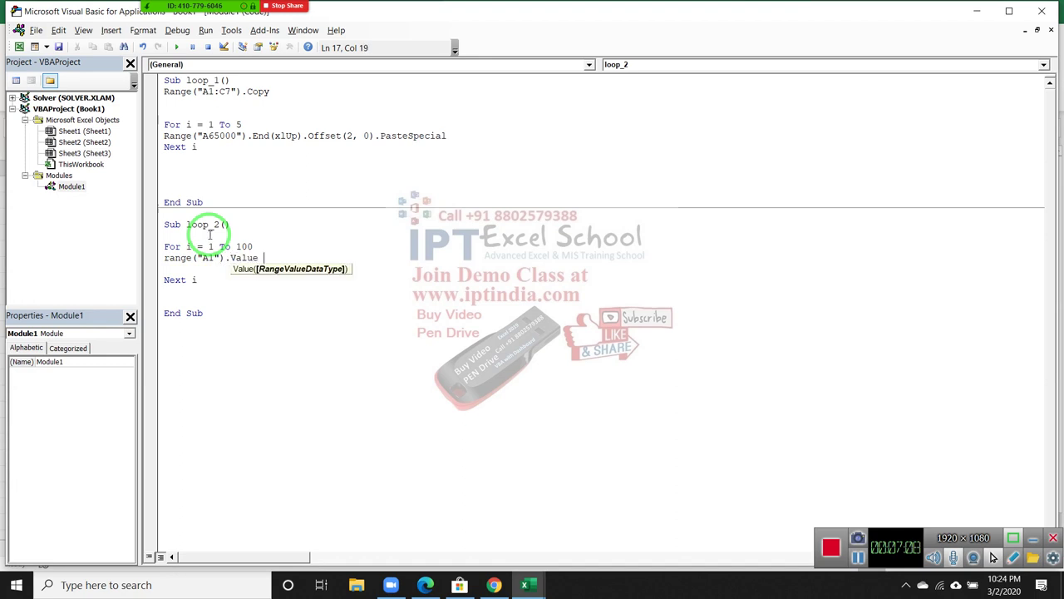
pyautogui.write('= ')
pyautogui.write('1')
pyautogui.press('Return')
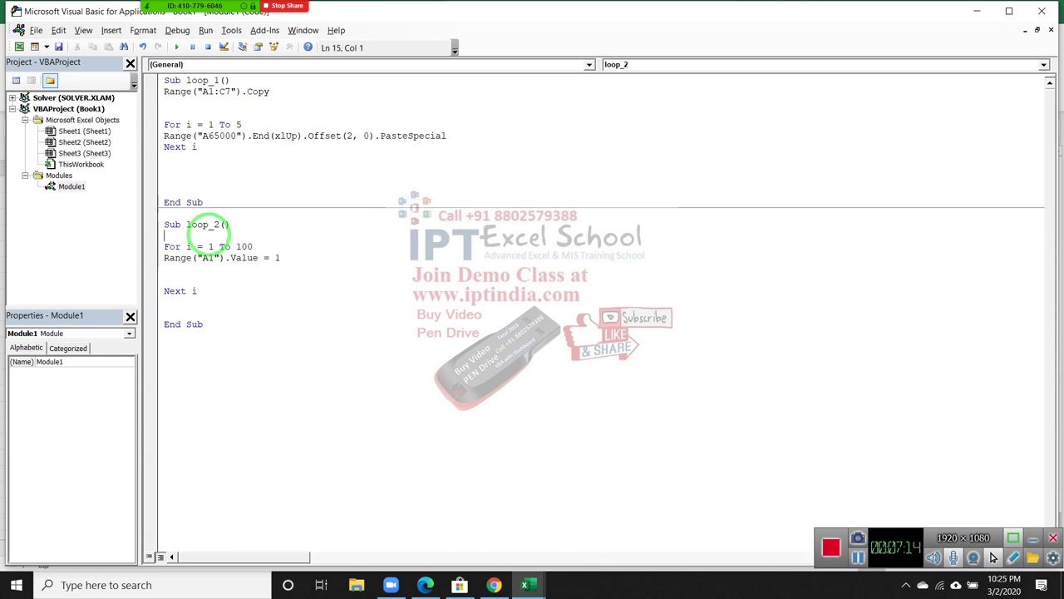
pyautogui.press('Return')
pyautogui.write('dim i a')
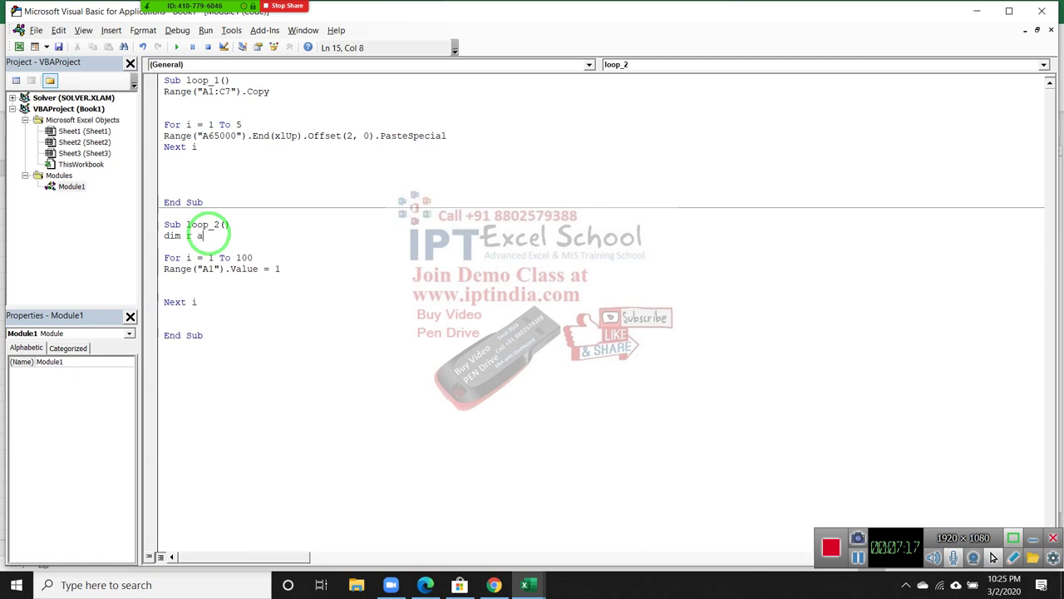
pyautogui.write('s ')
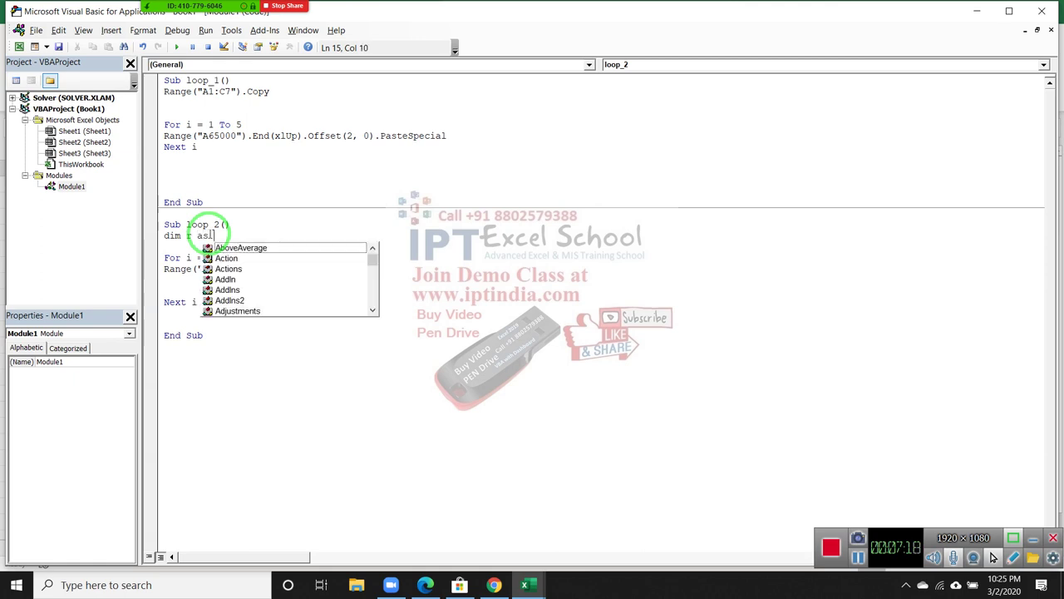
pyautogui.write('long')
pyautogui.press('Tab')
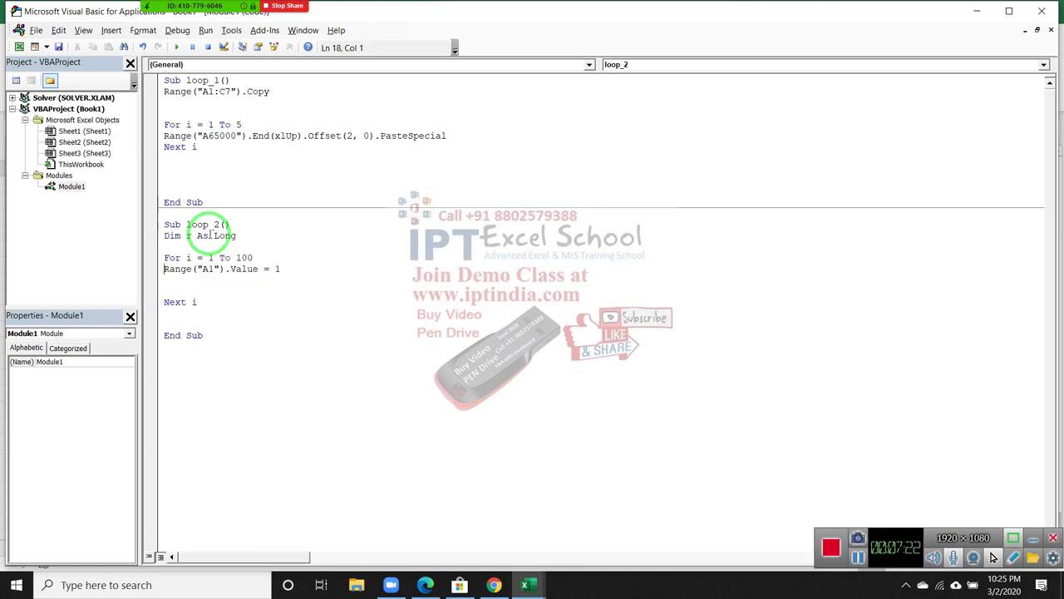
# Add r = r + 1 inside the loop and rewrite the cell line as Range("A" & r).Value = r
pyautogui.press('Return')
pyautogui.write('r=r+1')
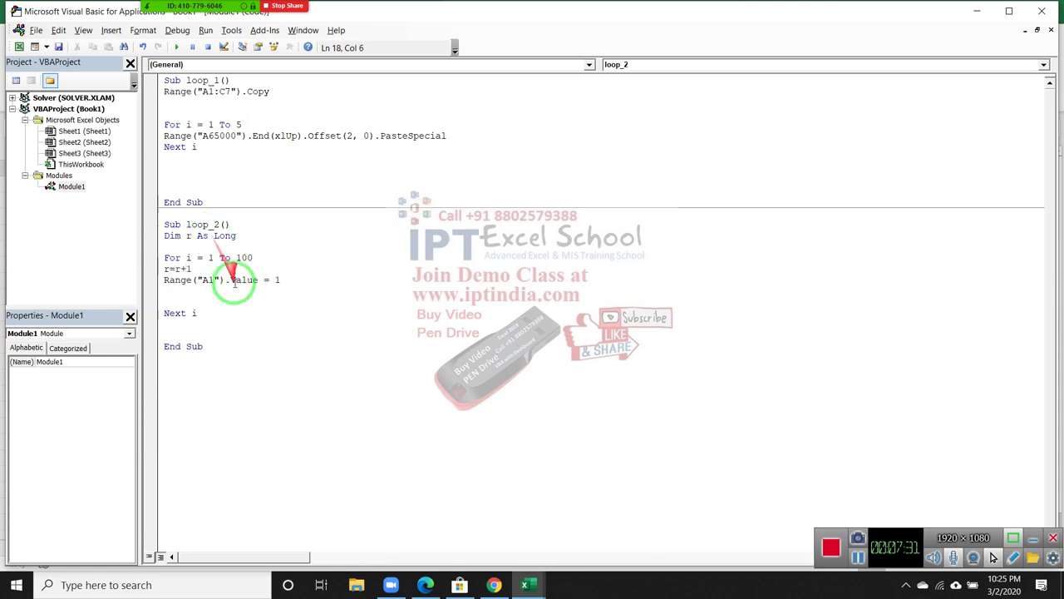
pyautogui.click(209, 279)
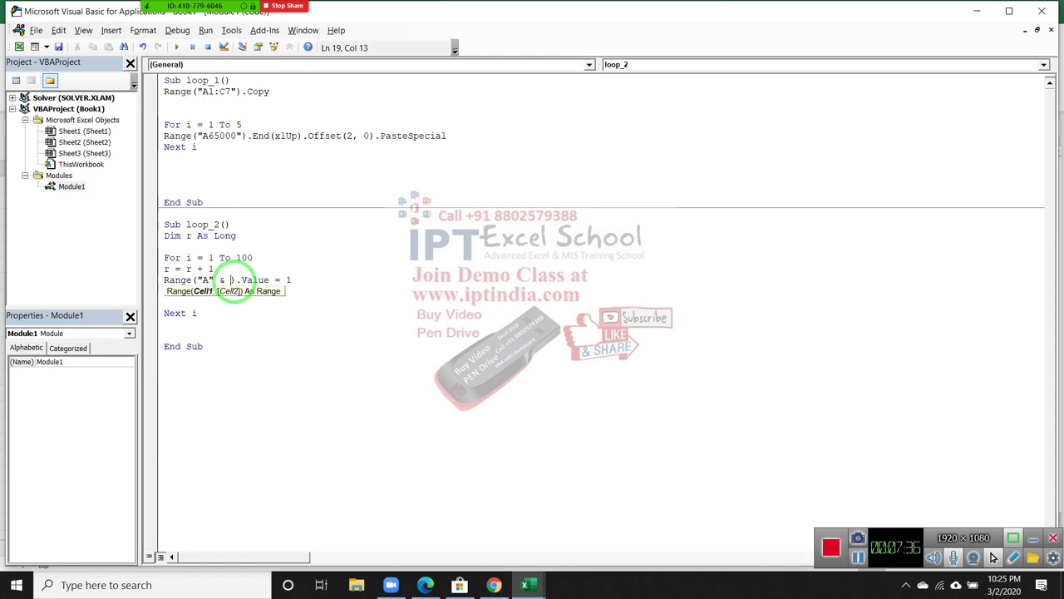
pyautogui.write('r')
pyautogui.doubleClick(237, 347)
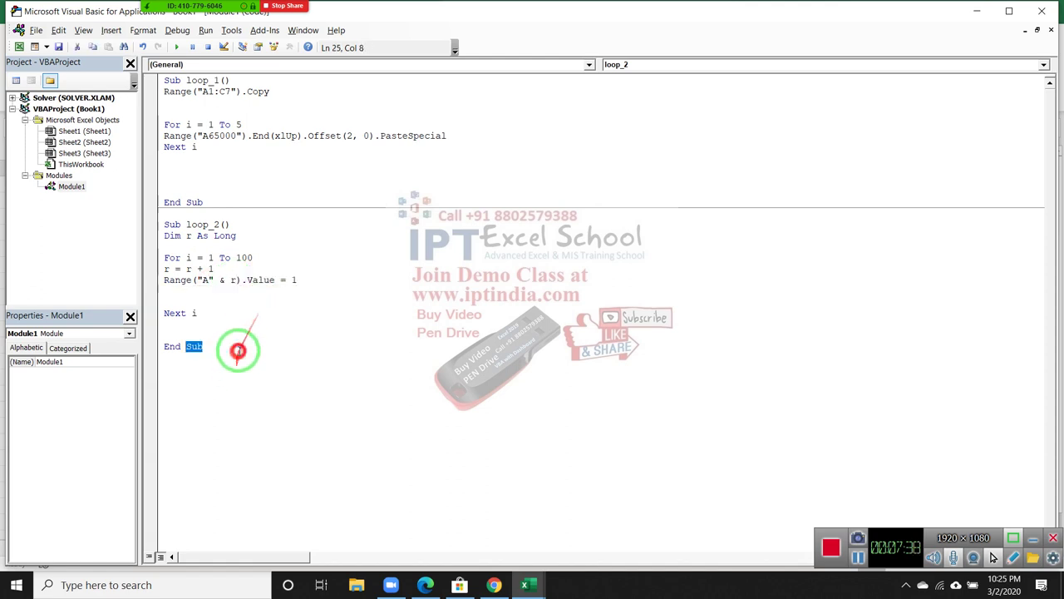
pyautogui.click(222, 280)
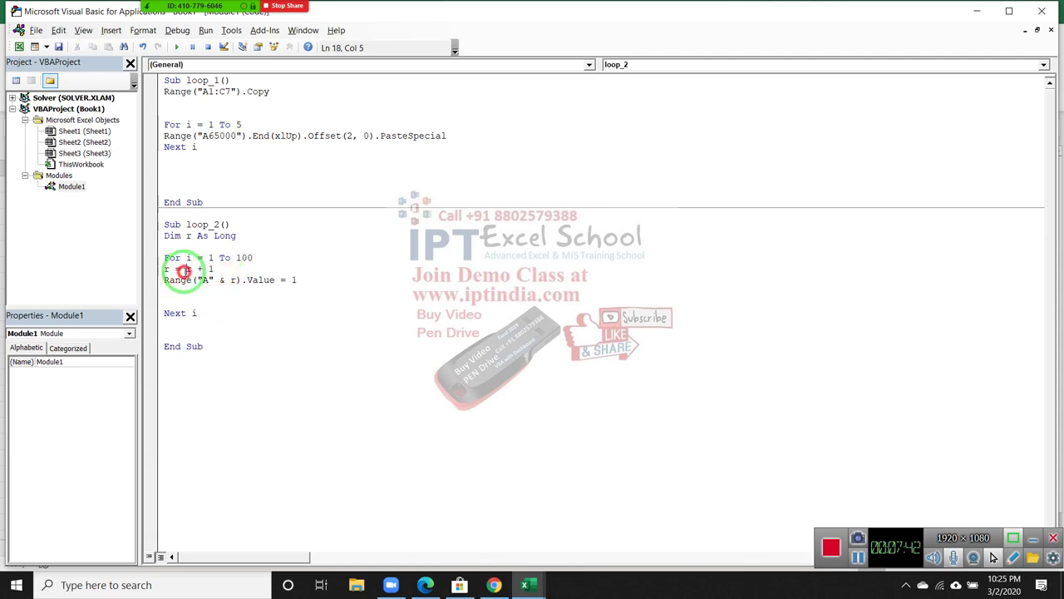
pyautogui.moveTo(187, 269); pyautogui.dragTo(217, 271)
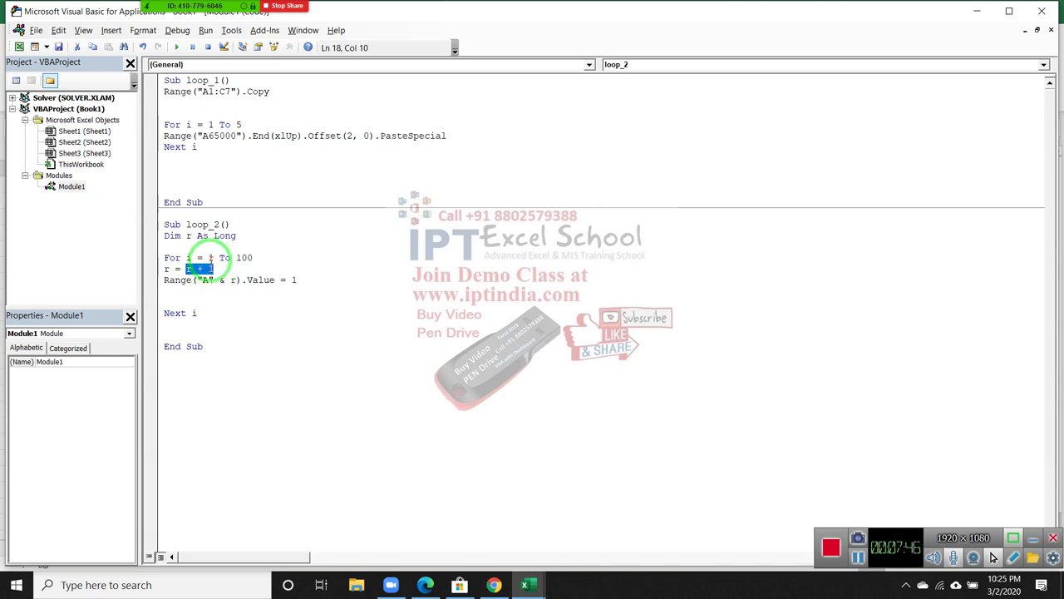
pyautogui.click(292, 280)
pyautogui.write('r')
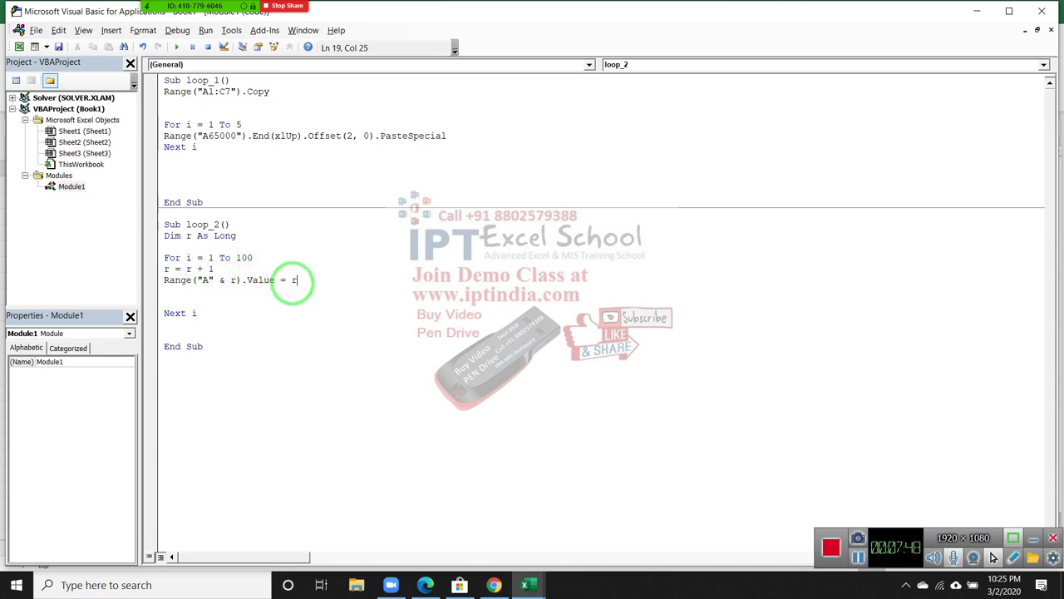
pyautogui.press('Down')
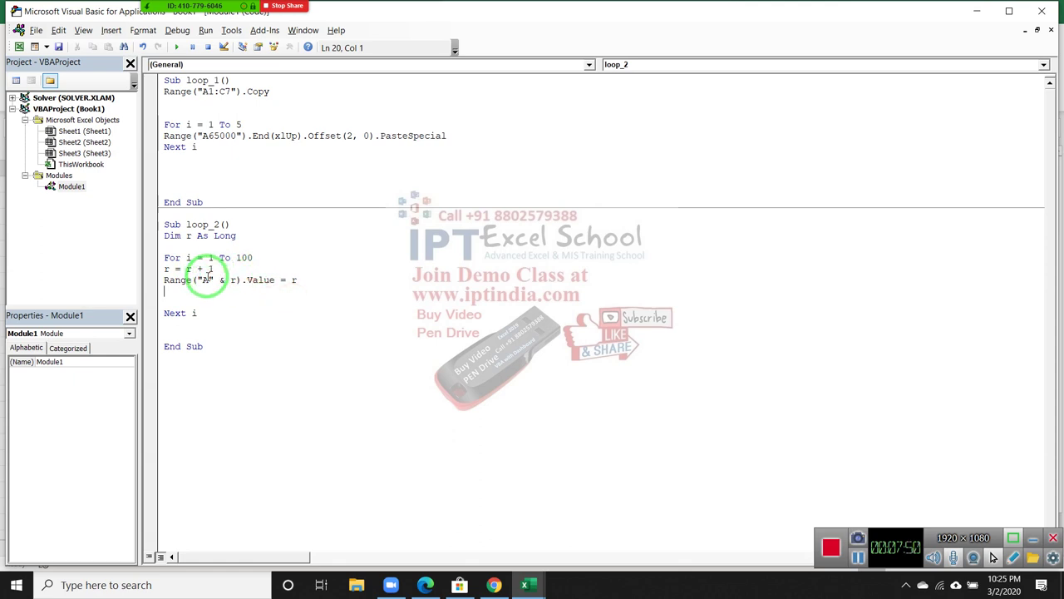
# Point out the r = r + 1 increment, the r written into column A, and the i in Next i
pyautogui.click(190, 268)
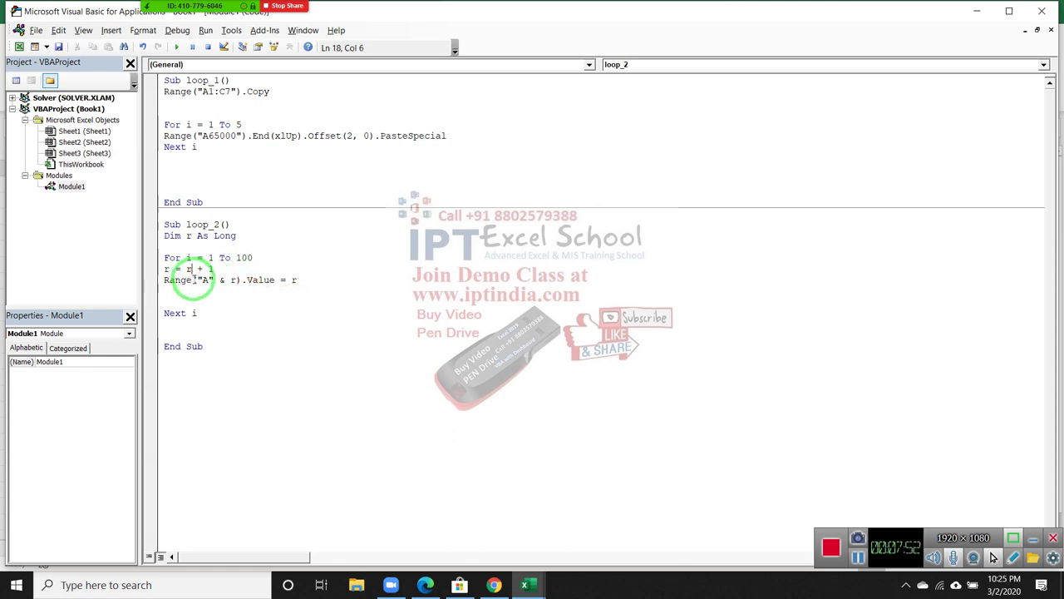
pyautogui.moveTo(191, 280); pyautogui.dragTo(238, 280)
pyautogui.click(277, 283)
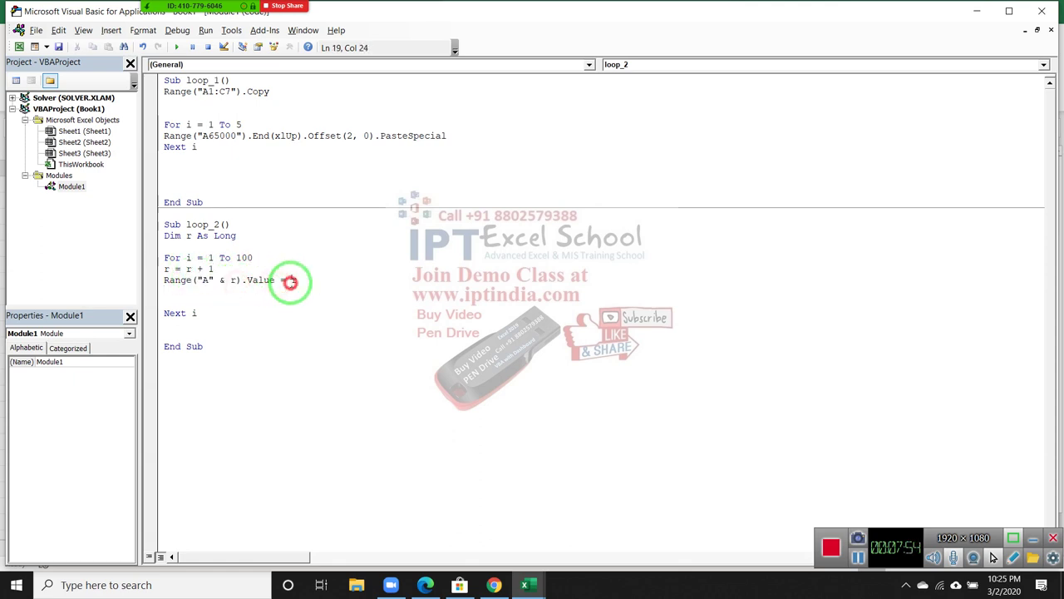
pyautogui.doubleClick(293, 281)
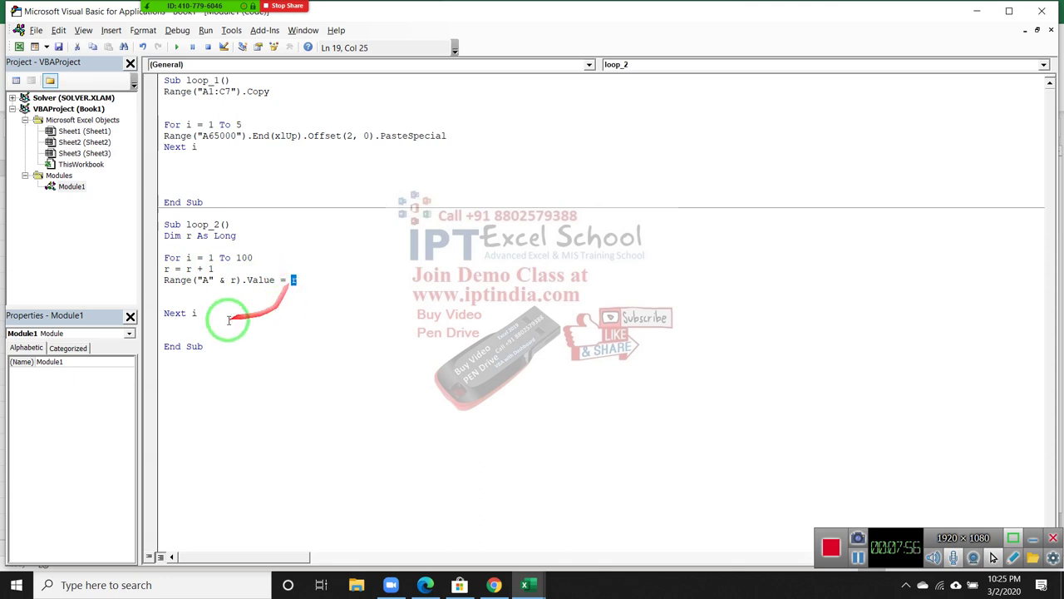
pyautogui.doubleClick(199, 313)
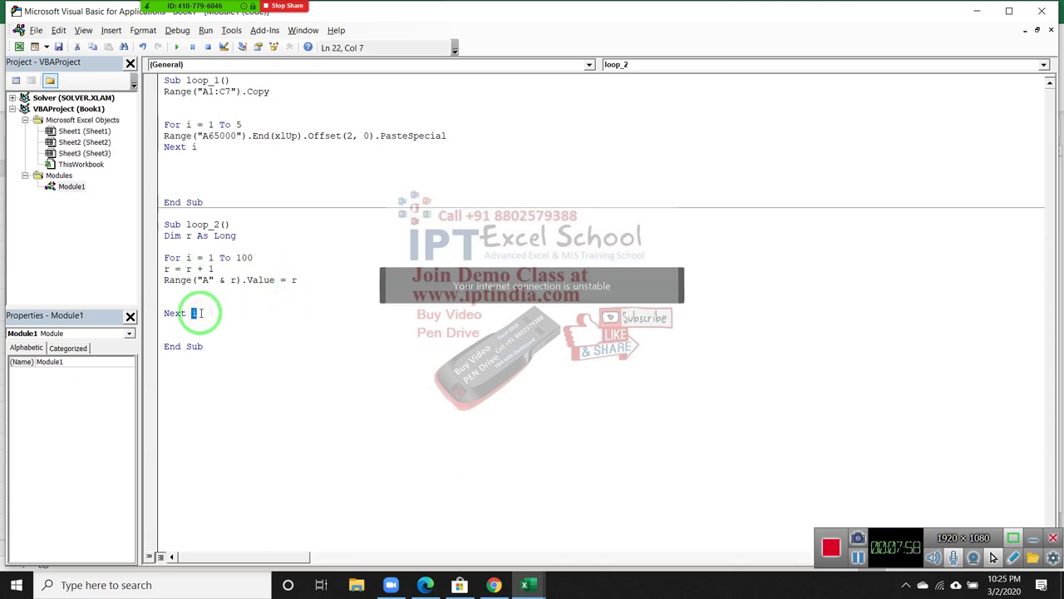
pyautogui.click(208, 296)
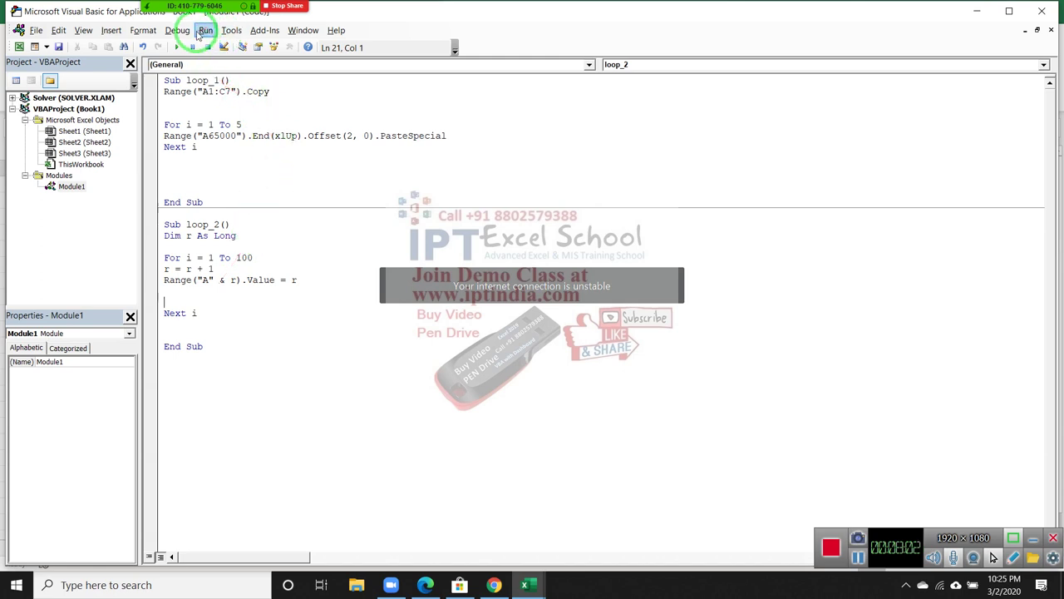
# Step Into loop_2 through For, r = r + 1, the Range line and Next i, into the second pass
pyautogui.click(177, 32)
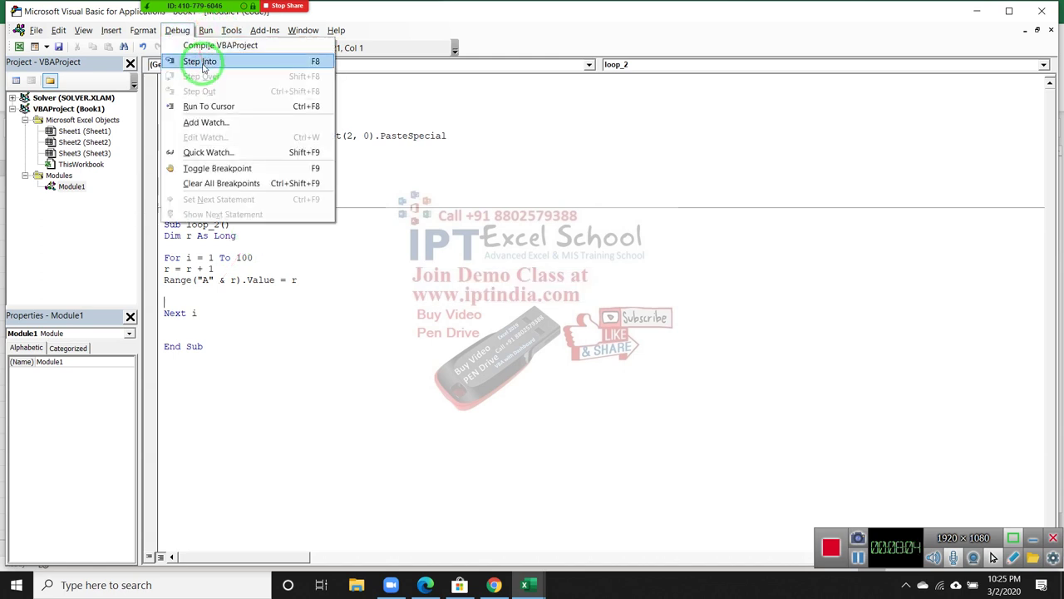
pyautogui.click(202, 62)
pyautogui.click(177, 31)
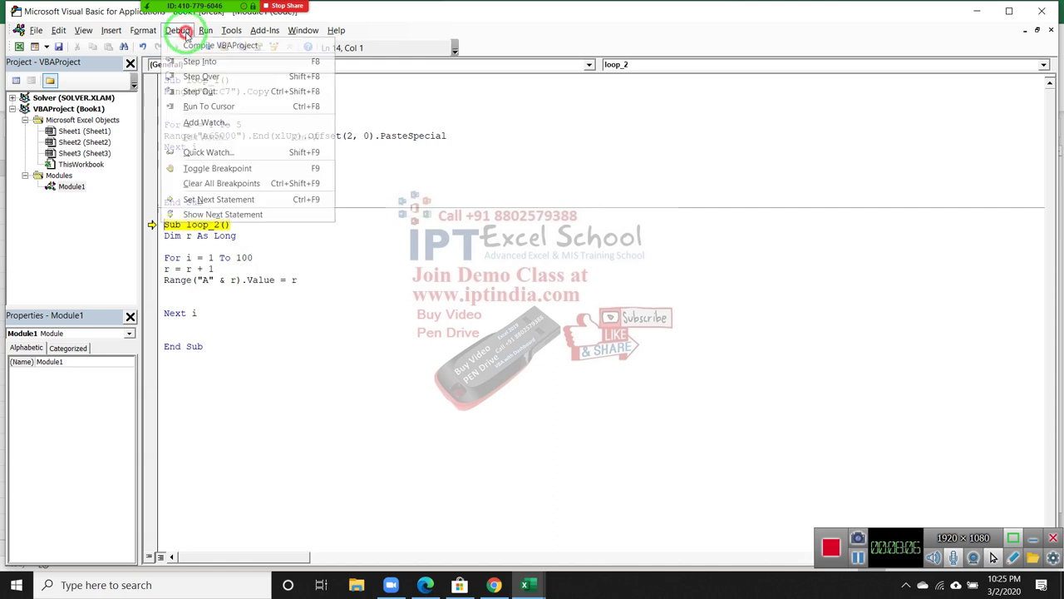
pyautogui.click(192, 62)
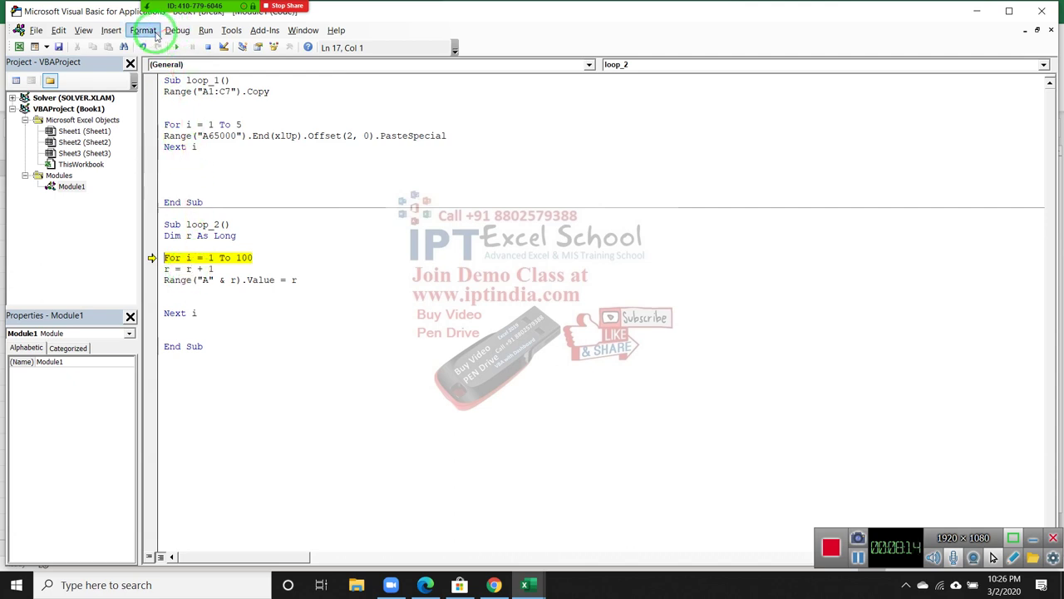
pyautogui.click(174, 31)
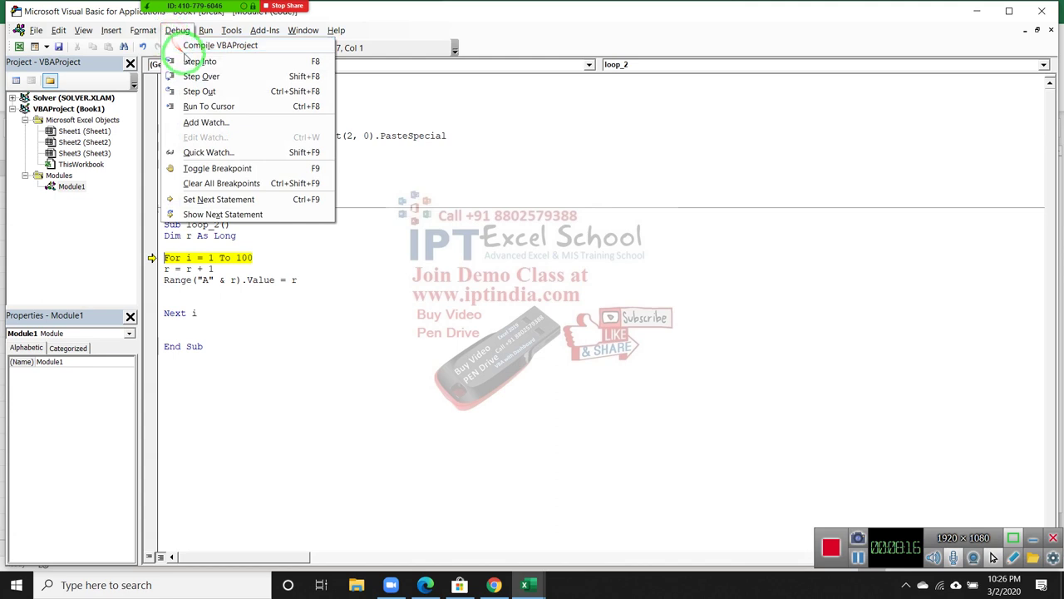
pyautogui.click(175, 61)
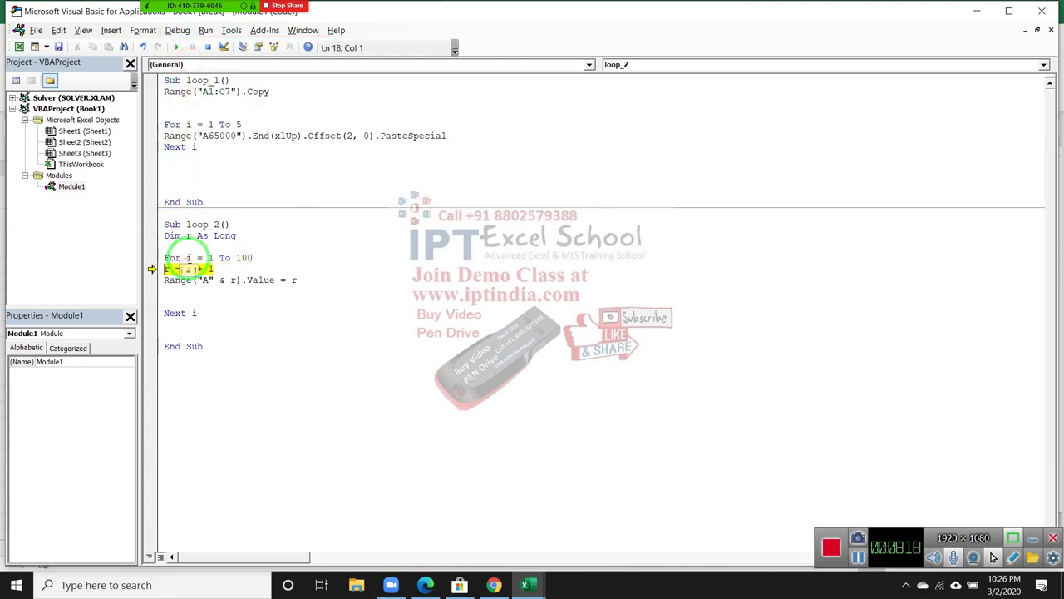
pyautogui.click(177, 30)
pyautogui.click(187, 62)
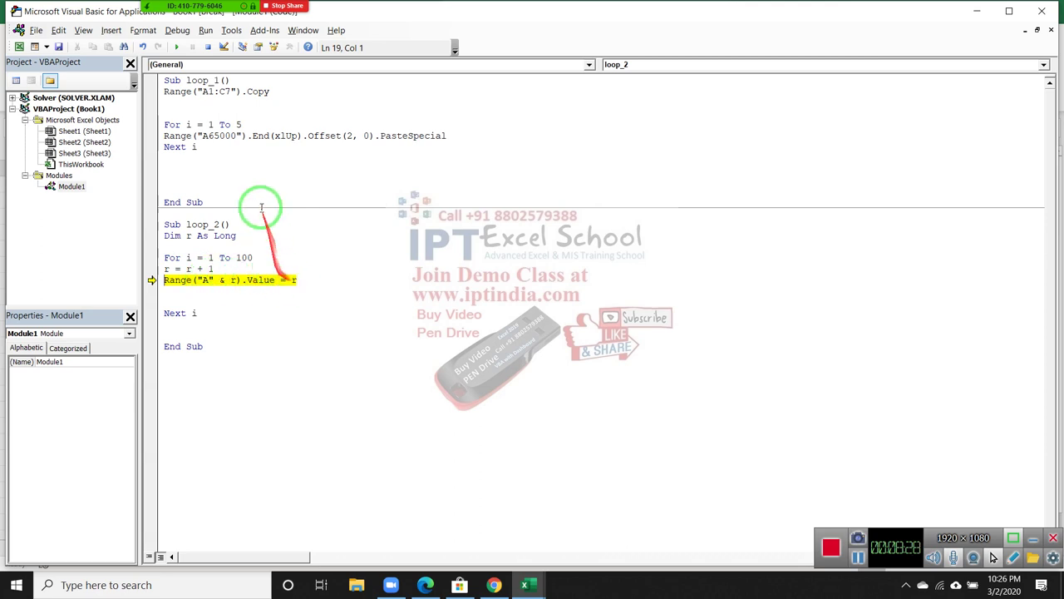
pyautogui.click(177, 31)
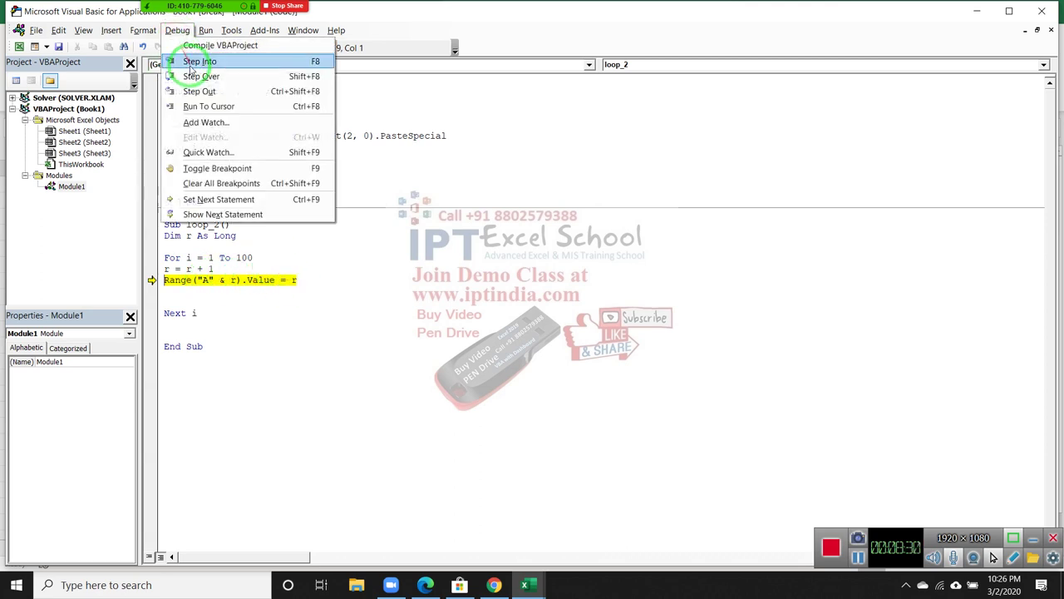
pyautogui.click(191, 69)
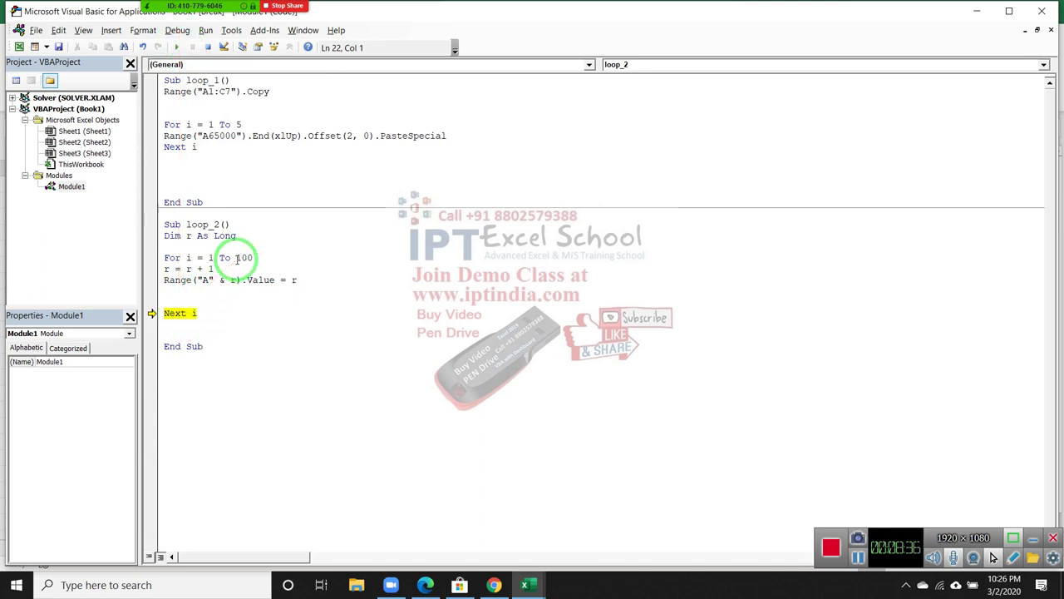
pyautogui.click(177, 33)
pyautogui.click(185, 63)
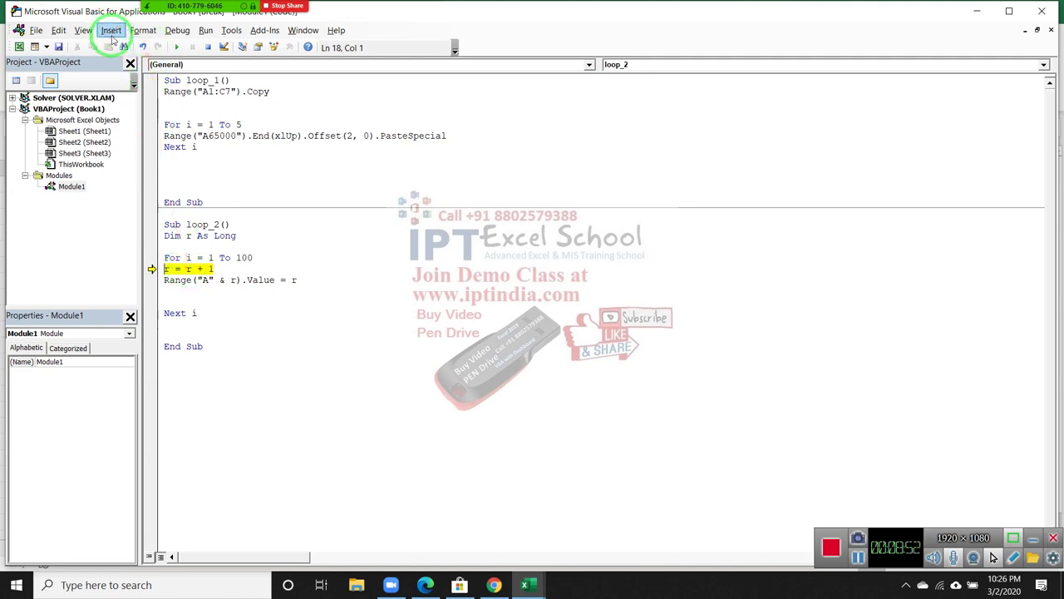
# Step through a few more lines of loop_2, then Continue to let it finish
pyautogui.click(112, 31)
pyautogui.moveTo(143, 30)
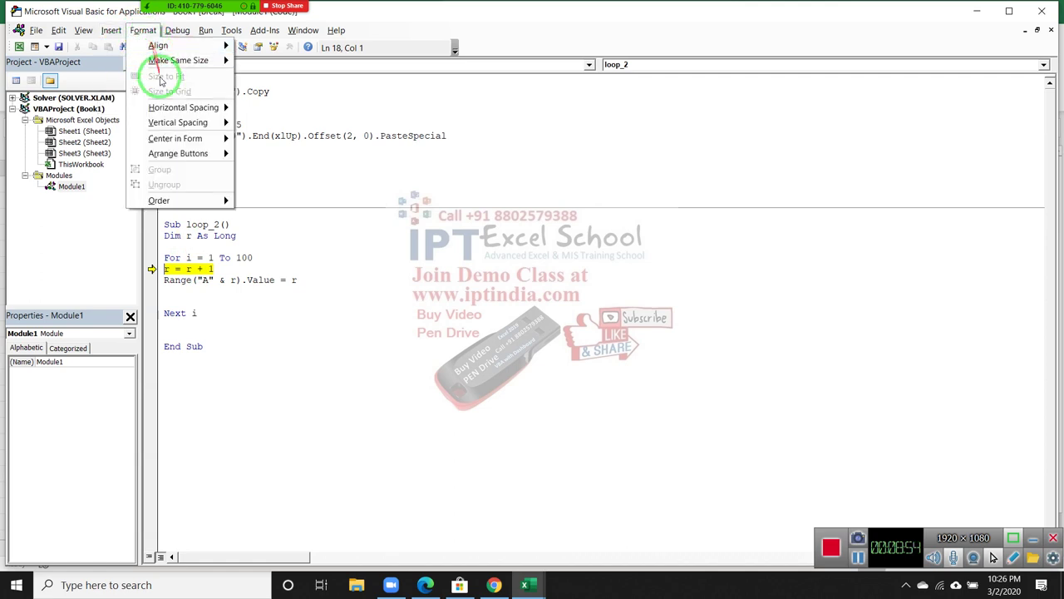
pyautogui.click(185, 67)
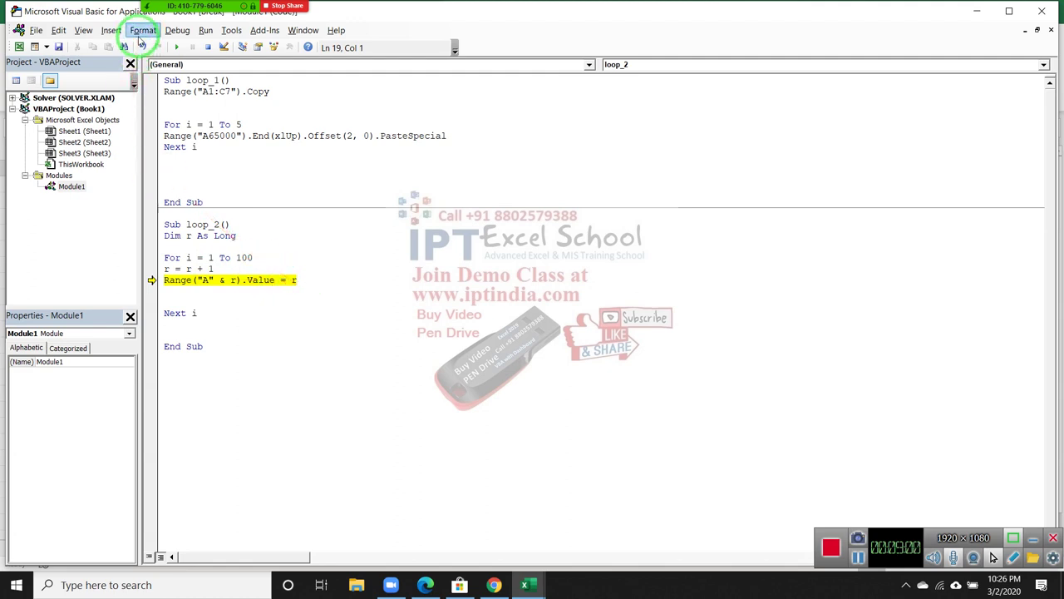
pyautogui.click(140, 38)
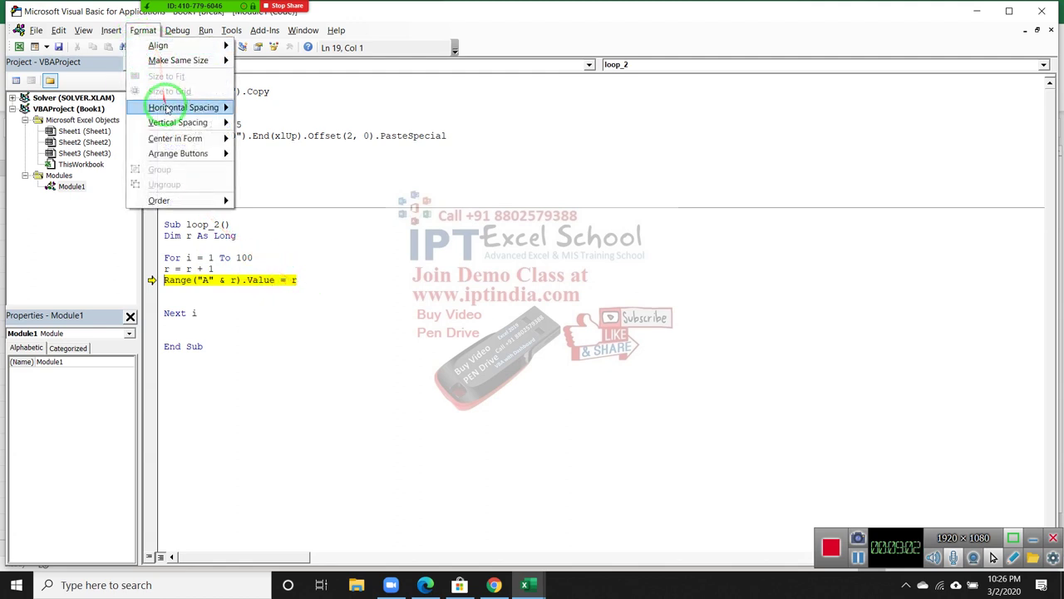
pyautogui.click(194, 60)
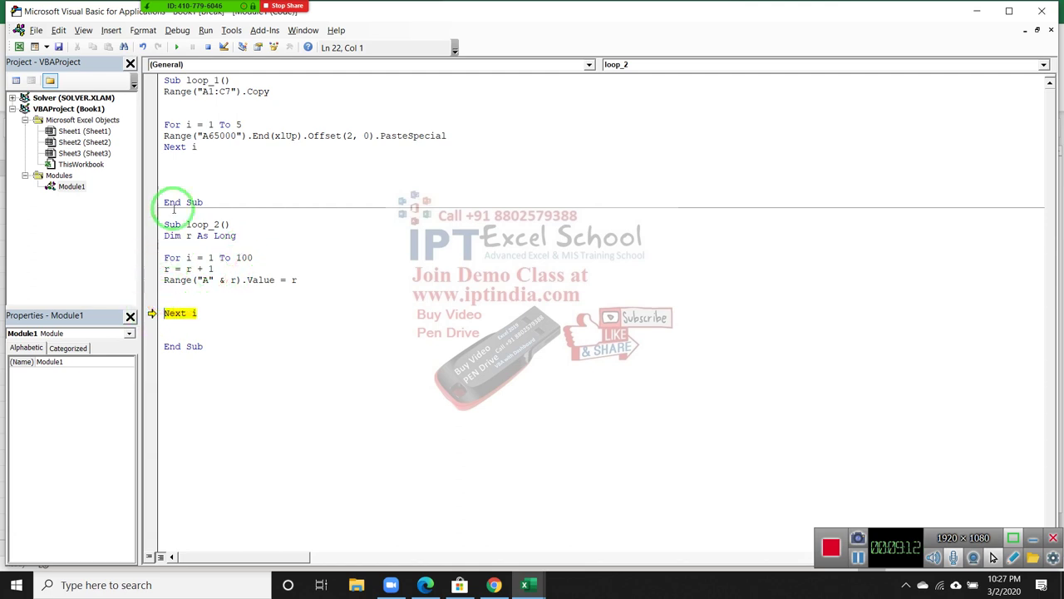
pyautogui.click(144, 31)
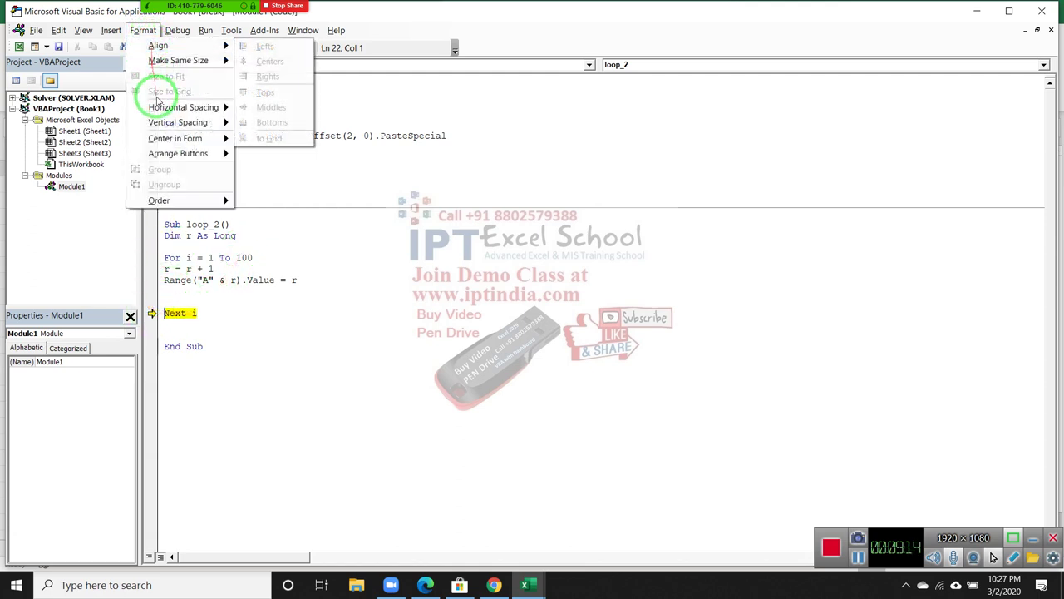
pyautogui.click(177, 31)
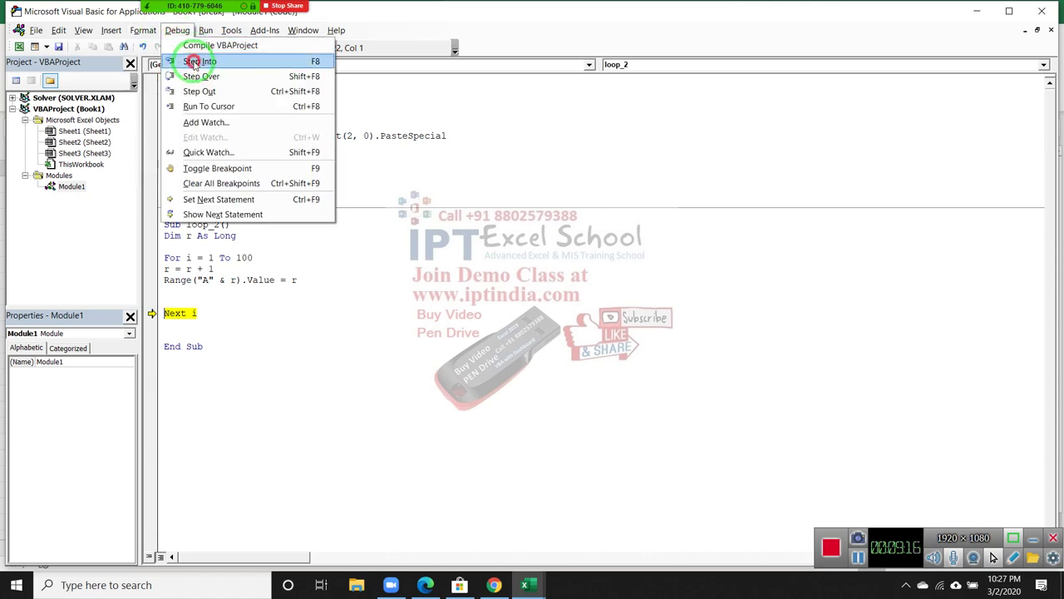
pyautogui.click(191, 62)
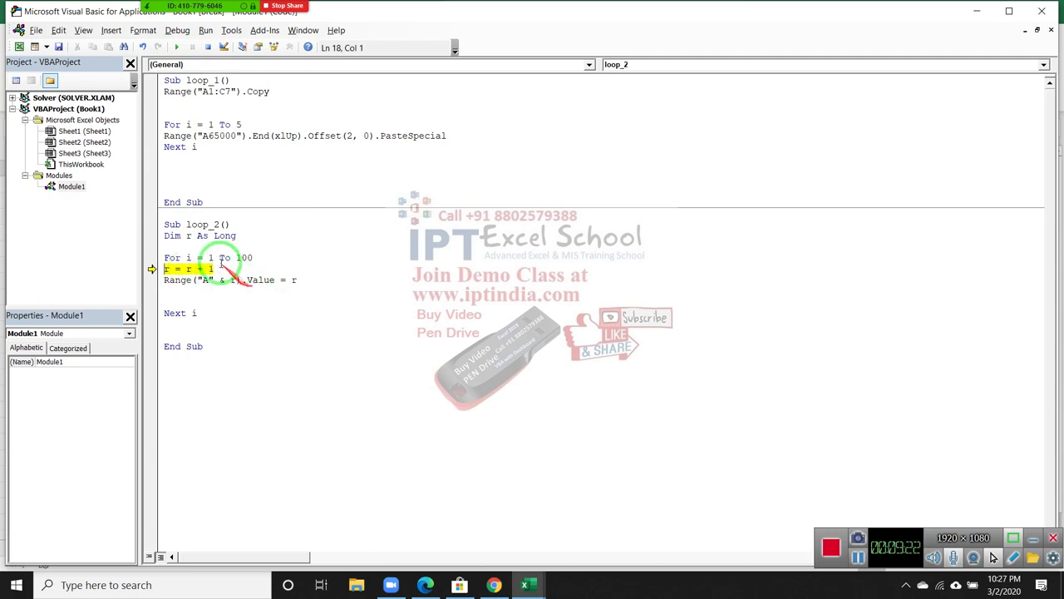
pyautogui.click(176, 47)
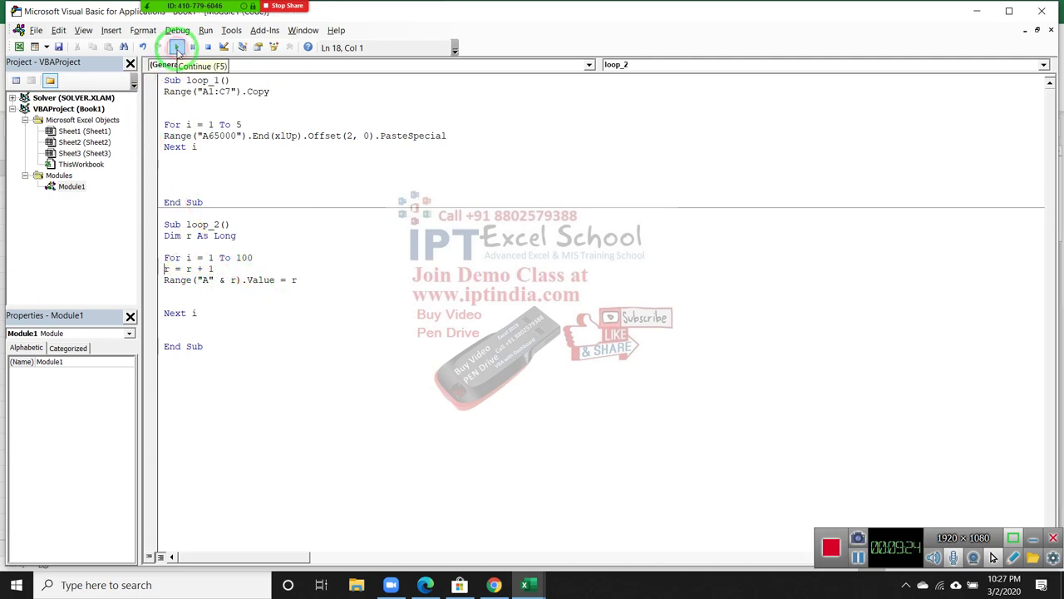
# Scroll Sheet3 to check the consecutive numbers written into column A
pyautogui.hotkey('alt', 'F11')
pyautogui.scroll(-6, 117, 273)
pyautogui.scroll(-8, 119, 266)
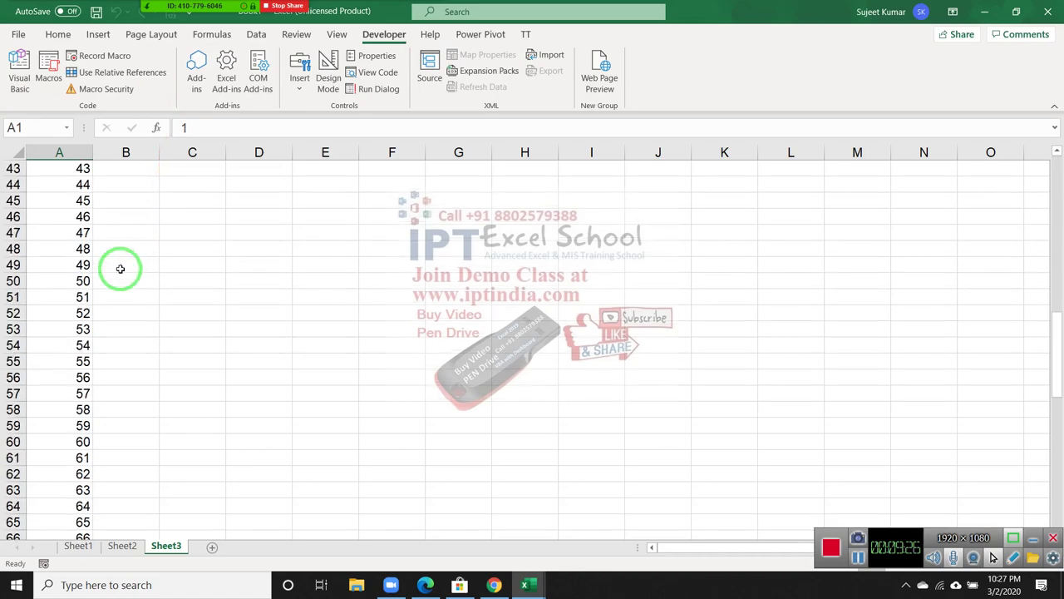
pyautogui.scroll(-10, 121, 274)
pyautogui.scroll(-12, 120, 273)
pyautogui.scroll(7, 119, 277)
pyautogui.scroll(9, 118, 275)
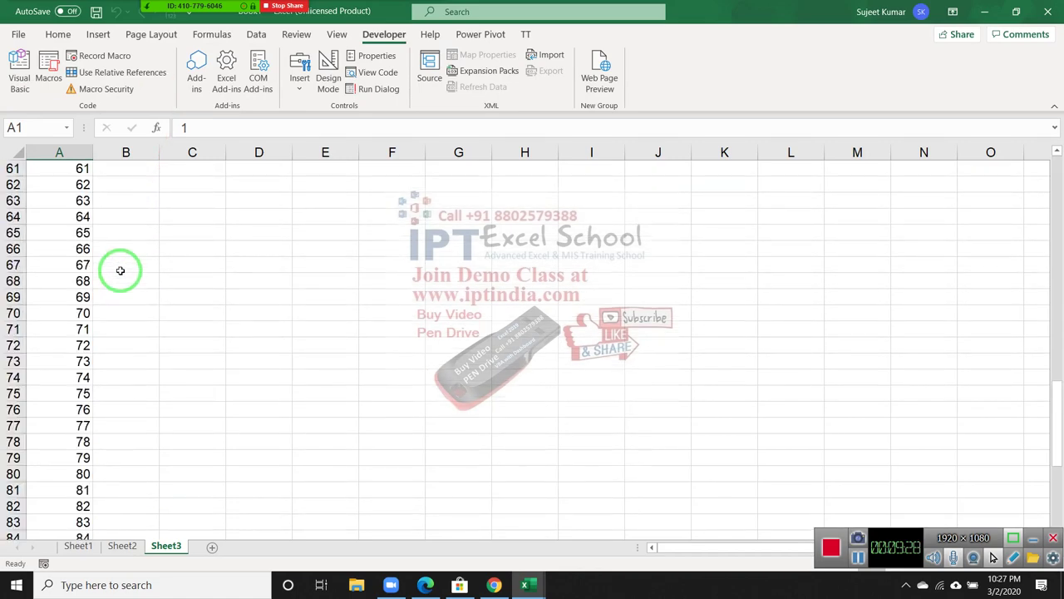
# In the code, highlight the = in r = r + 1, the counter i and the row reference r
pyautogui.hotkey('alt', 'F11')
pyautogui.doubleClick(177, 268)
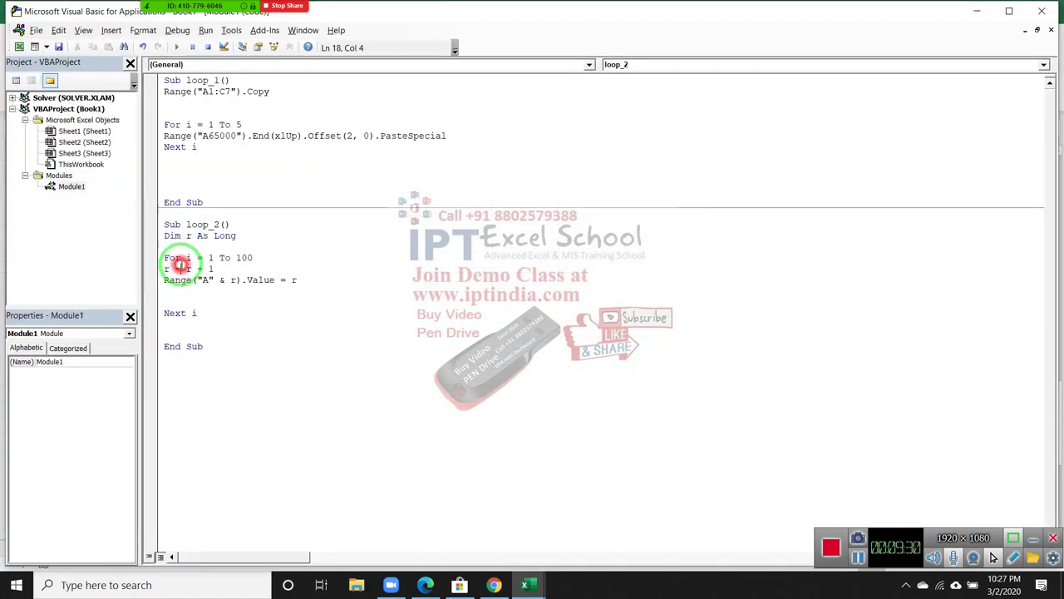
pyautogui.doubleClick(187, 259)
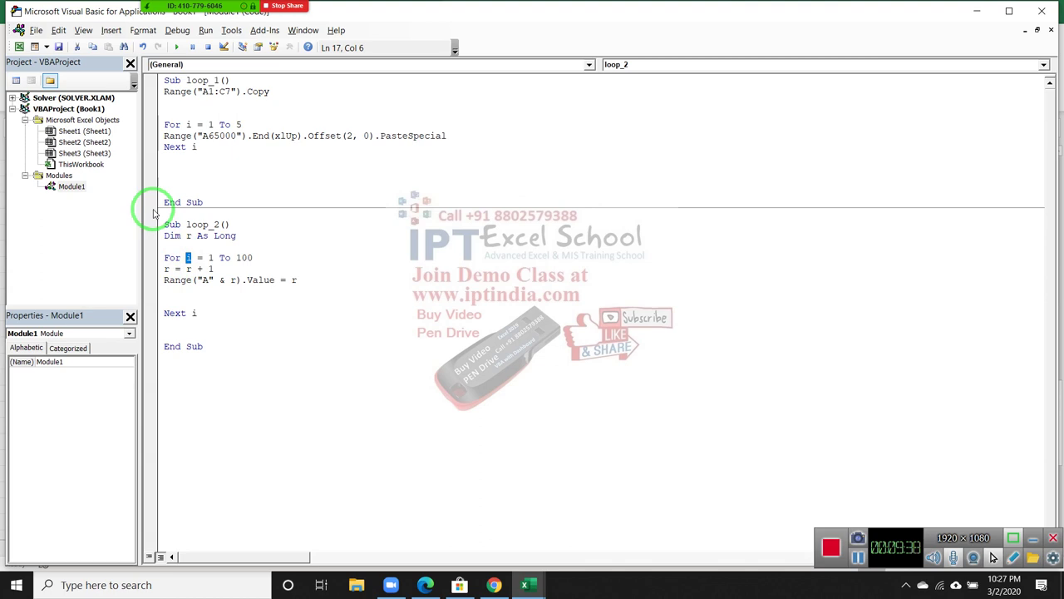
pyautogui.doubleClick(234, 280)
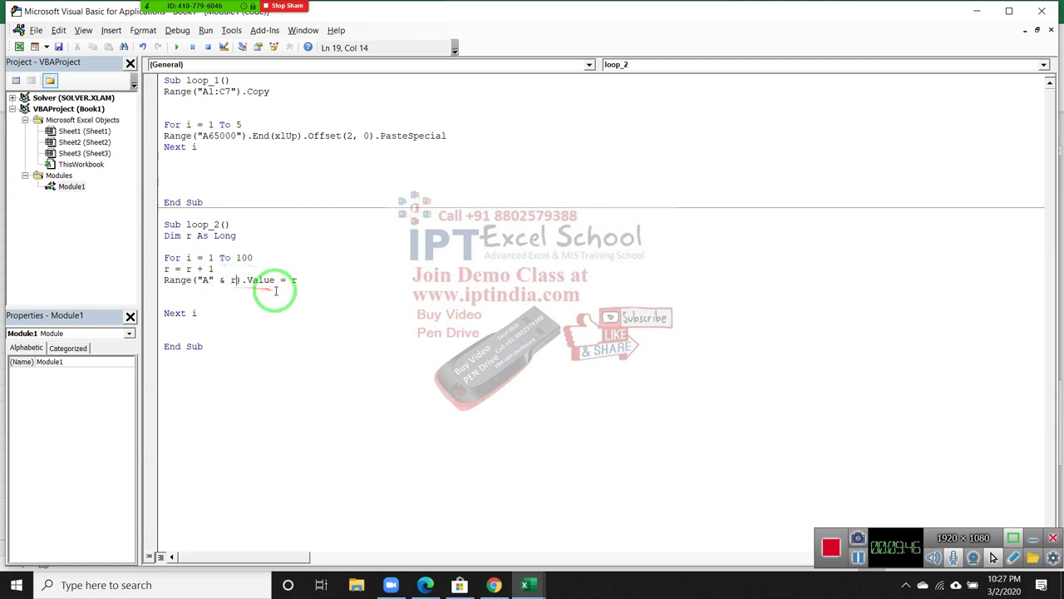
# Cut the r = r + 1 line out of loop_2
pyautogui.moveTo(214, 269); pyautogui.dragTo(146, 269)
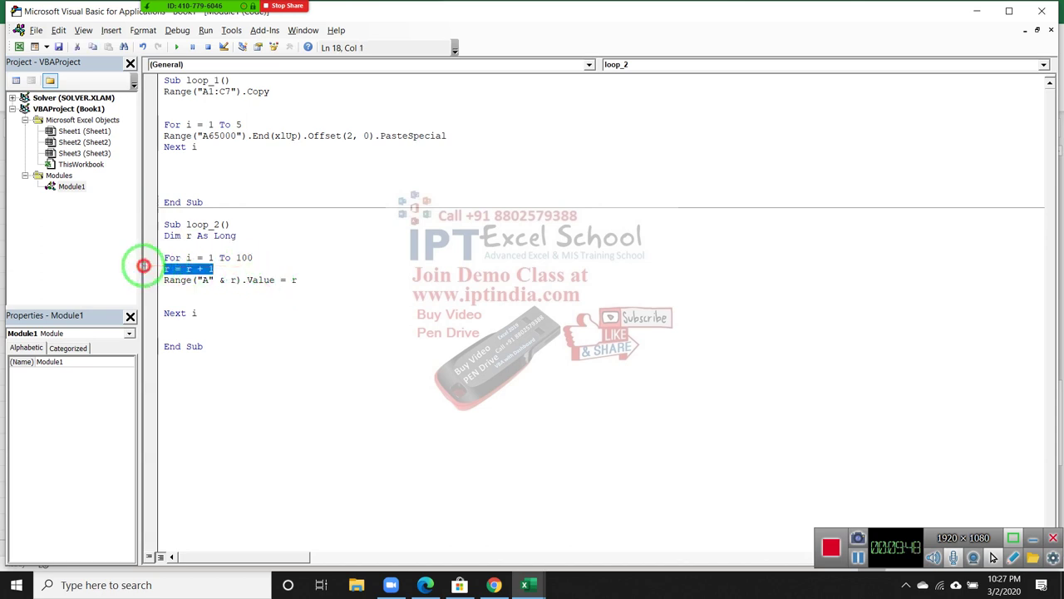
pyautogui.hotkey('ctrl', 'x')
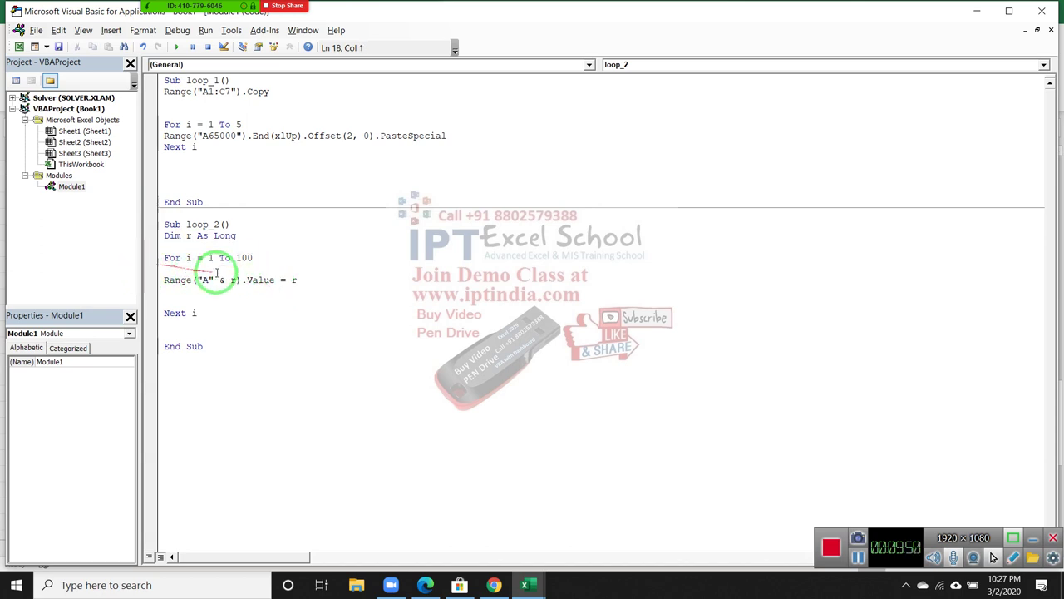
pyautogui.click(233, 287)
# Change both r's in the Range line to i, giving Range("A" & i).Value = i
pyautogui.doubleClick(234, 280)
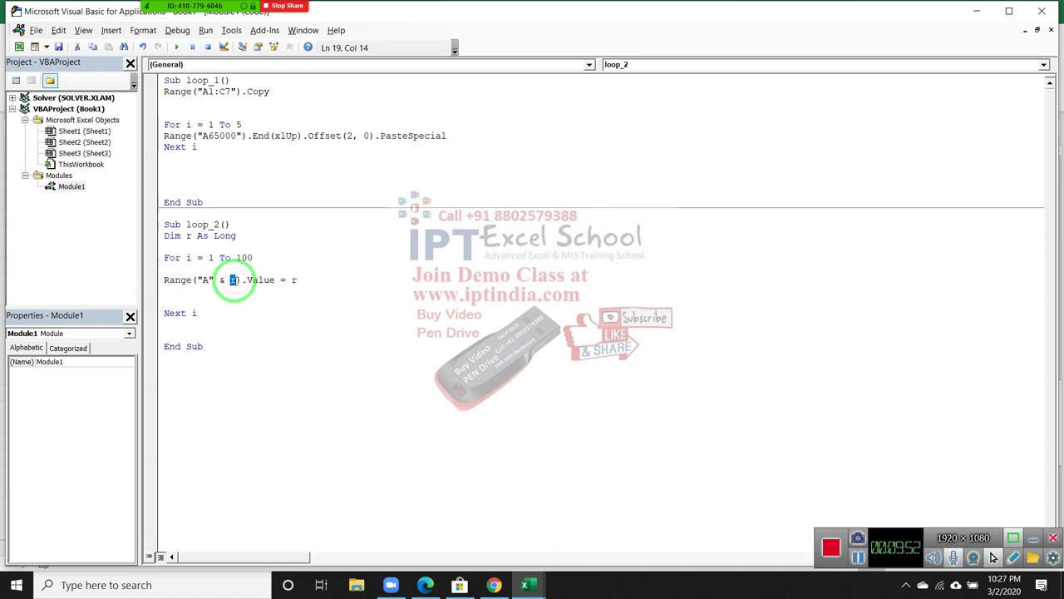
pyautogui.write('i')
pyautogui.doubleClick(294, 279)
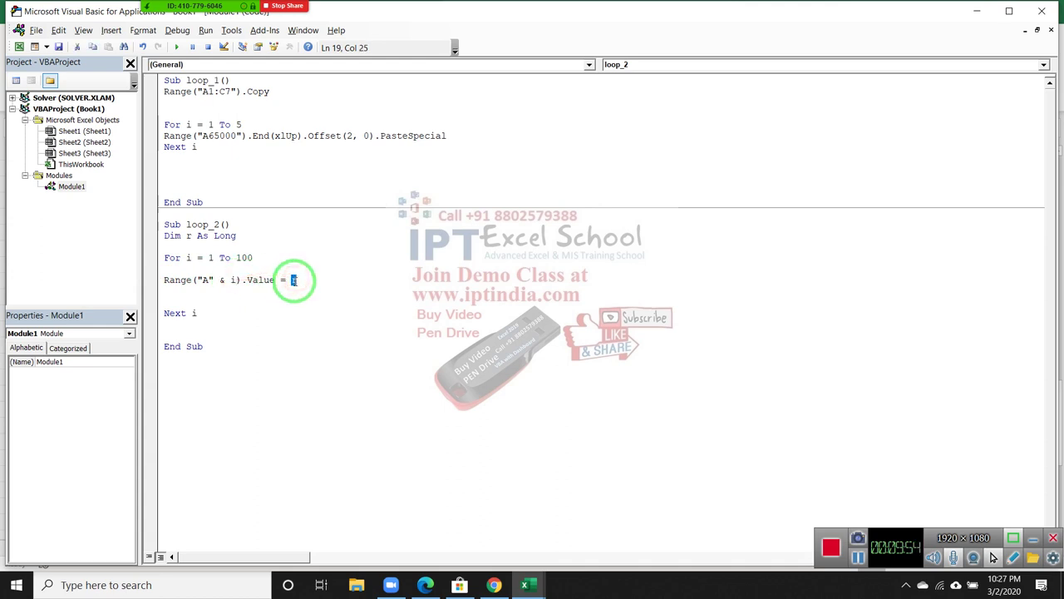
pyautogui.write('i')
pyautogui.click(330, 322)
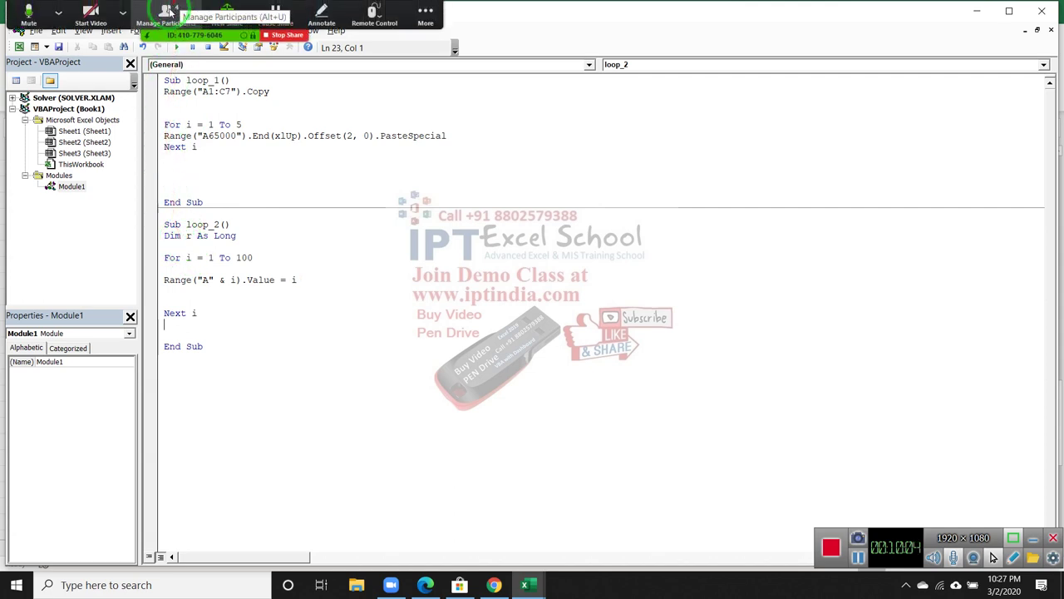
pyautogui.click(182, 3)
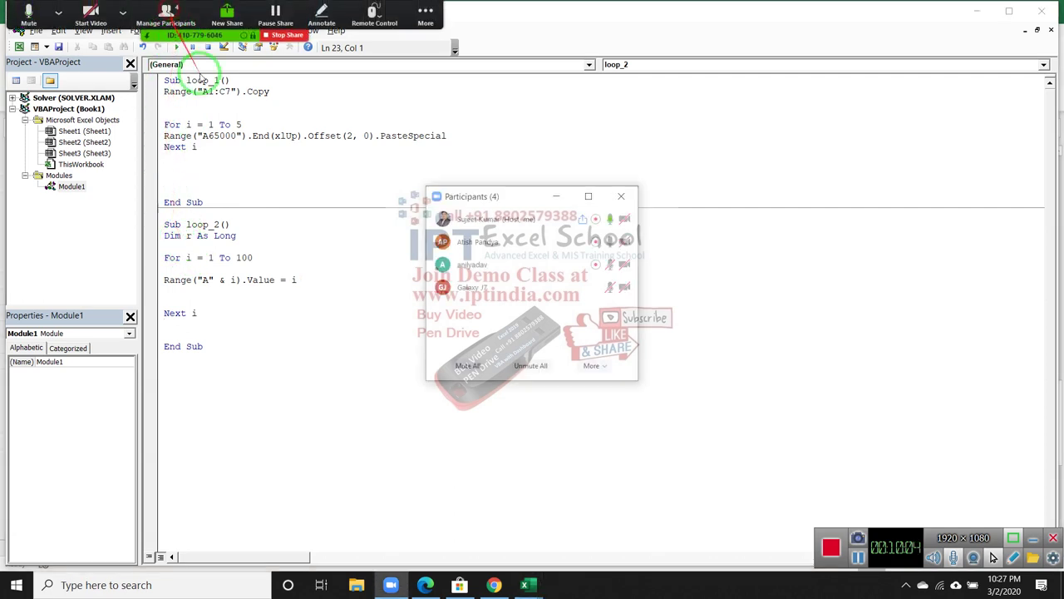
pyautogui.click(624, 197)
pyautogui.click(274, 364)
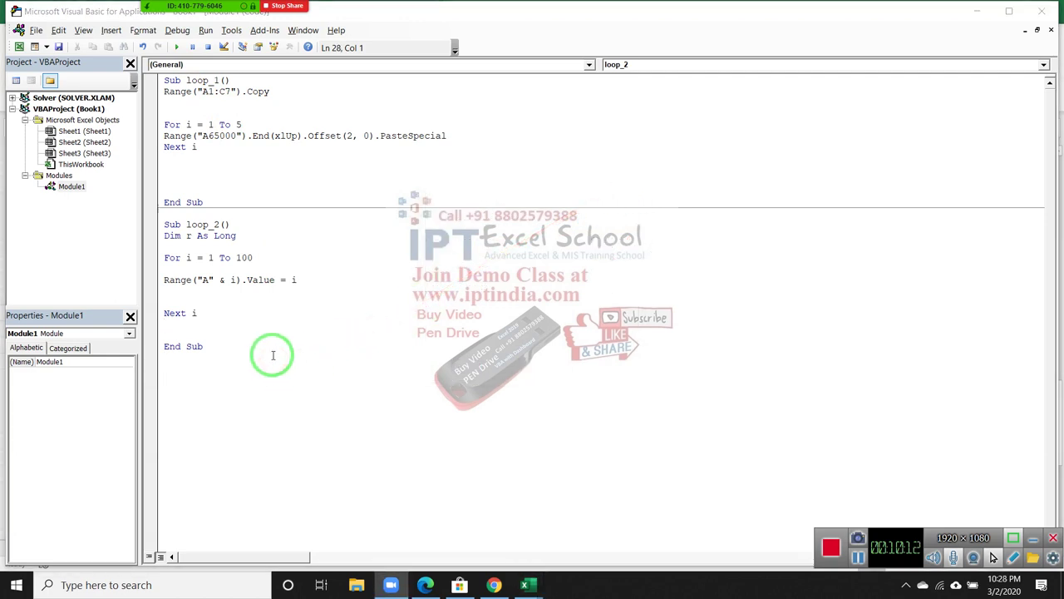
# Back in Excel, clear the existing numbers from column A and return to A1
pyautogui.hotkey('alt', 'Tab')
pyautogui.hotkey('alt', 'Tab')
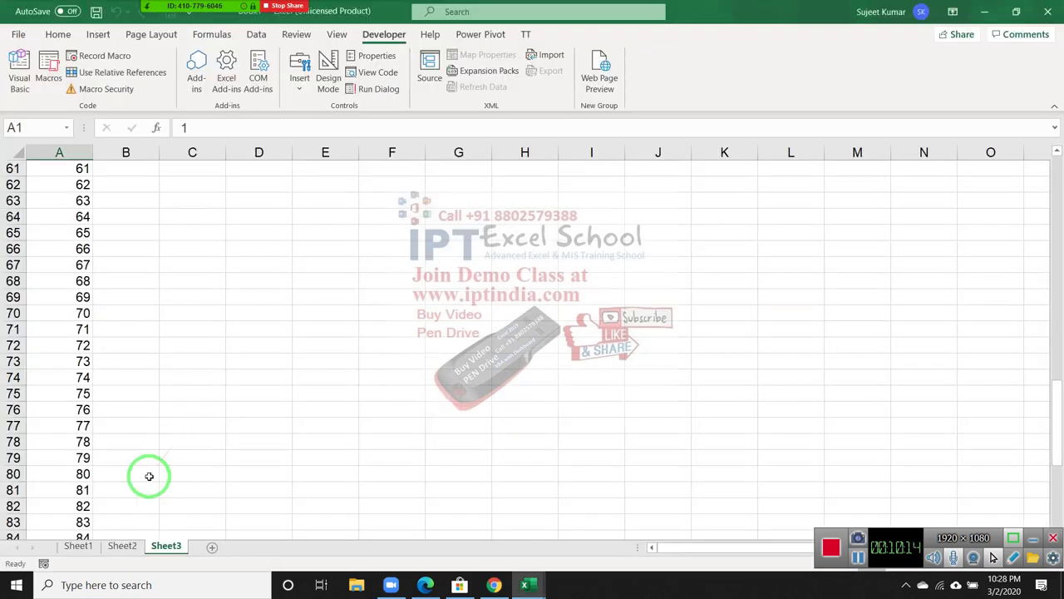
pyautogui.click(66, 201)
pyautogui.press('Delete')
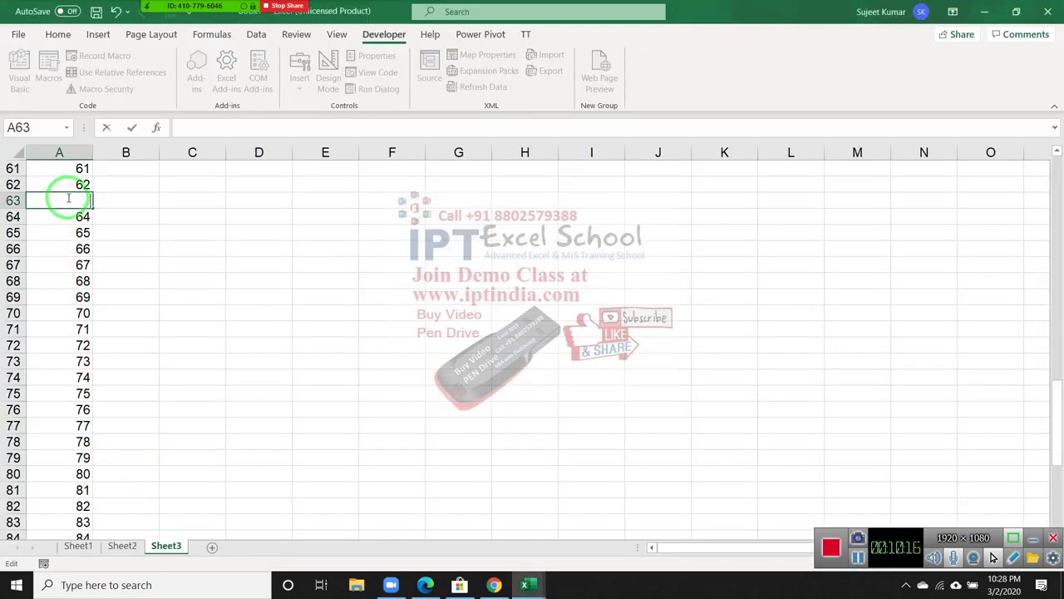
pyautogui.press('Escape')
pyautogui.hotkey('ctrl', 'space')
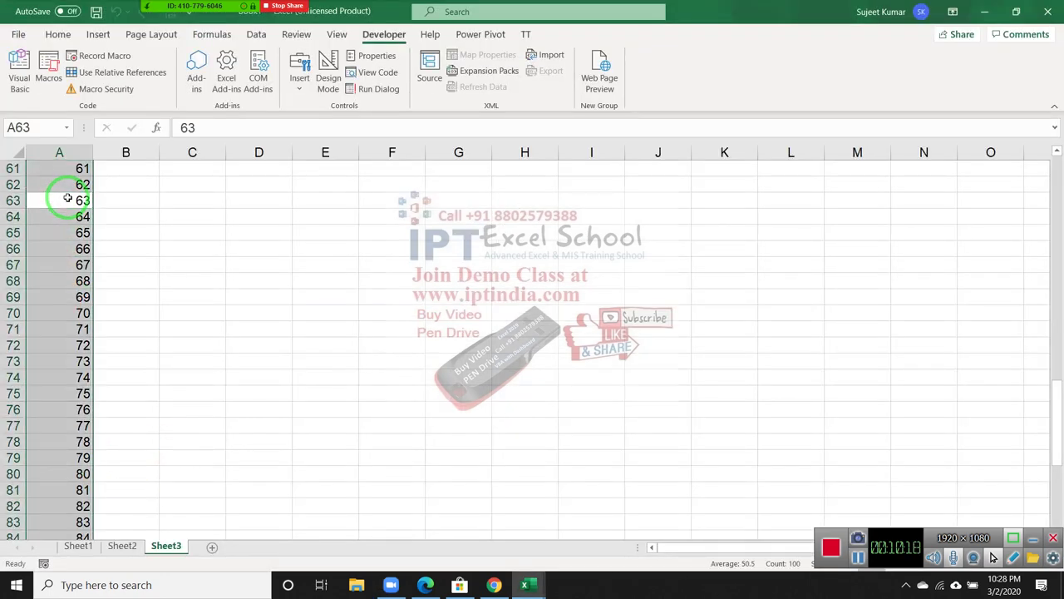
pyautogui.press('Delete')
pyautogui.press('Up')
pyautogui.press('Up')
pyautogui.hotkey('ctrl', 'Home')
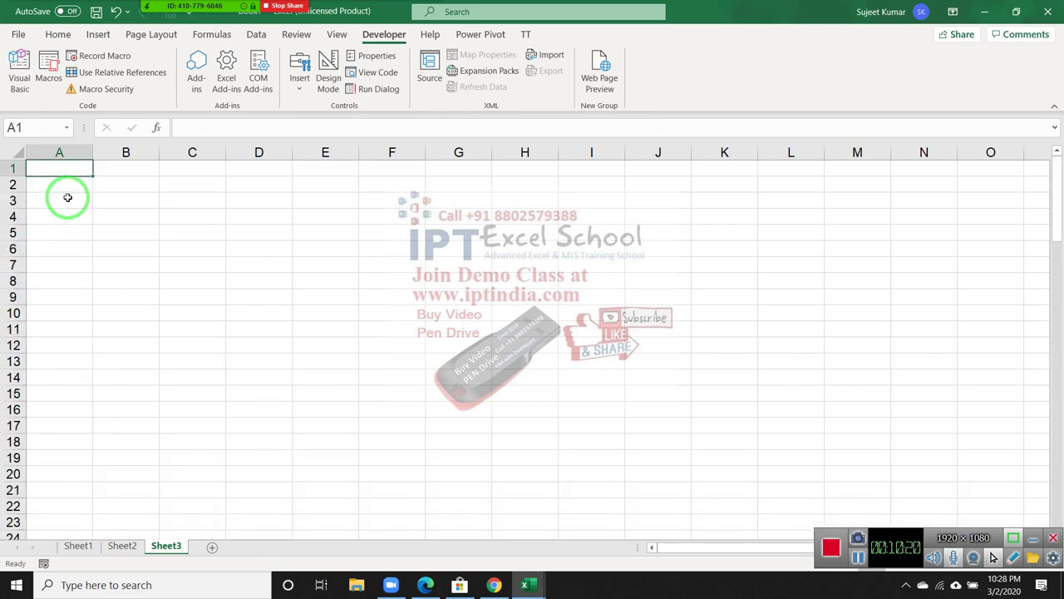
# Enter =RANDBETWEEN(10,90) in cell A1
pyautogui.write('=ra')
pyautogui.press('Down')
pyautogui.press('Down')
pyautogui.press('Down')
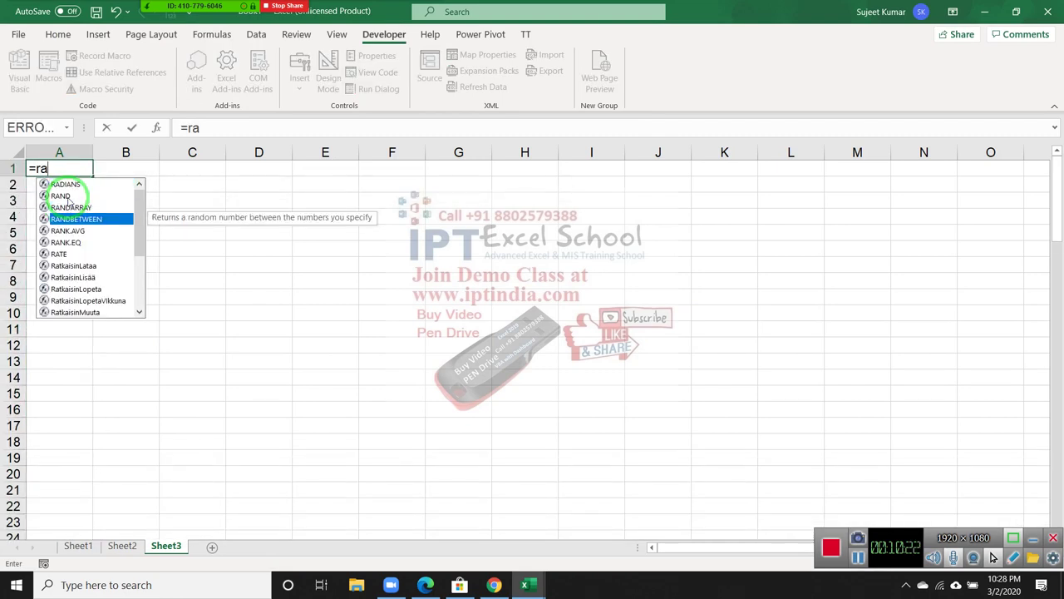
pyautogui.press('Tab')
pyautogui.write('10,90')
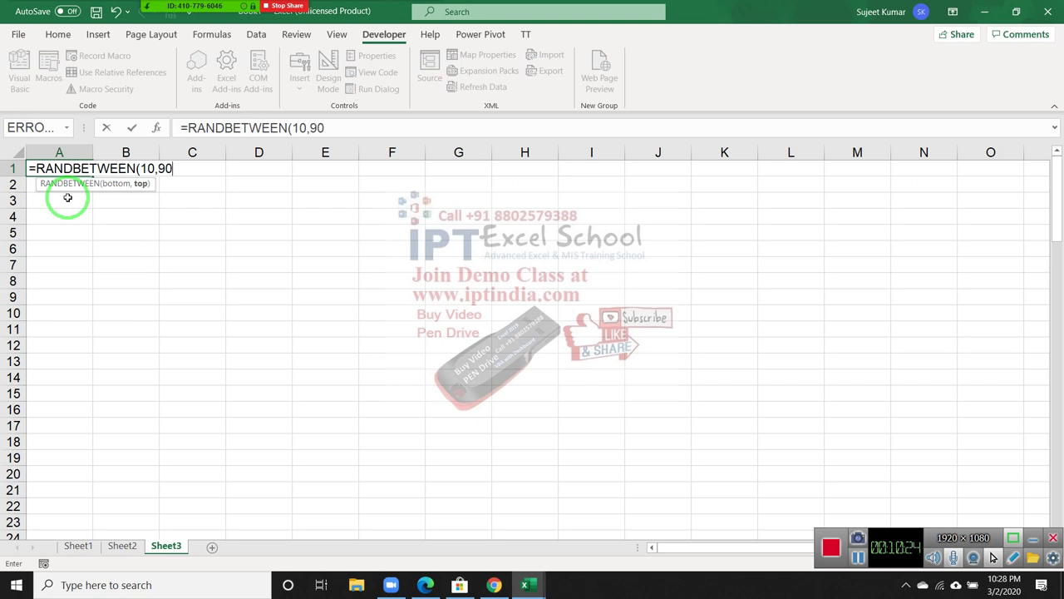
pyautogui.press('Return')
# Fill the RANDBETWEEN formula across A1:G14, copy the grid, and bring up the macro list
pyautogui.press('Up')
pyautogui.hotkey('shift', 'Right')
pyautogui.hotkey('shift', 'Right')
pyautogui.hotkey('shift', 'Right')
pyautogui.hotkey('shift', 'Right')
pyautogui.hotkey('shift', 'Right')
pyautogui.hotkey('shift', 'Right')
pyautogui.hotkey('shift', 'Left')
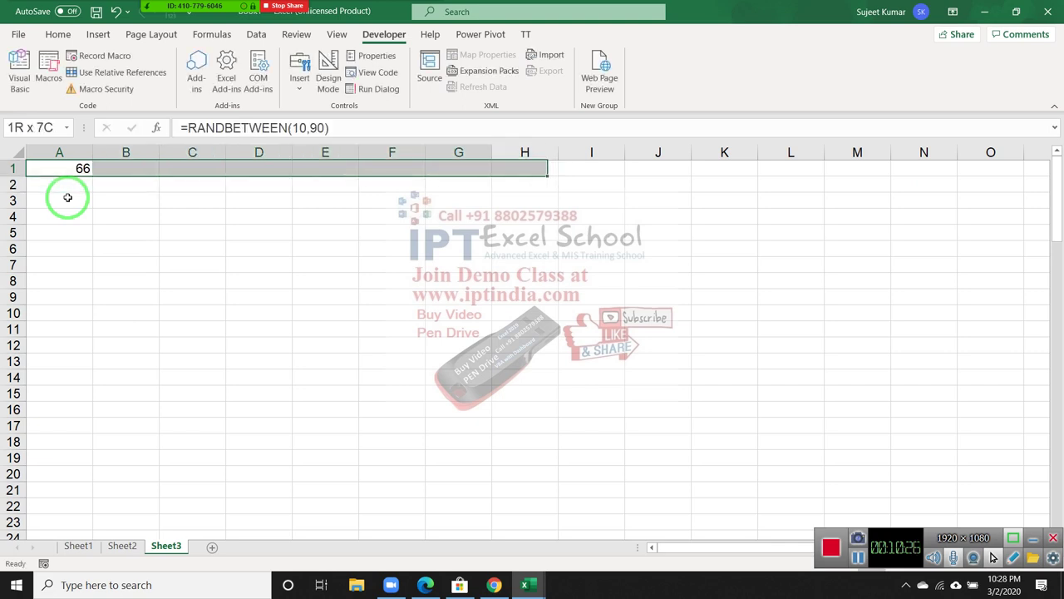
pyautogui.hotkey('shift', 'Left')
pyautogui.hotkey('shift', 'Down')
pyautogui.hotkey('shift', 'Down')
pyautogui.hotkey('shift', 'Down')
pyautogui.hotkey('shift', 'Down')
pyautogui.hotkey('shift', 'Down')
pyautogui.hotkey('shift', 'Down')
pyautogui.hotkey('shift', 'Down')
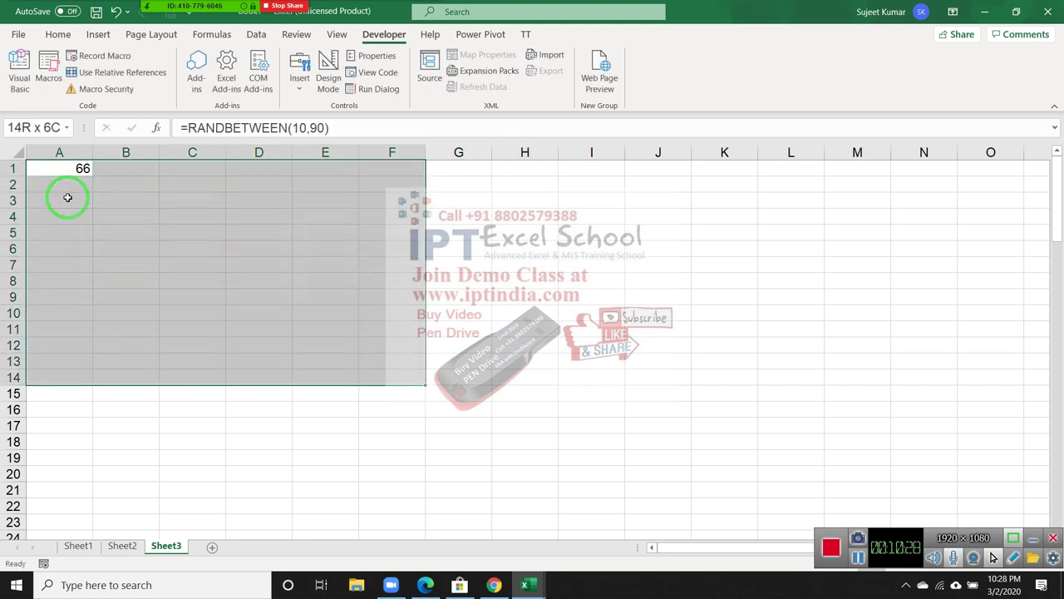
pyautogui.hotkey('shift', 'Right')
pyautogui.hotkey('ctrl', 'r')
pyautogui.hotkey('ctrl', 'd')
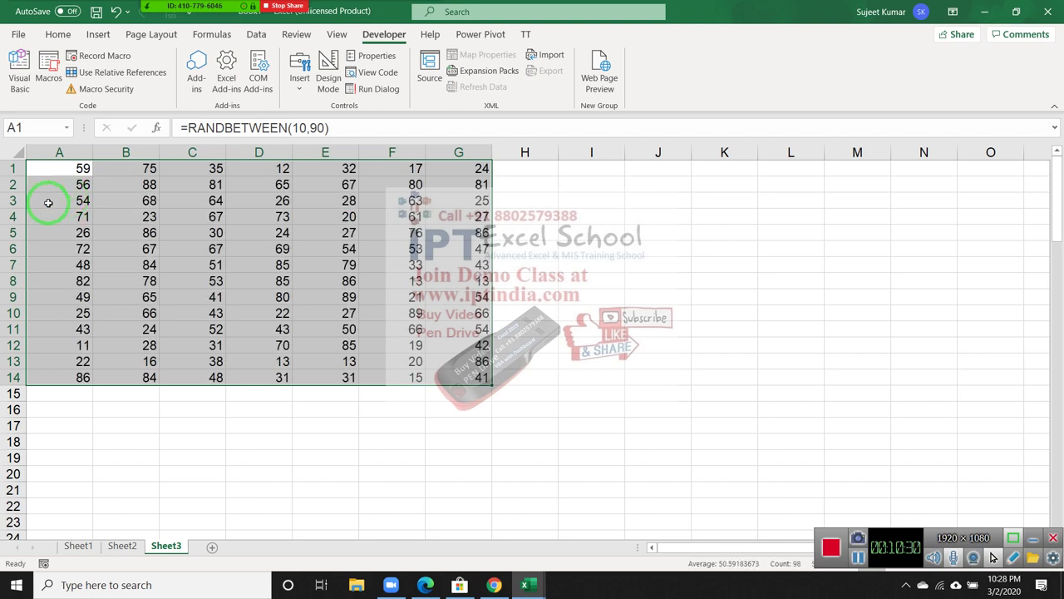
pyautogui.hotkey('ctrl', 'c')
pyautogui.click(58, 34)
pyautogui.hotkey('alt', 'F8')
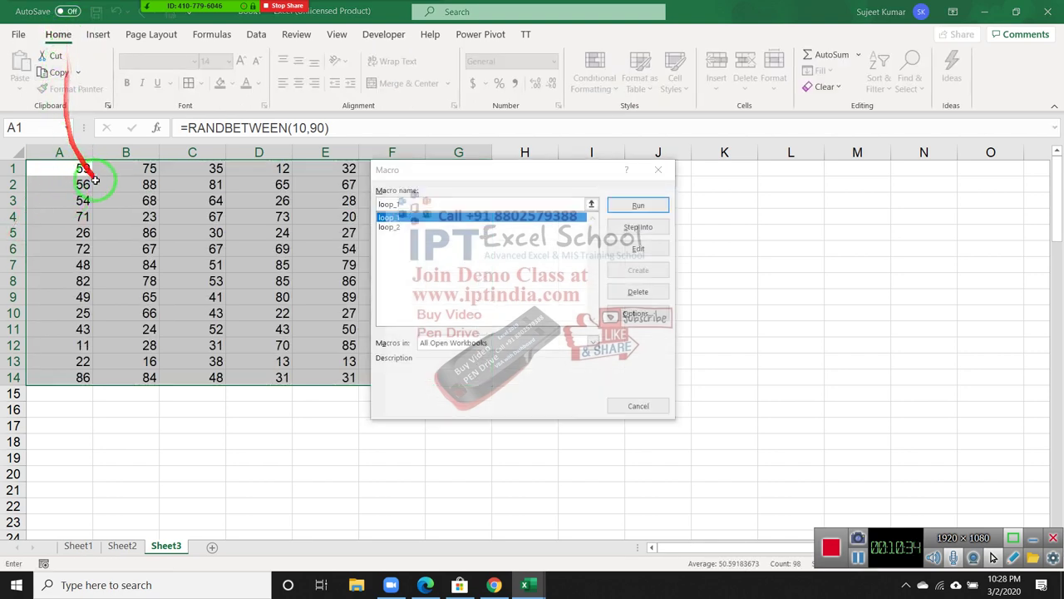
# Dismiss the macro list and paste A1:G14 back over itself as plain values
pyautogui.moveTo(108, 224); pyautogui.dragTo(415, 202)
pyautogui.click(657, 170)
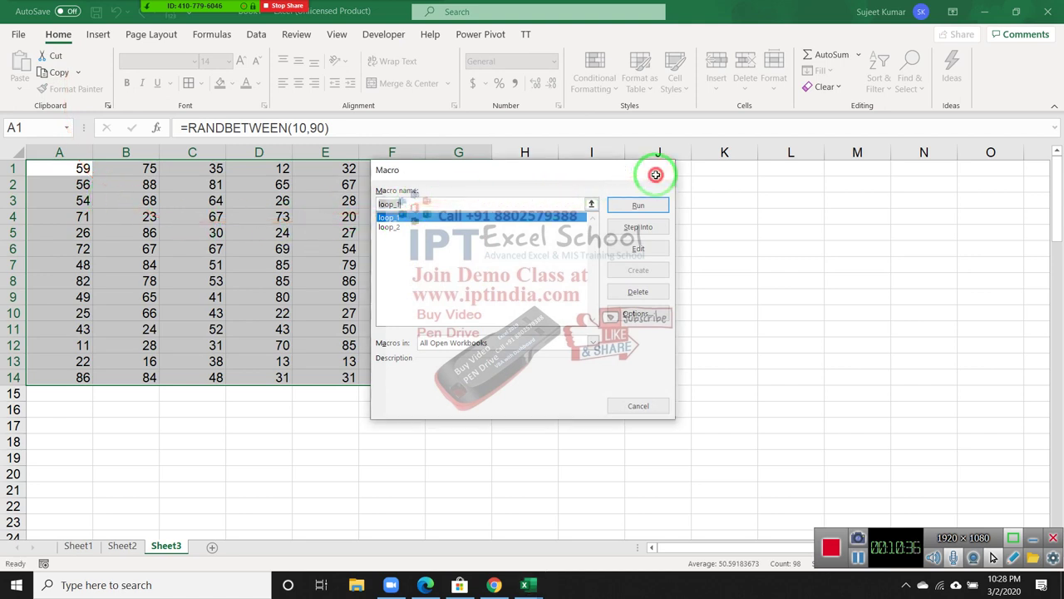
pyautogui.hotkey('ctrl', 'c')
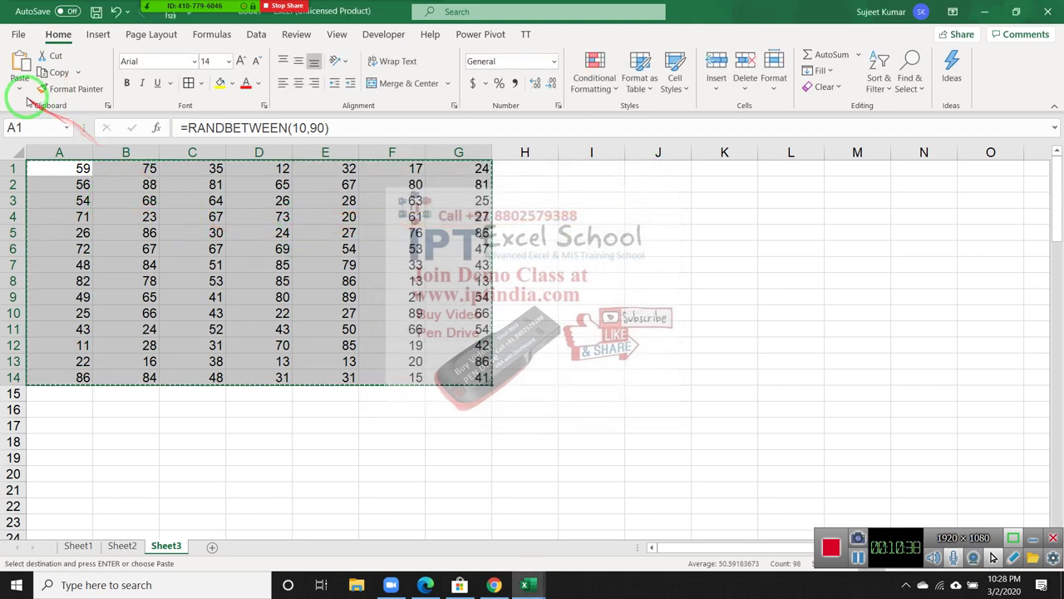
pyautogui.click(20, 87)
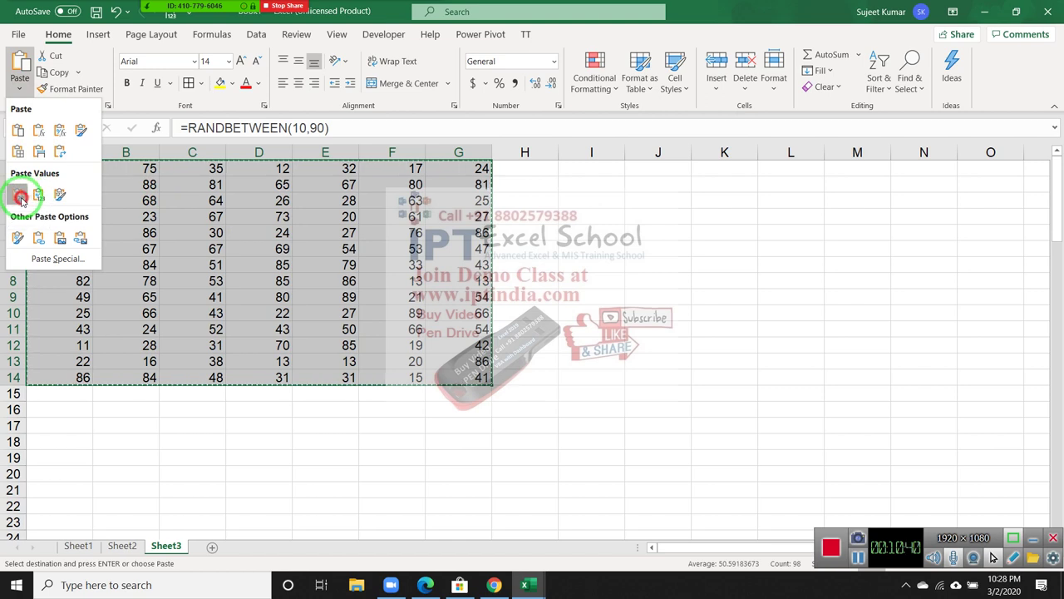
pyautogui.click(18, 194)
# Confirm B4 holds a fixed number, look over the grid and column J, then return to the VBA editor
pyautogui.doubleClick(134, 216)
pyautogui.press('Escape')
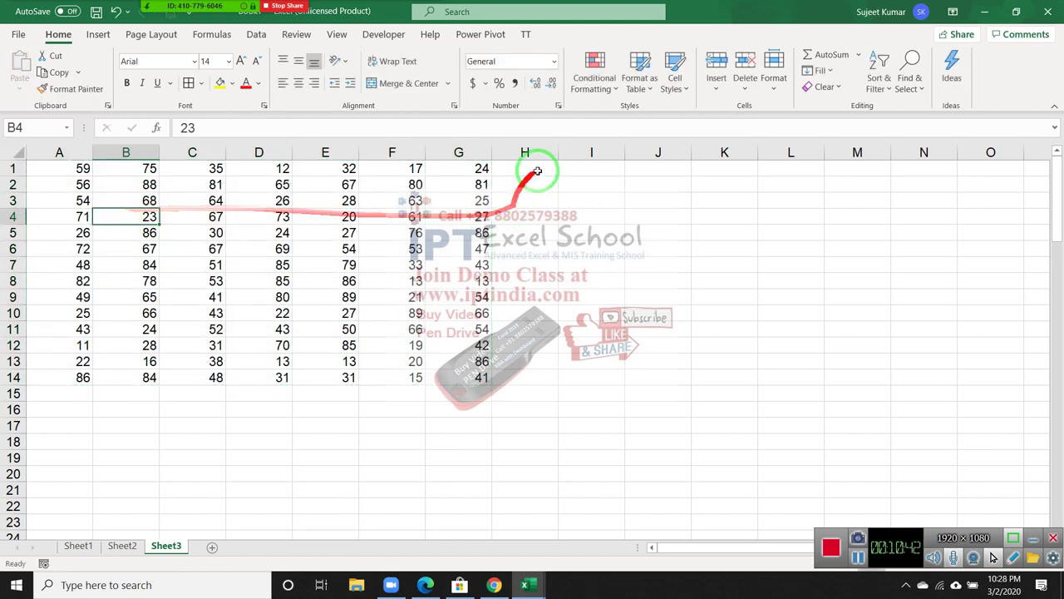
pyautogui.moveTo(657, 172); pyautogui.dragTo(669, 362)
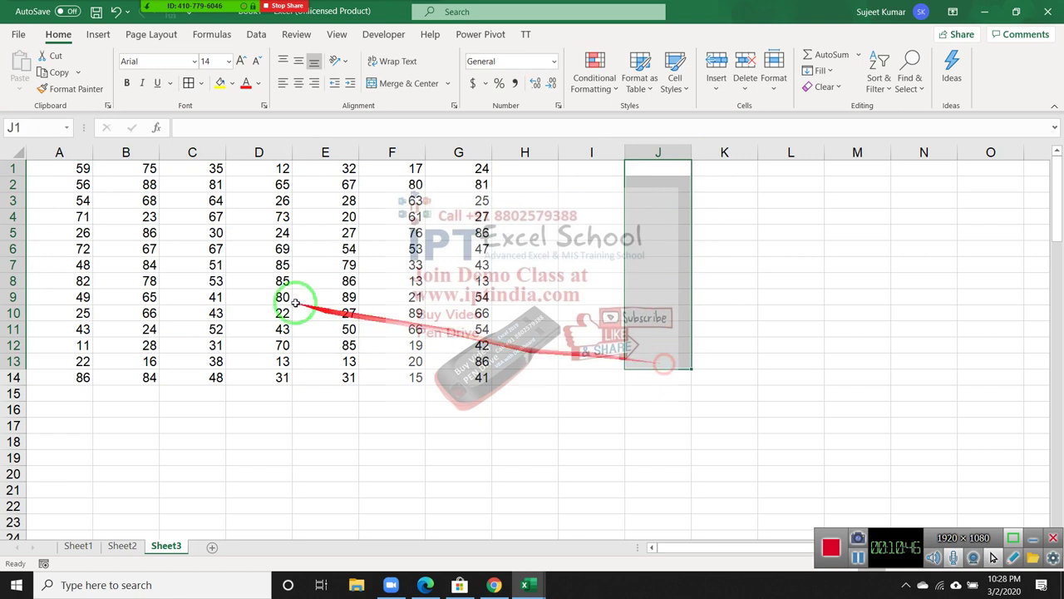
pyautogui.moveTo(71, 166)
pyautogui.mouseDown()
pyautogui.moveTo(356, 356)
pyautogui.moveTo(451, 388)
pyautogui.moveTo(449, 374)
pyautogui.mouseUp()
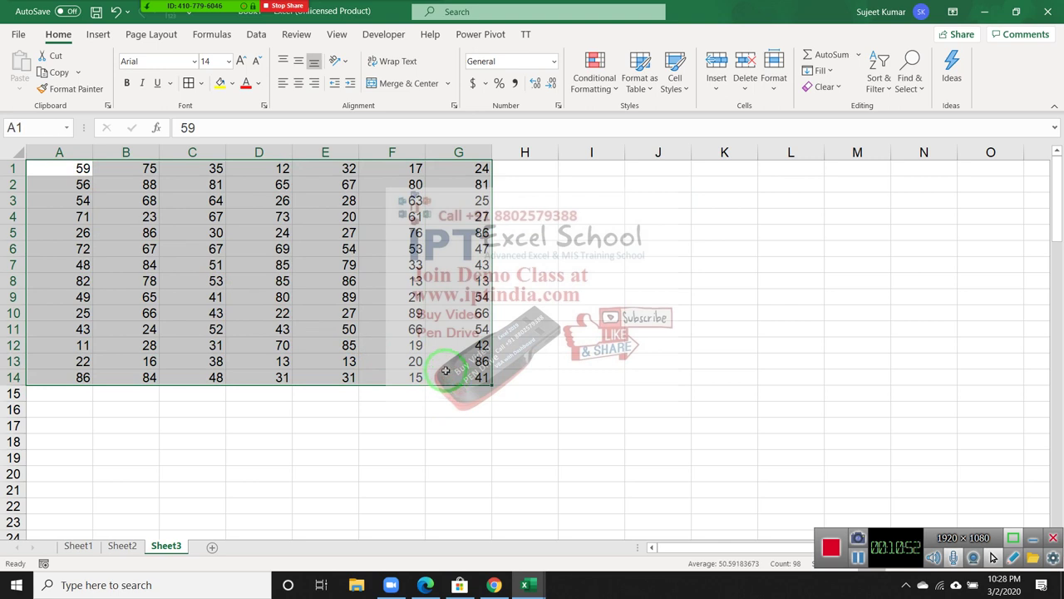
pyautogui.click(50, 164)
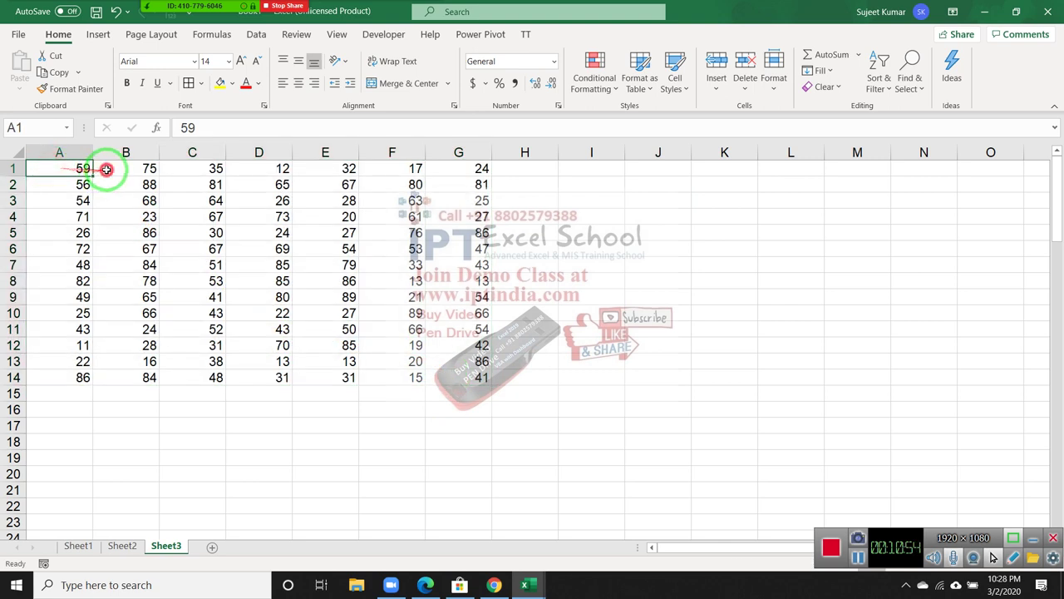
pyautogui.click(119, 170)
pyautogui.click(66, 165)
pyautogui.moveTo(66, 164)
pyautogui.mouseDown()
pyautogui.moveTo(67, 180)
pyautogui.moveTo(64, 166)
pyautogui.moveTo(442, 163)
pyautogui.moveTo(52, 166)
pyautogui.moveTo(75, 369)
pyautogui.mouseUp()
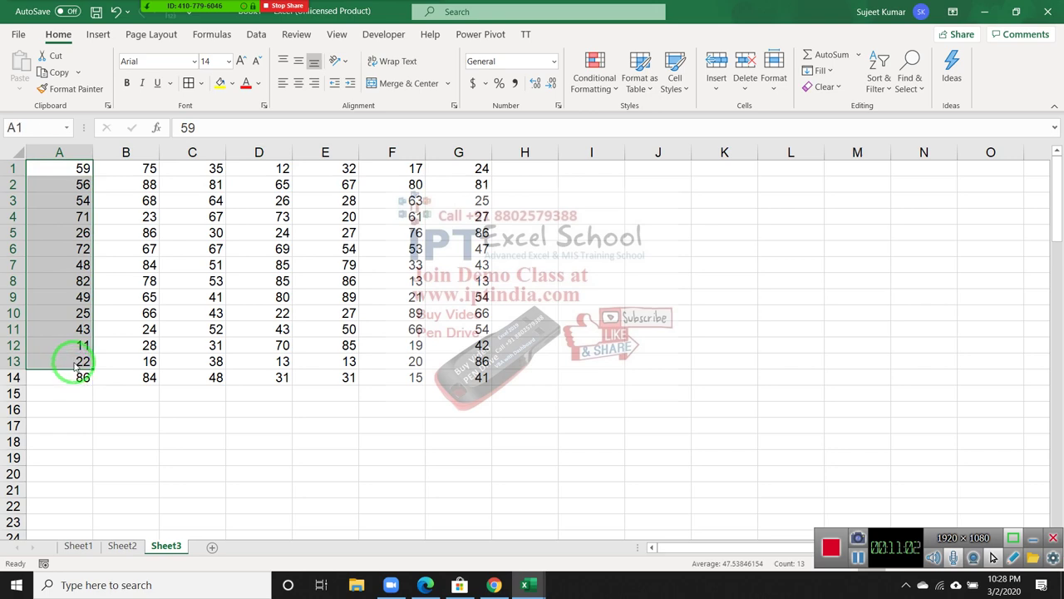
pyautogui.hotkey('alt', 'Tab')
pyautogui.press('Tab')
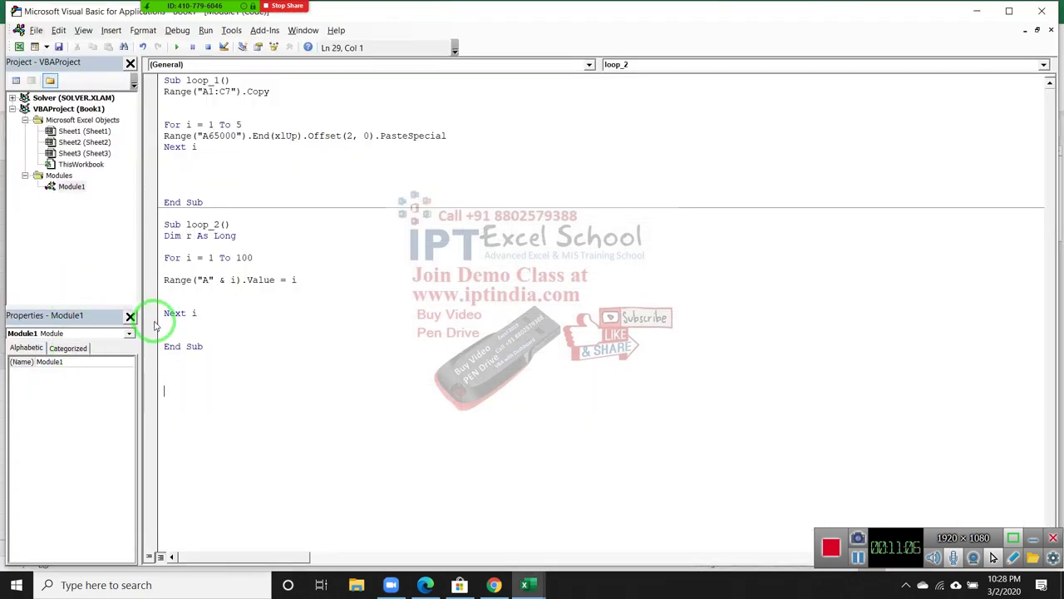
# Start Sub loop_3 with an outer For i = 1 To 14 loop matching the grid's 14 rows
pyautogui.write('sub ')
pyautogui.write('3')
pyautogui.write('()')
pyautogui.press('Return')
pyautogui.press('Return')
pyautogui.press('Return')
pyautogui.press('Return')
pyautogui.press('Return')
pyautogui.write('for i =')
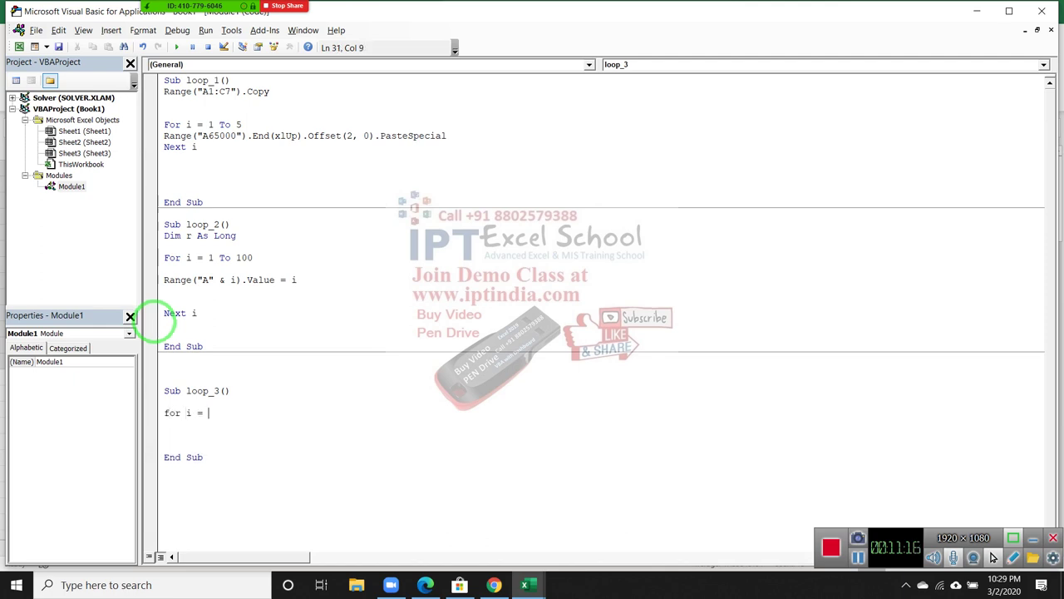
pyautogui.write('1')
pyautogui.write('o')
pyautogui.hotkey('alt', 'Tab')
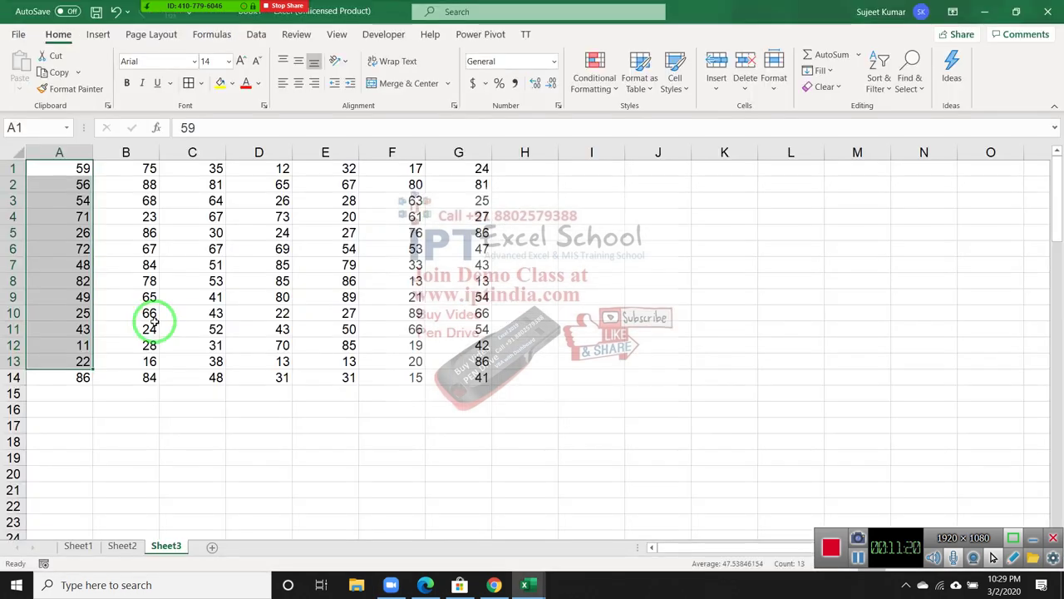
pyautogui.hotkey('ctrl', 'Down')
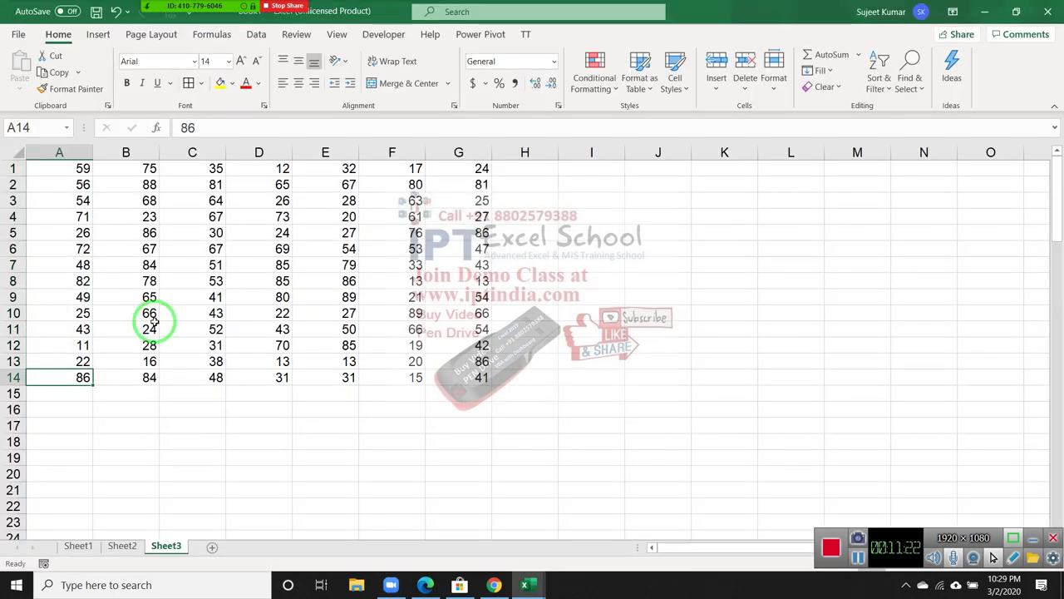
pyautogui.hotkey('alt', 'Tab')
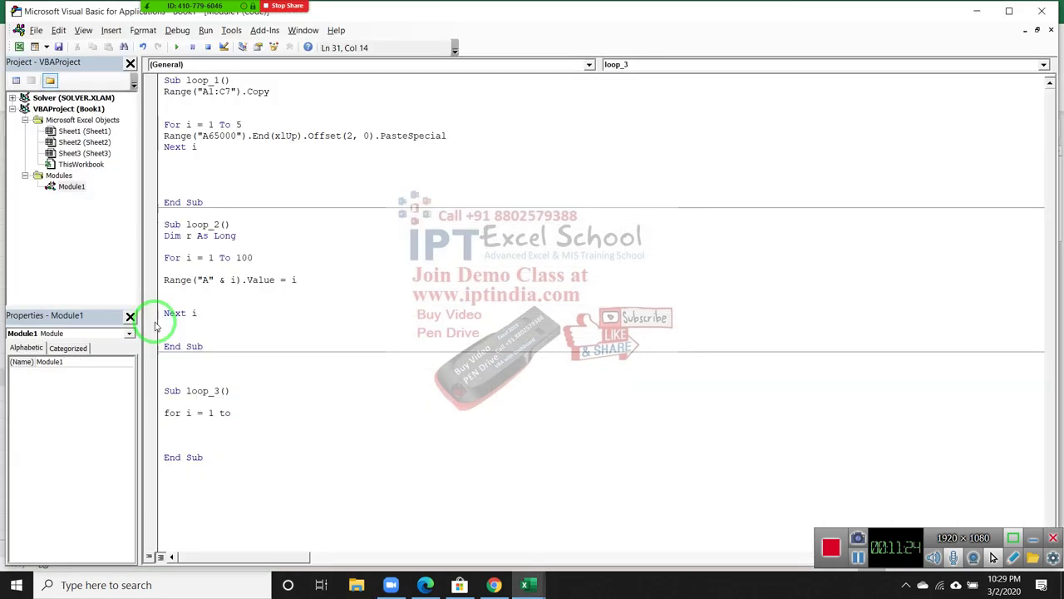
pyautogui.write('4')
pyautogui.press('Return')
pyautogui.press('Return')
pyautogui.press('Return')
pyautogui.write('for j = 1 t')
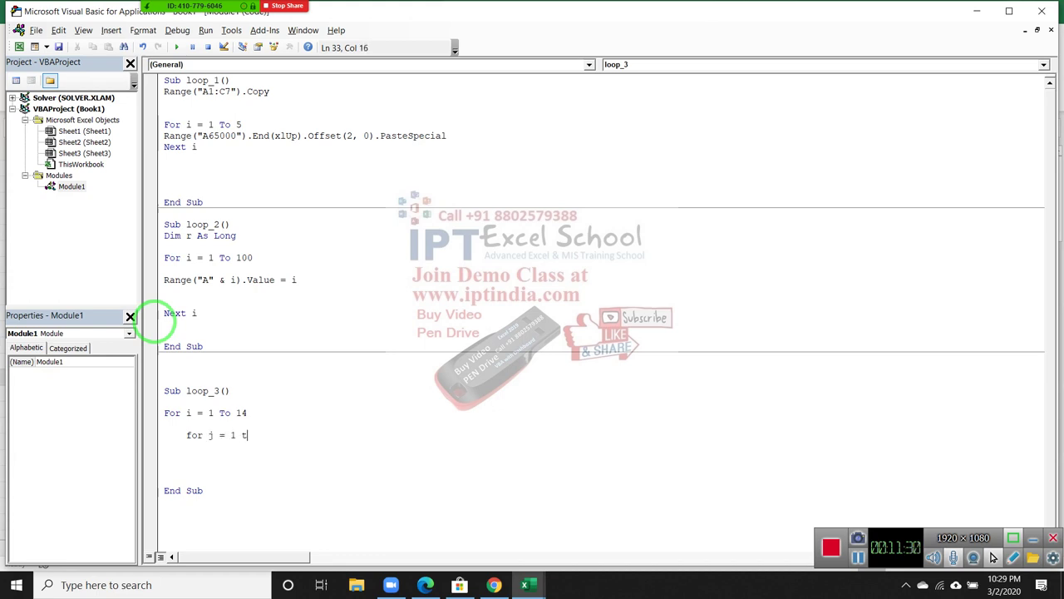
# Add the inner For j = 1 To 7 loop for the grid's seven columns, with Next j and Next i
pyautogui.write('o')
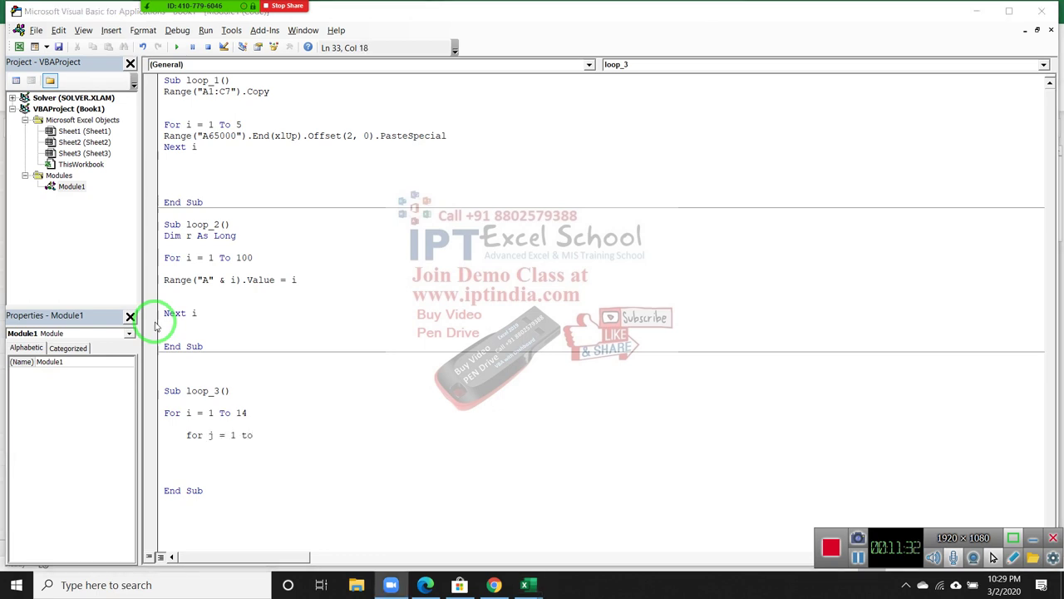
pyautogui.hotkey('alt', 'Tab')
pyautogui.press('Up')
pyautogui.hotkey('ctrl', 'Home')
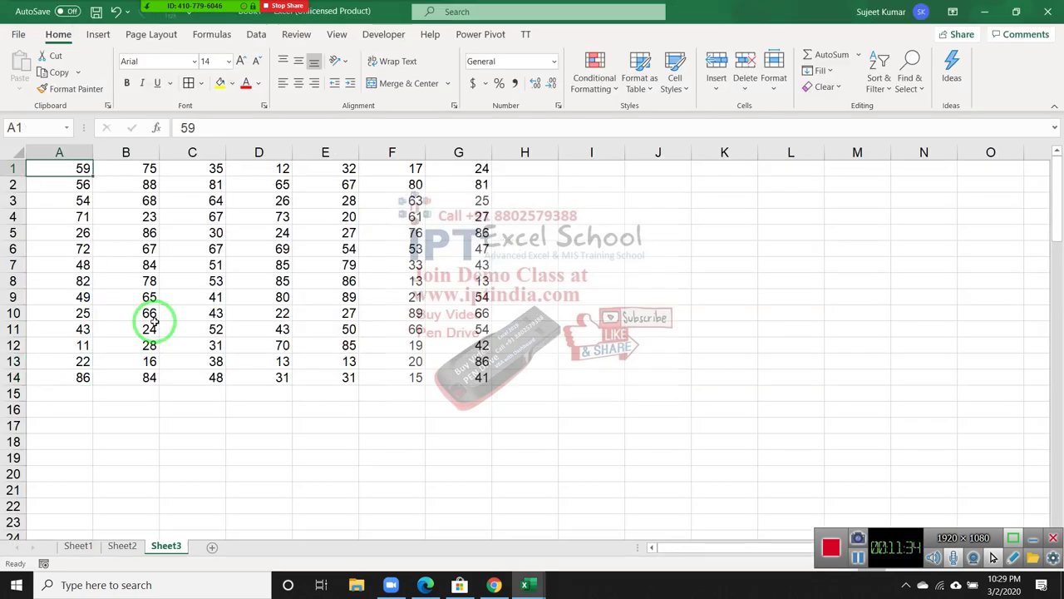
pyautogui.hotkey('ctrl', 'shift', 'Right')
pyautogui.press('Down')
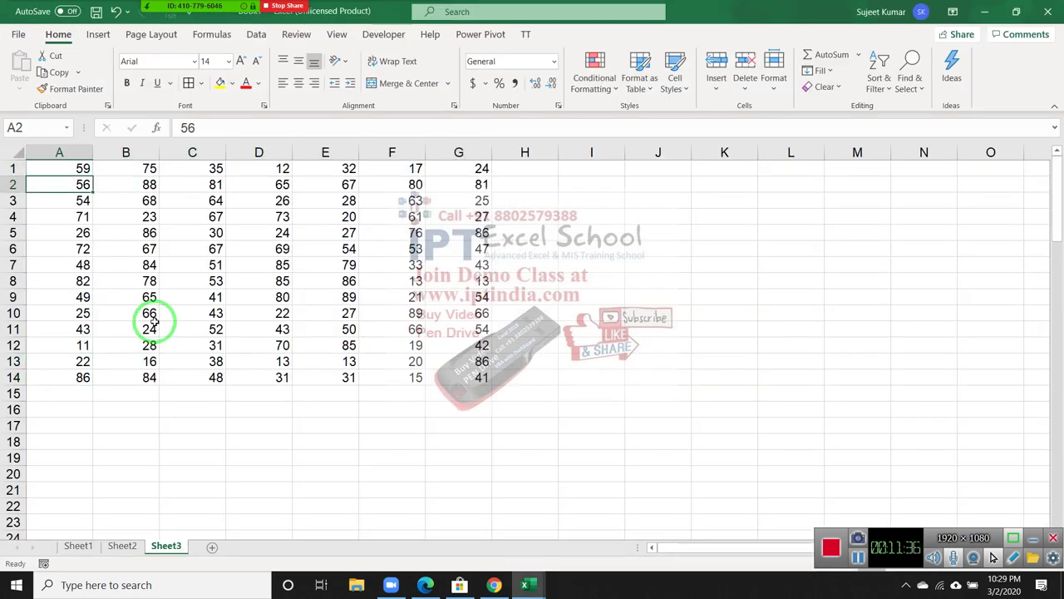
pyautogui.hotkey('alt', 'Tab')
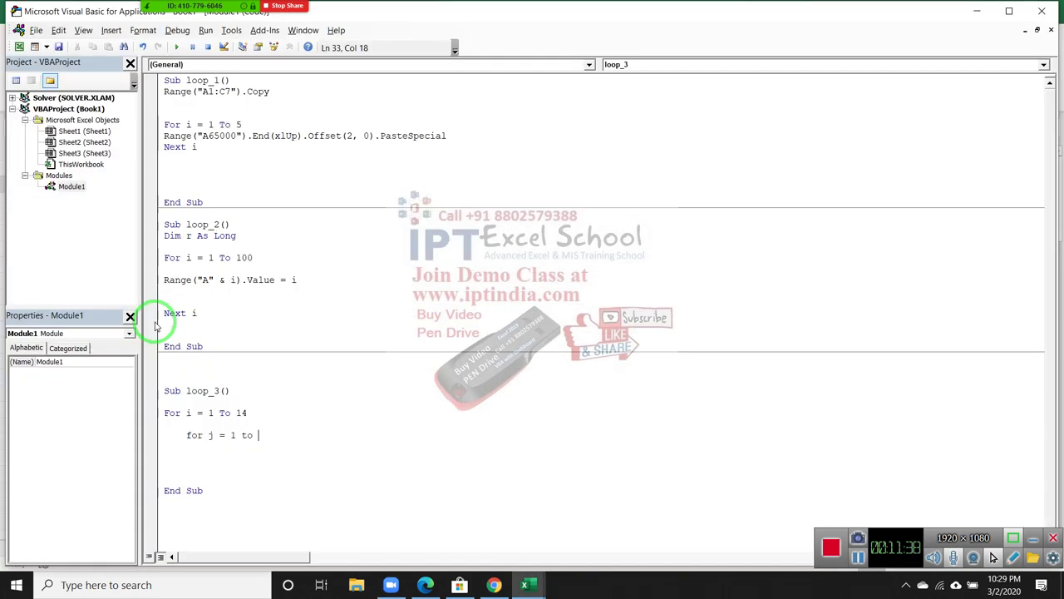
pyautogui.write('7')
pyautogui.press('Return')
pyautogui.press('Return')
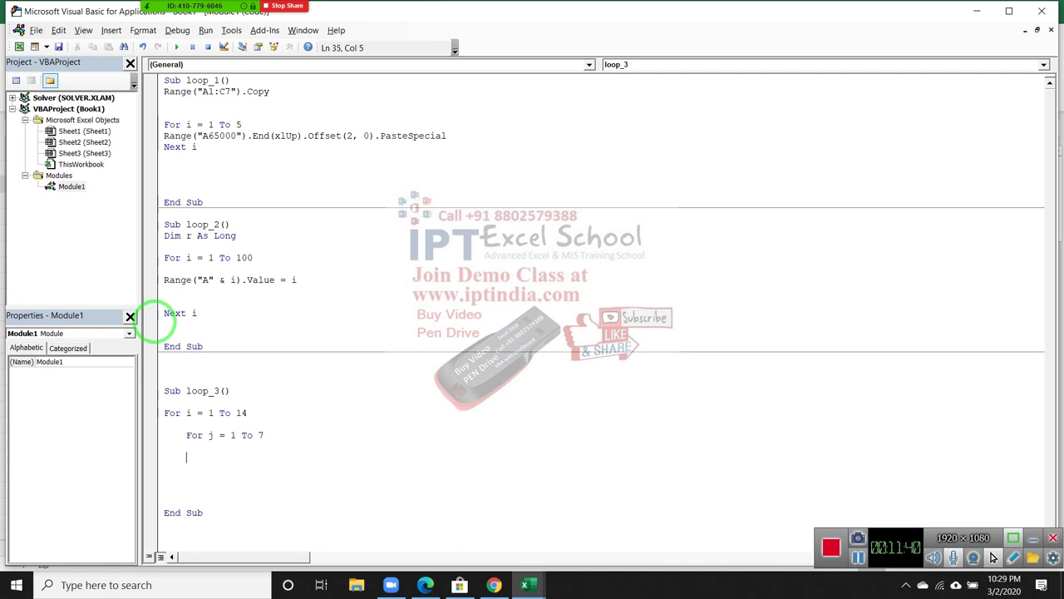
pyautogui.write('next j')
pyautogui.press('Return')
pyautogui.press('Return')
pyautogui.write('Next i')
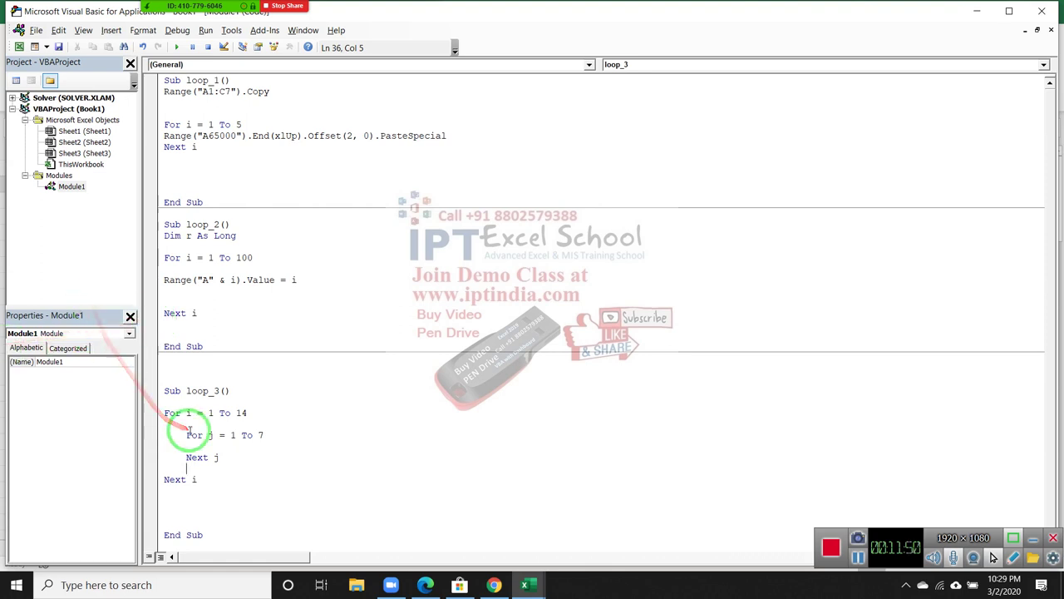
# Review the nested loop lines and place the cursor at the end of the inner loop header
pyautogui.moveTo(202, 412); pyautogui.dragTo(226, 412)
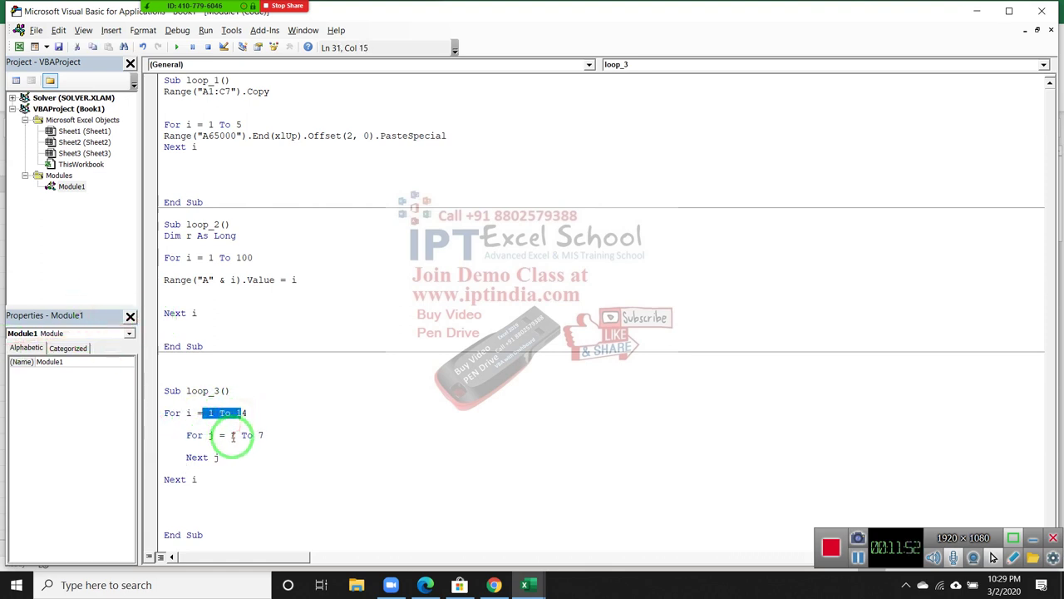
pyautogui.click(231, 435)
pyautogui.doubleClick(184, 412)
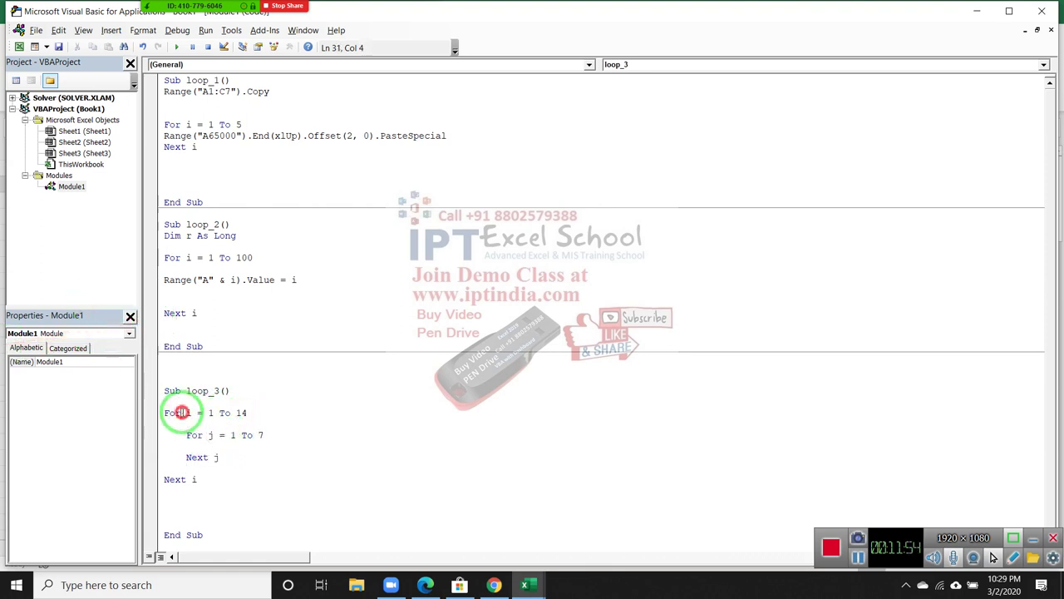
pyautogui.moveTo(186, 434); pyautogui.dragTo(238, 452)
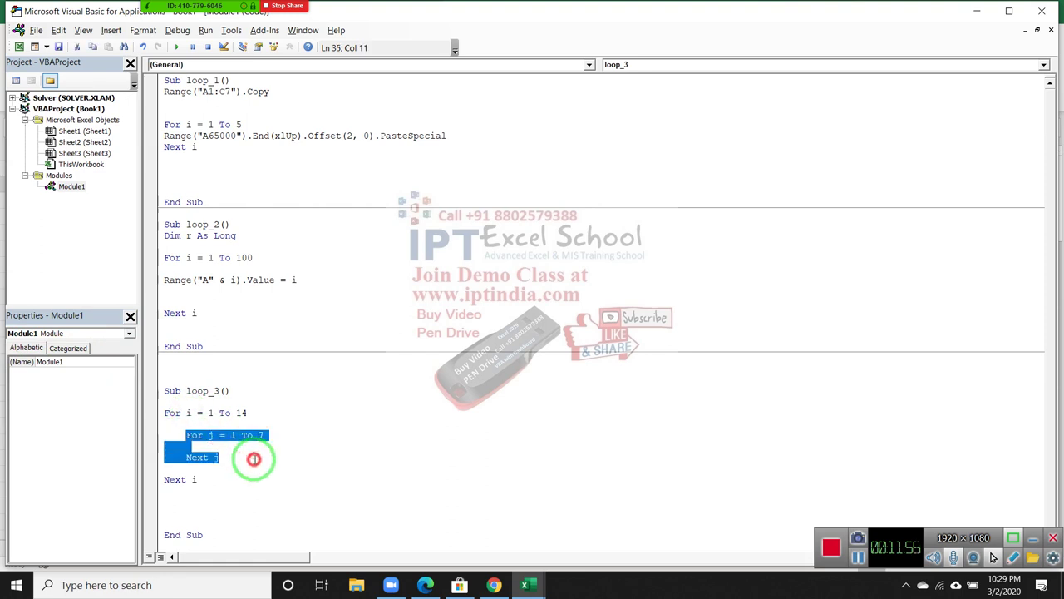
pyautogui.click(225, 448)
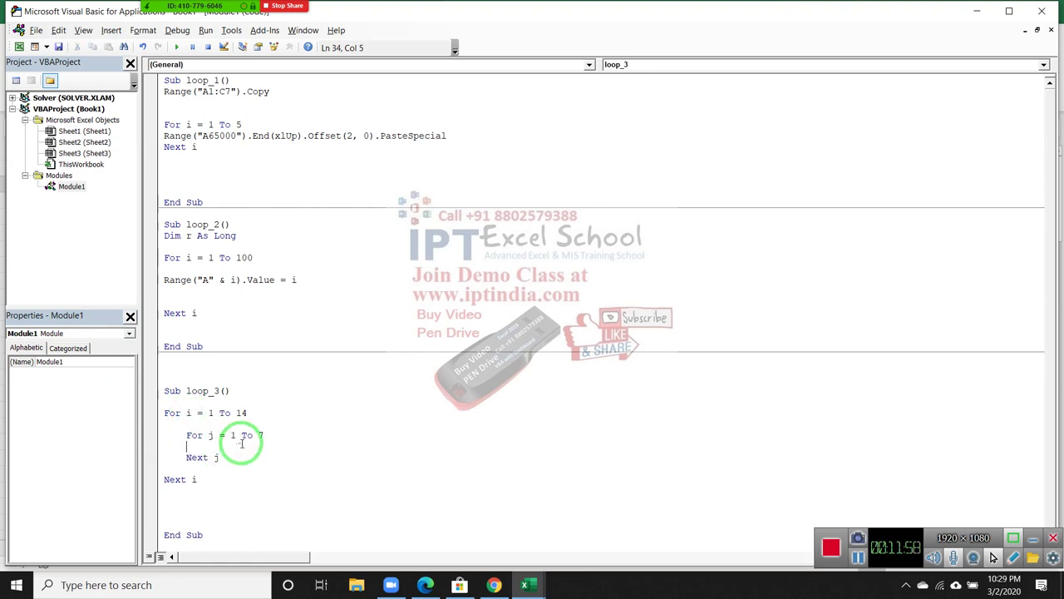
pyautogui.click(262, 434)
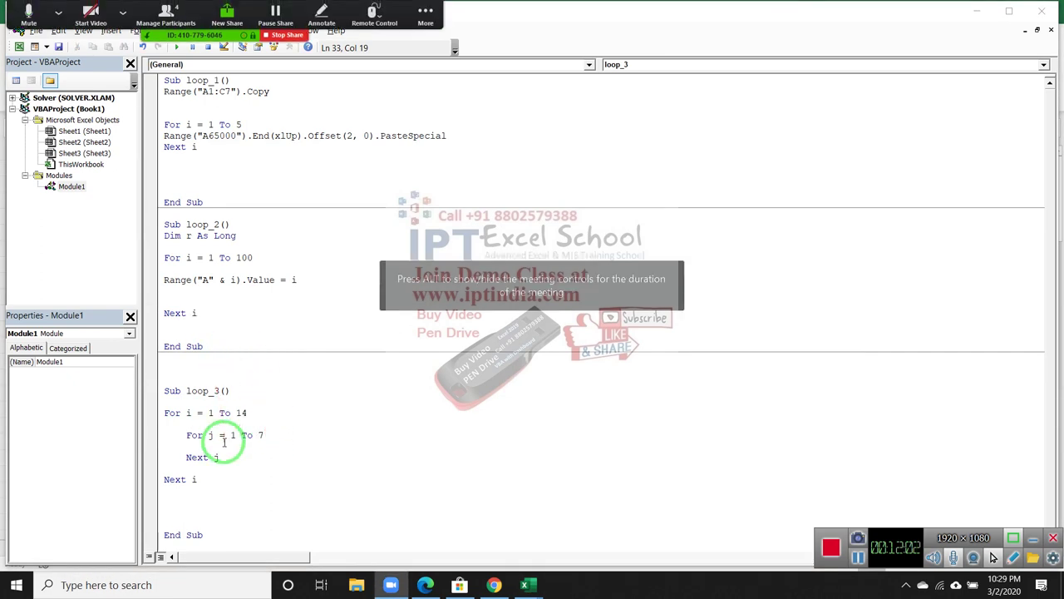
# Inside the j loop, add the condition If Cells(i, j).Value > 50 Then
pyautogui.click(223, 443)
pyautogui.press('Return')
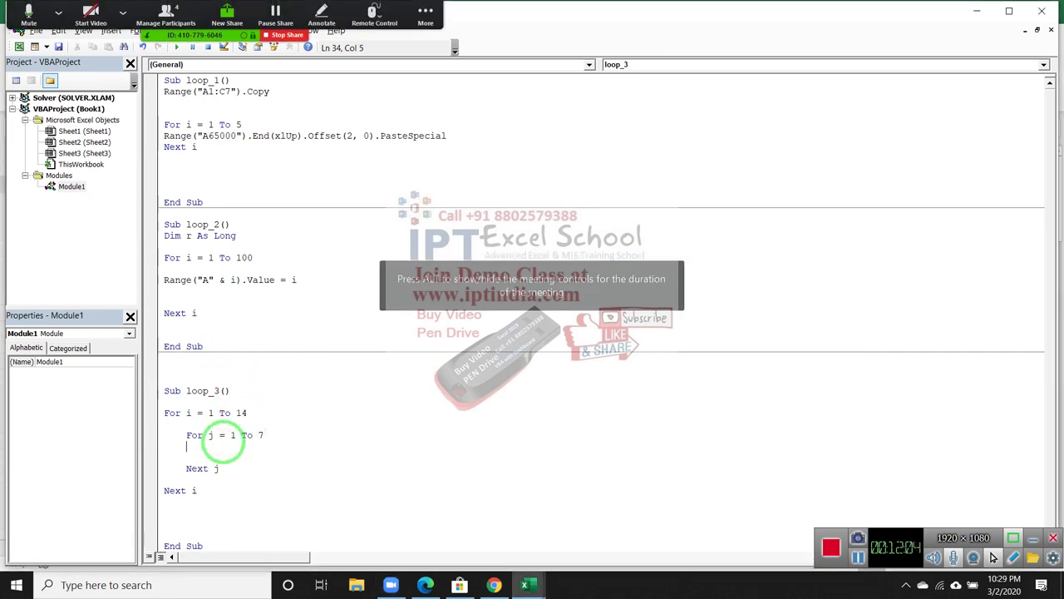
pyautogui.write('cell')
pyautogui.write('s')
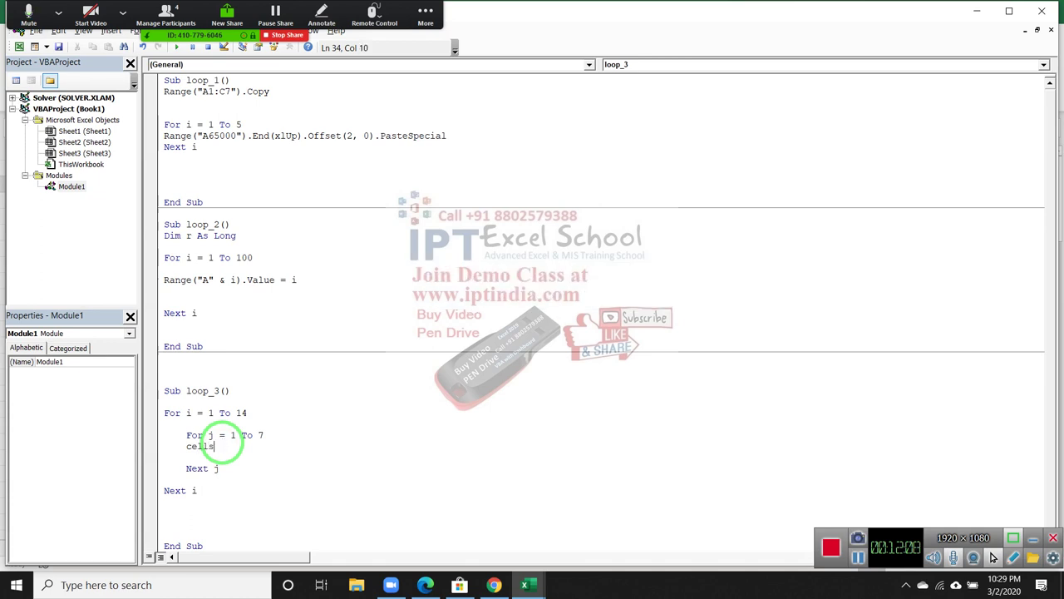
pyautogui.write('(i,j')
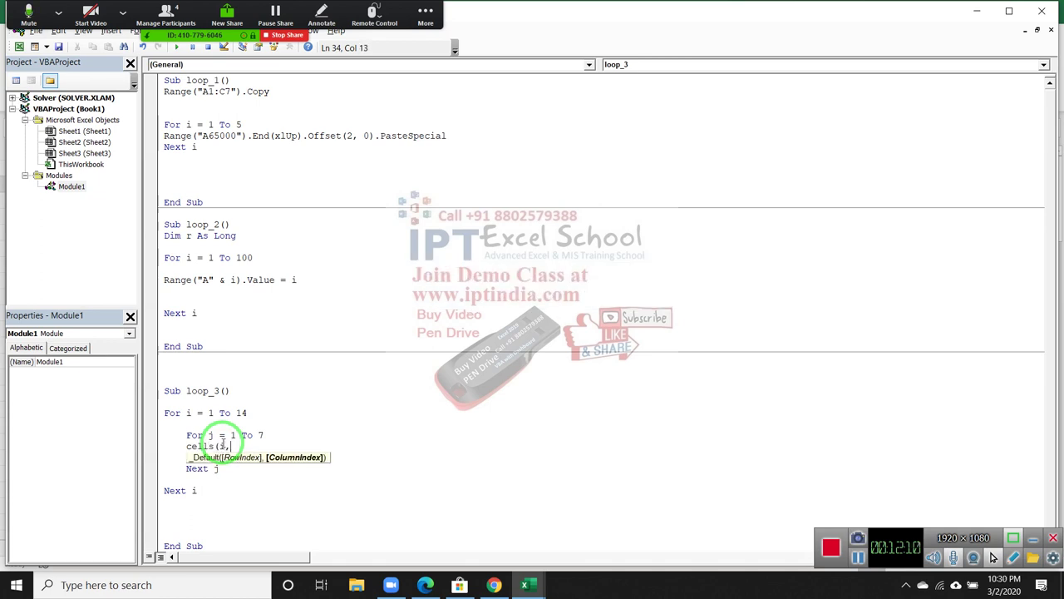
pyautogui.write(').value =')
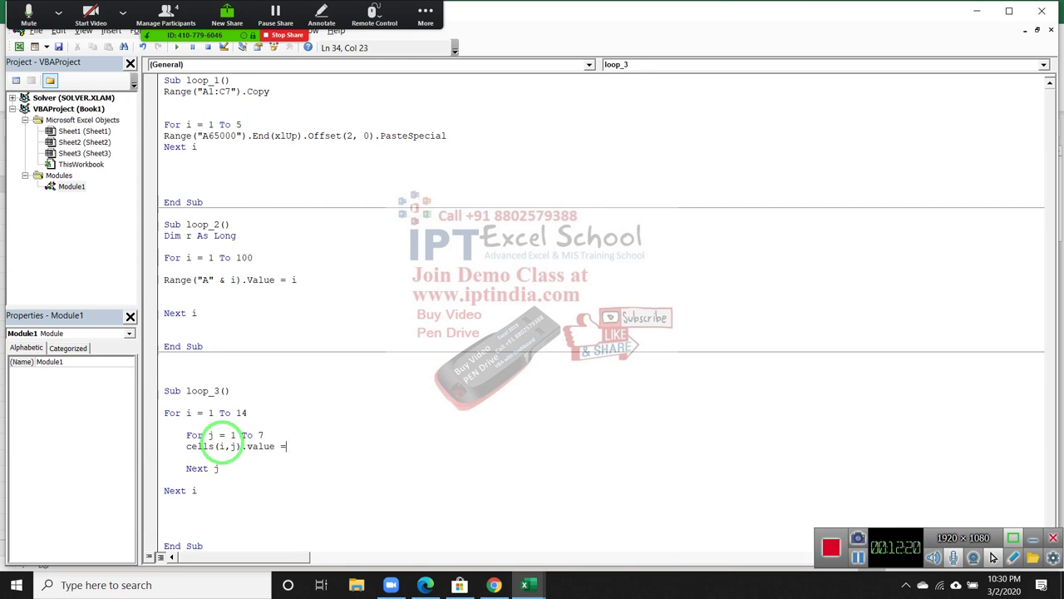
pyautogui.write('>5')
pyautogui.write('if')
pyautogui.click(318, 443)
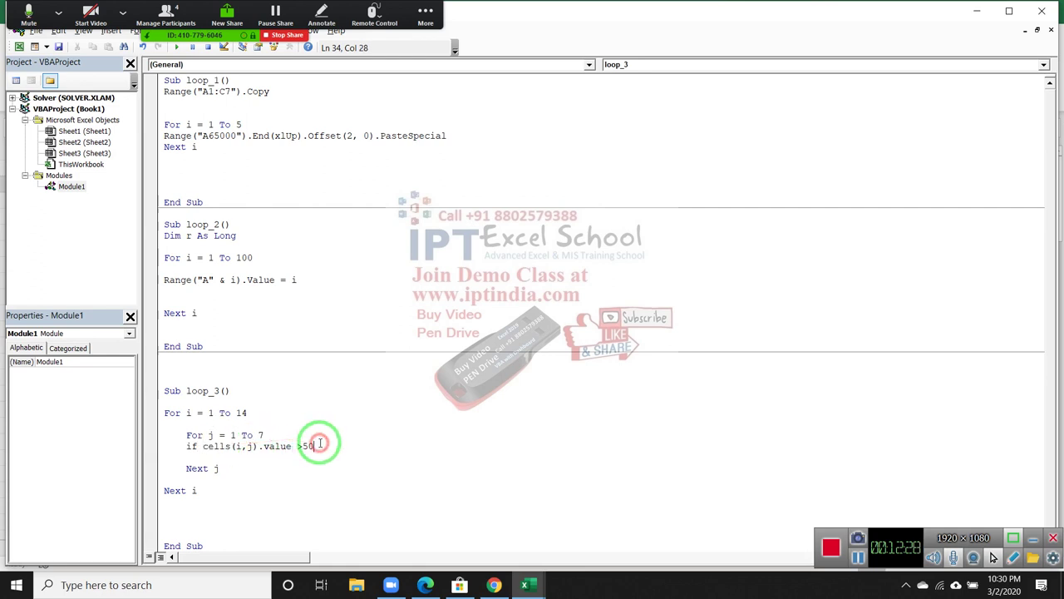
pyautogui.write(' then')
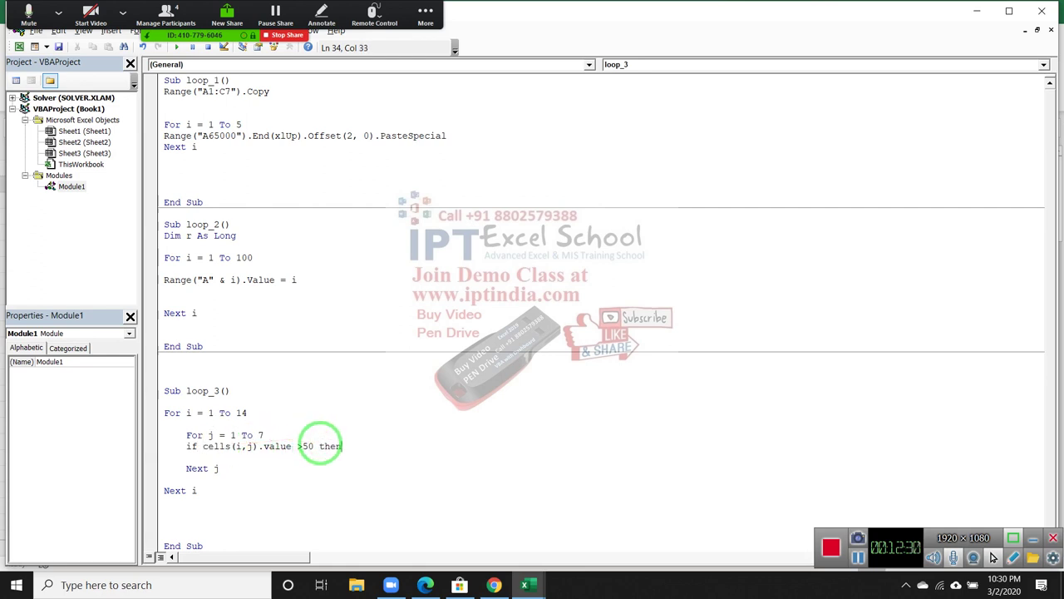
pyautogui.press('Return')
# Add Range("J65000").End(xlUp).Offset(1, 0).Value = Cells(i, j) and close with End If
pyautogui.write('ng')
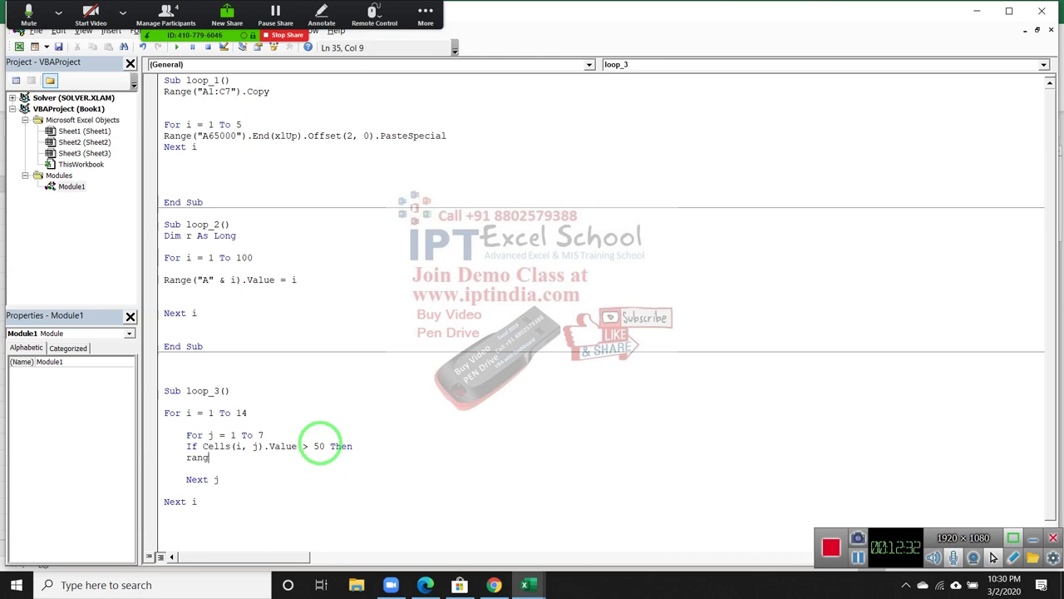
pyautogui.write('e("J65000')
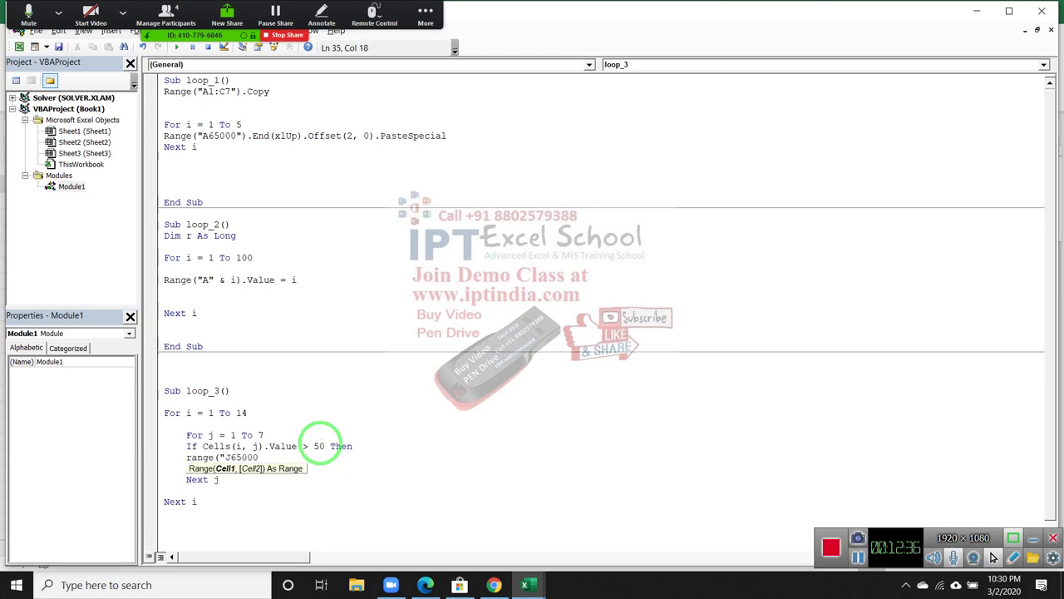
pyautogui.write('").end')
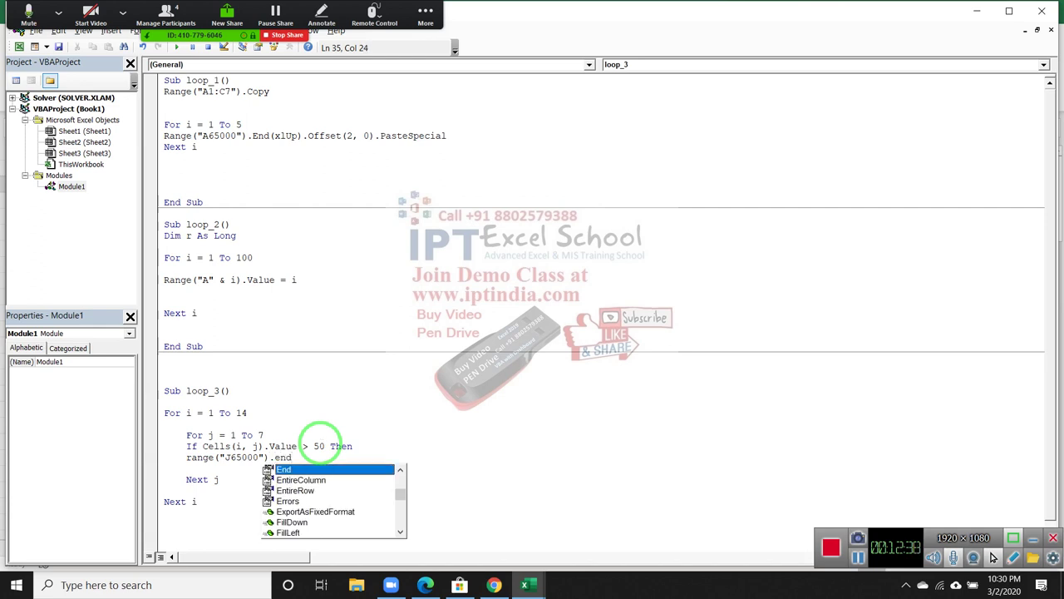
pyautogui.press('Tab')
pyautogui.write('(')
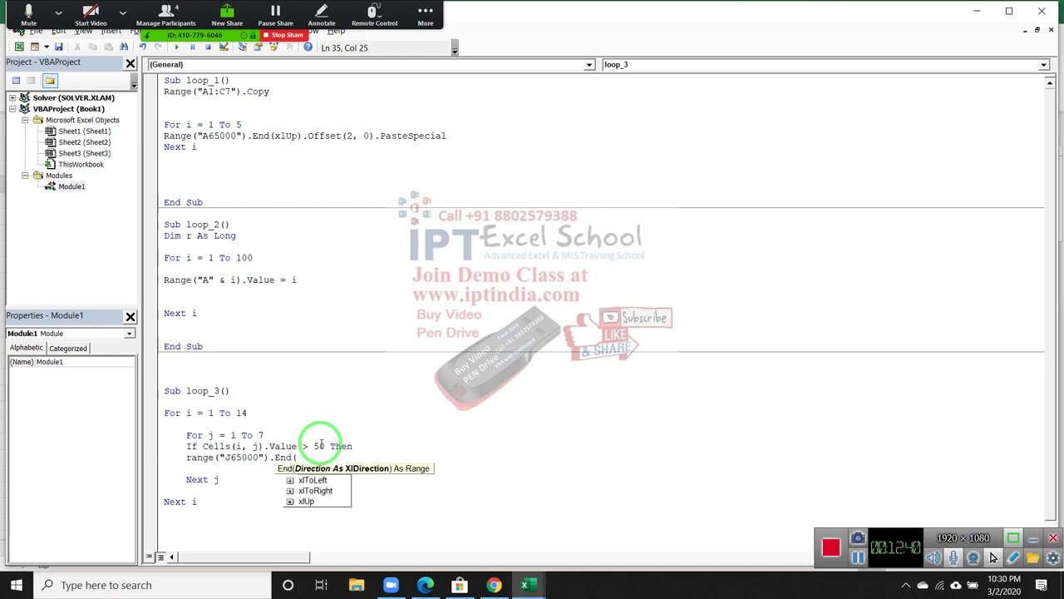
pyautogui.write('xlu')
pyautogui.press('Tab')
pyautogui.write(').')
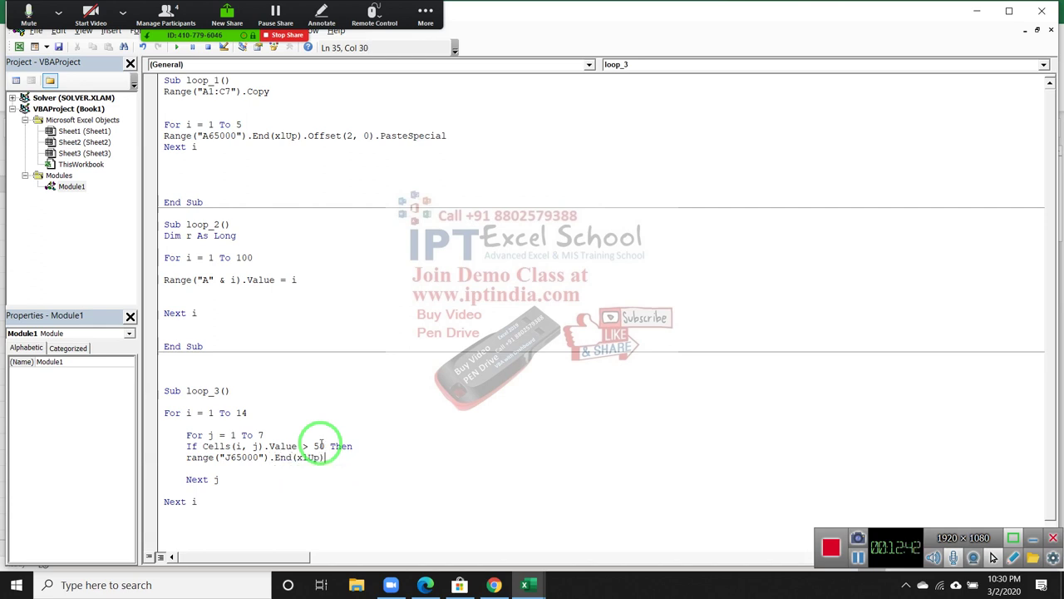
pyautogui.write('o')
pyautogui.press('Tab')
pyautogui.write('q')
pyautogui.write('(')
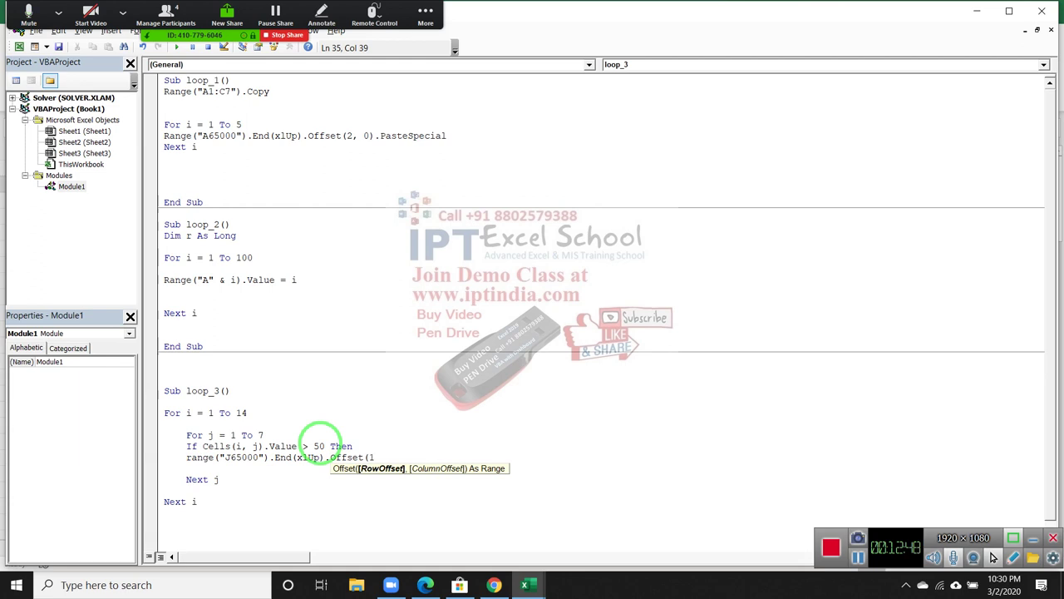
pyautogui.write(',0')
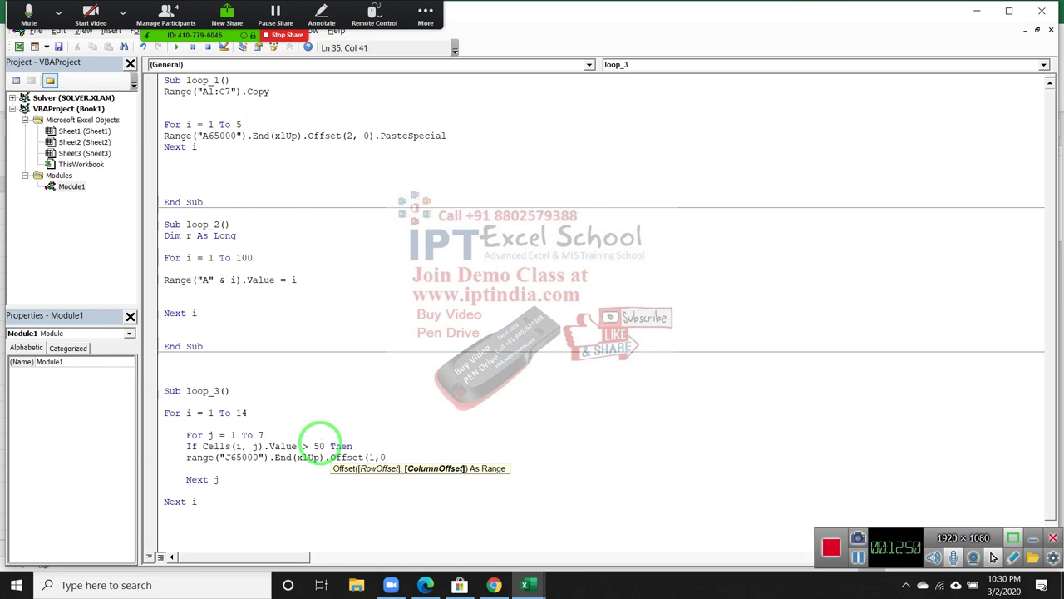
pyautogui.write(').Value=cell')
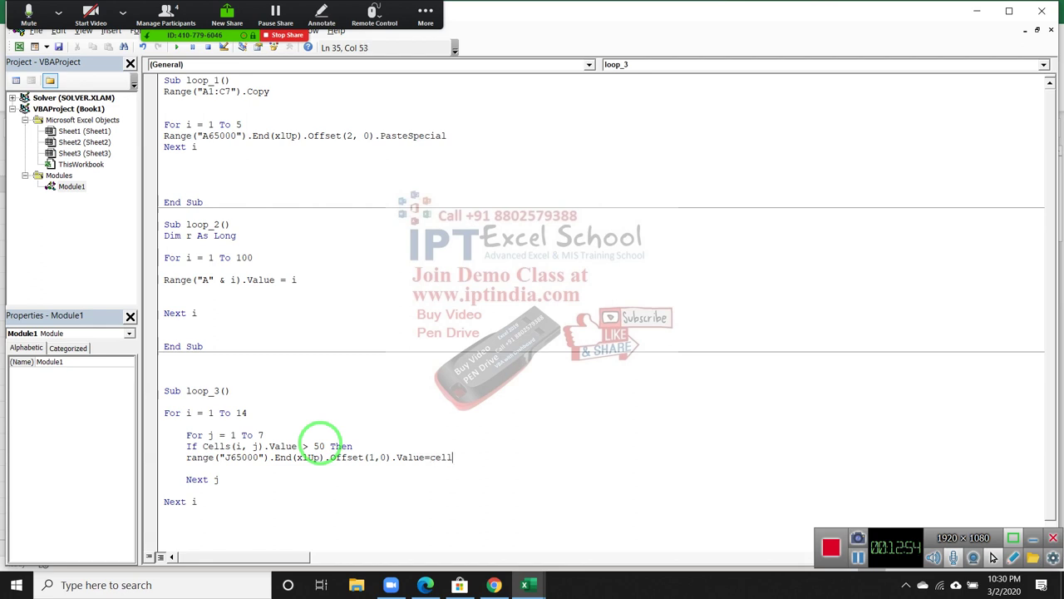
pyautogui.write('s(i,')
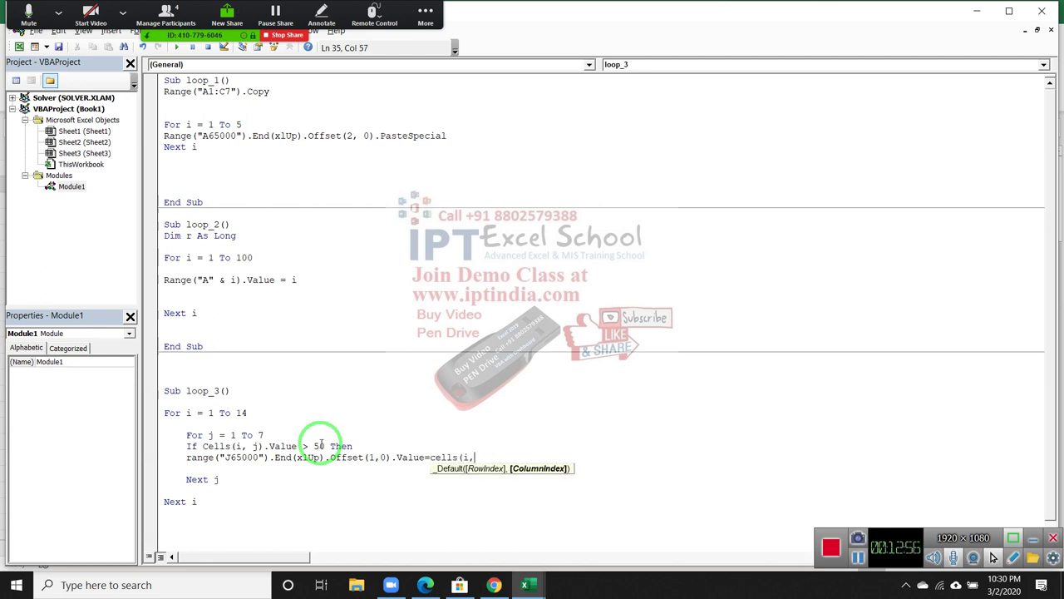
pyautogui.write(')')
pyautogui.press('Return')
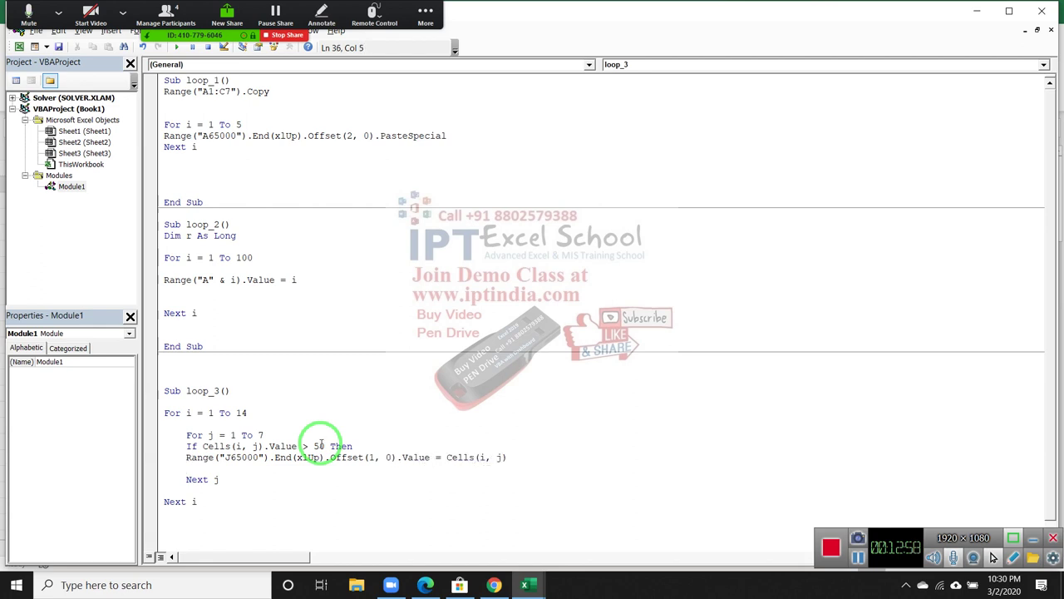
pyautogui.write('endif')
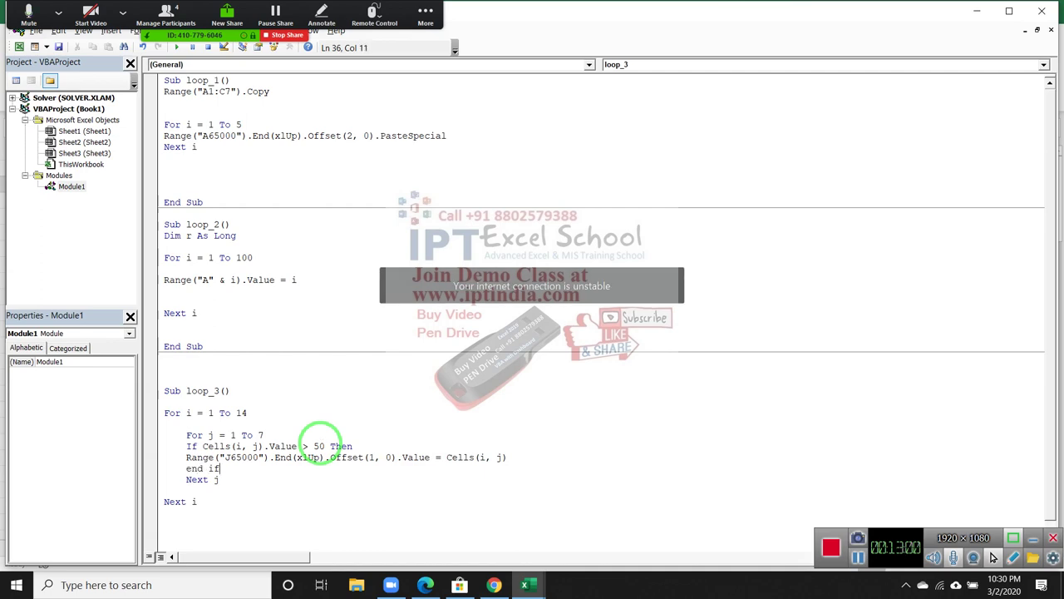
pyautogui.press('Return')
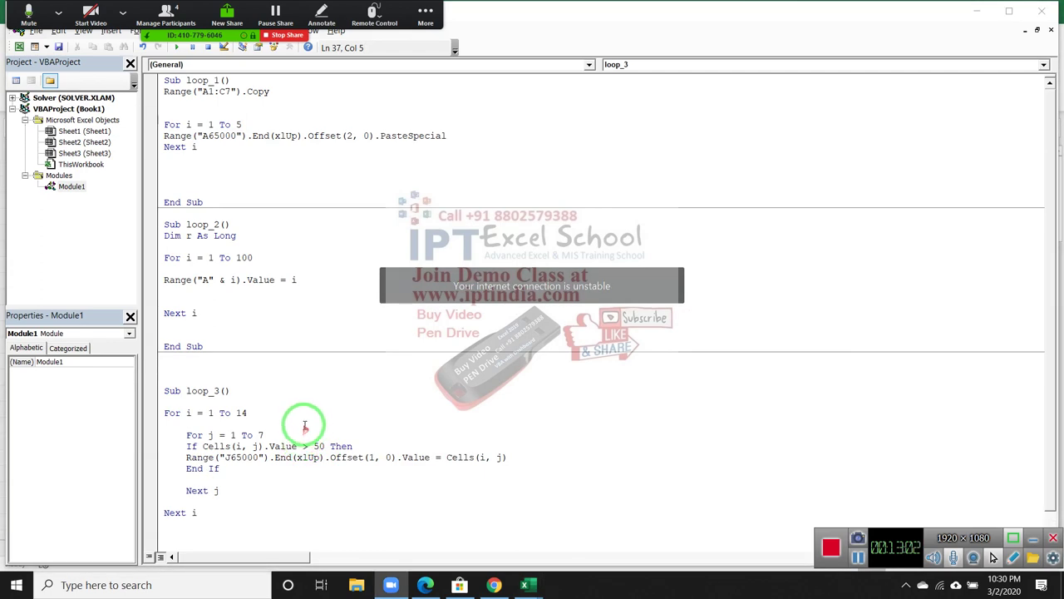
pyautogui.hotkey('alt', 'Tab')
pyautogui.hotkey('alt', 'Tab')
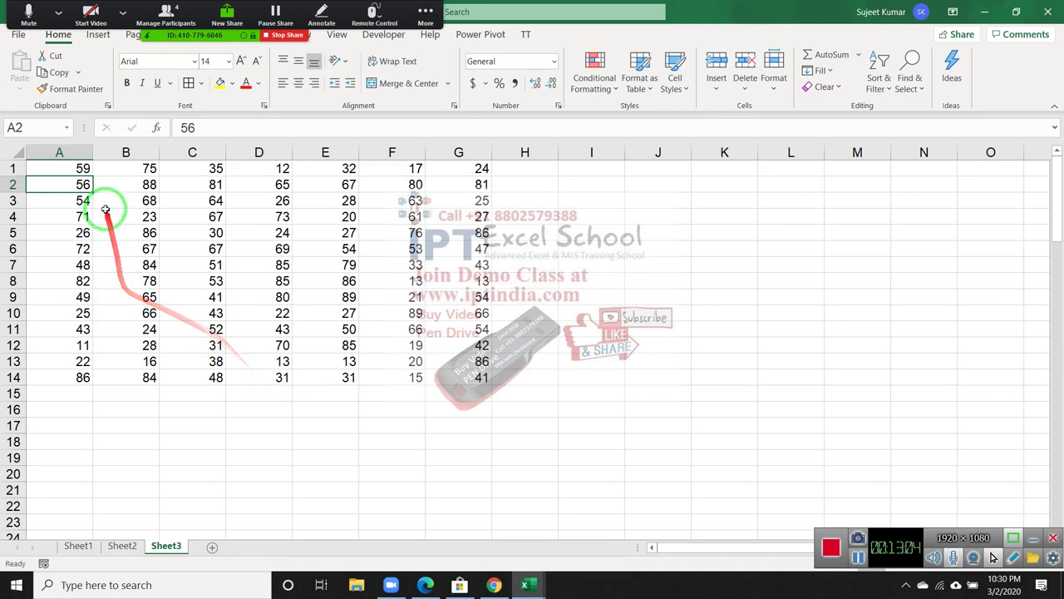
# Run loop_3 from Developer > Macros and scroll through the values over 50 listed in column J
pyautogui.click(378, 35)
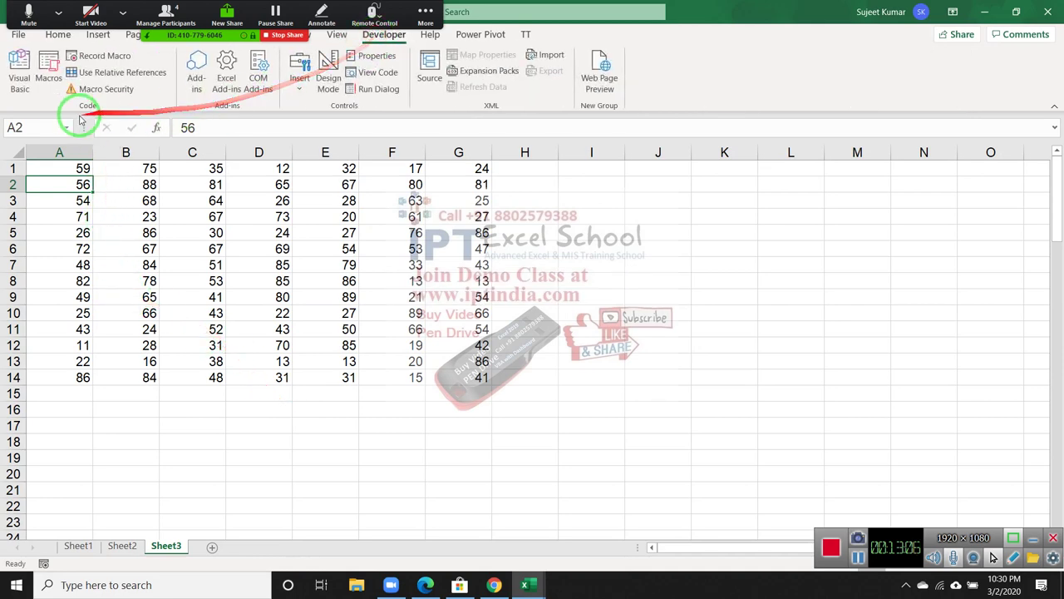
pyautogui.click(47, 70)
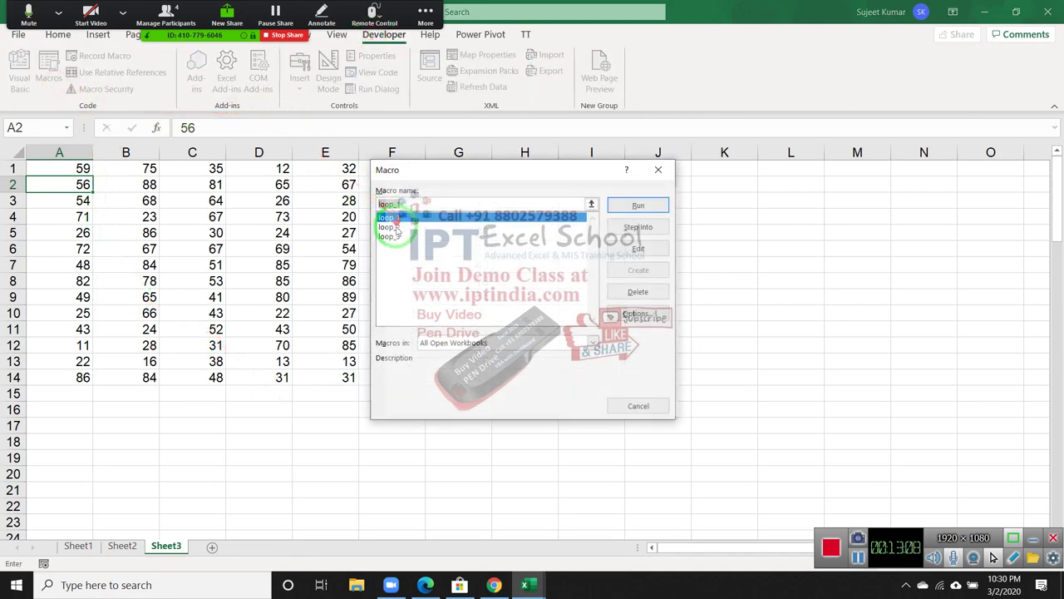
pyautogui.click(389, 236)
pyautogui.click(637, 205)
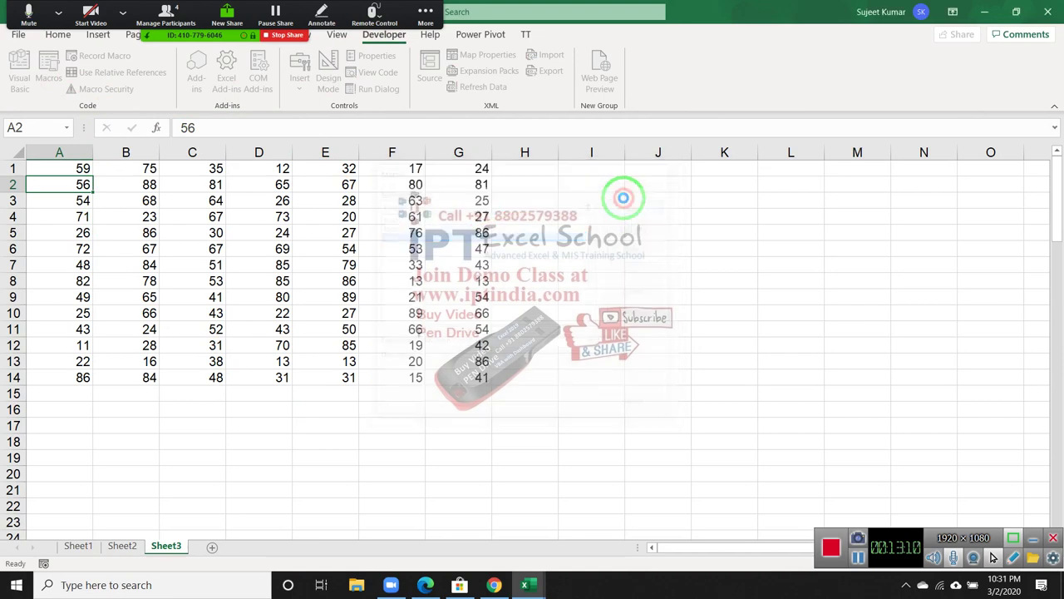
pyautogui.scroll(-5, 665, 266)
pyautogui.scroll(-6, 665, 266)
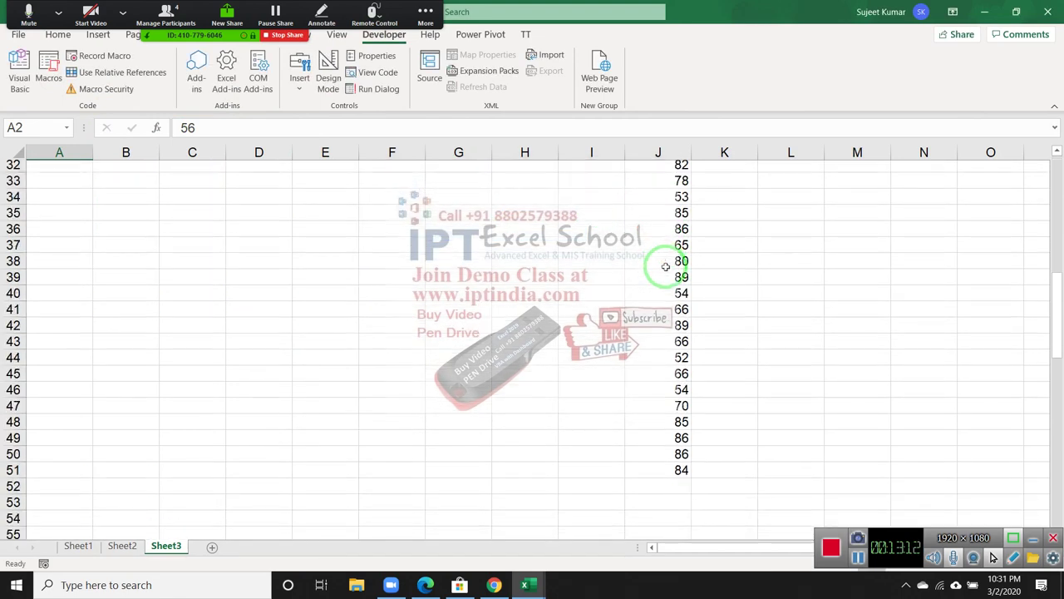
pyautogui.scroll(-6, 666, 274)
pyautogui.scroll(6, 666, 273)
pyautogui.scroll(10, 666, 275)
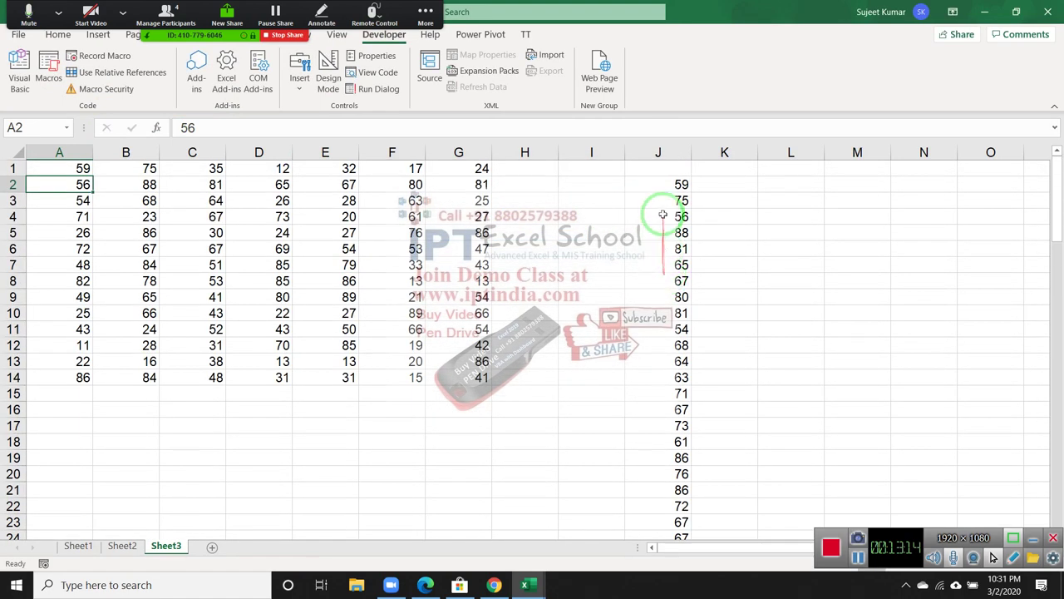
# Clear column J and switch back to the VBA editor
pyautogui.click(669, 152)
pyautogui.press('Delete')
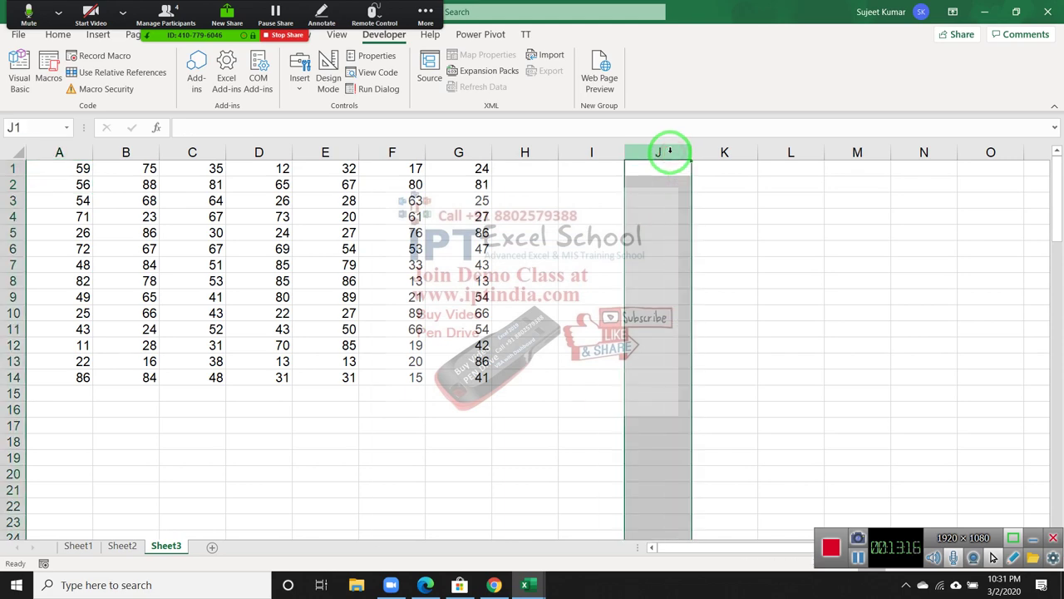
pyautogui.click(637, 170)
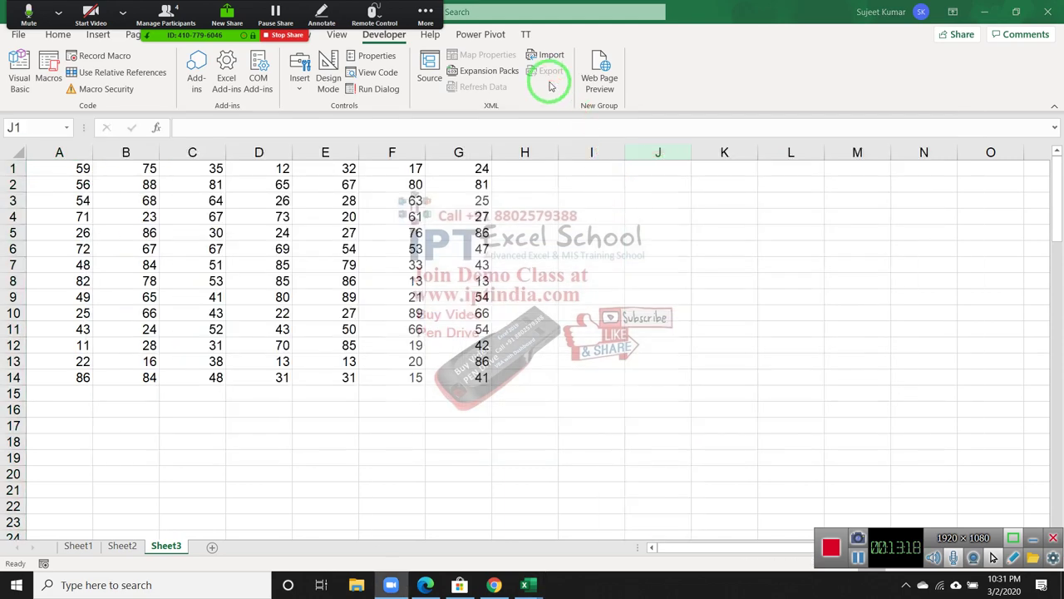
pyautogui.hotkey('alt', 'Tab')
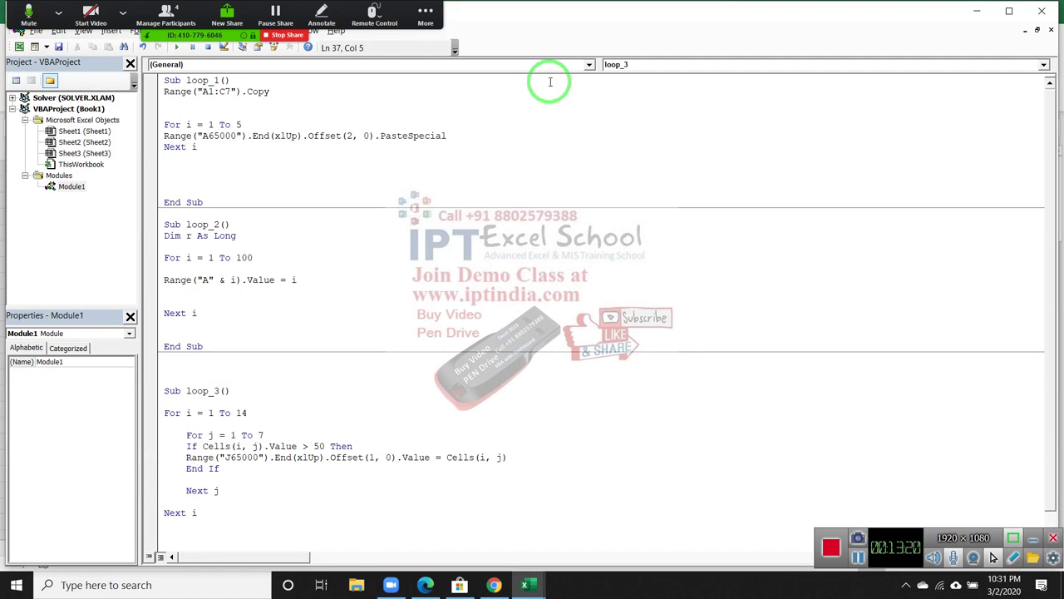
# Click through the loop_1 and loop_3 code, then minimize all windows with Win+D to show the desktop
pyautogui.click(284, 158)
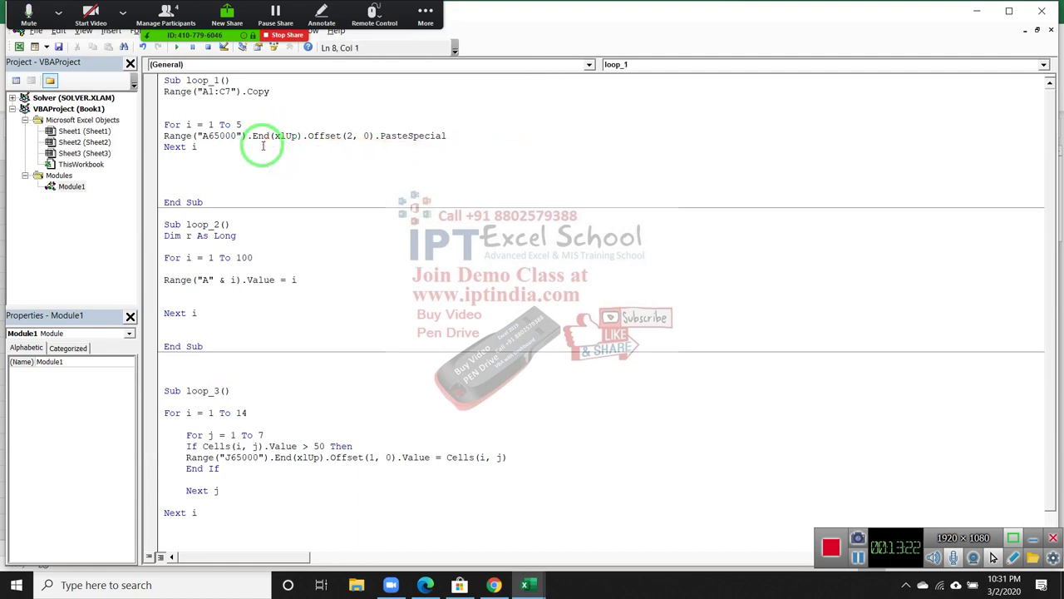
pyautogui.click(166, 12)
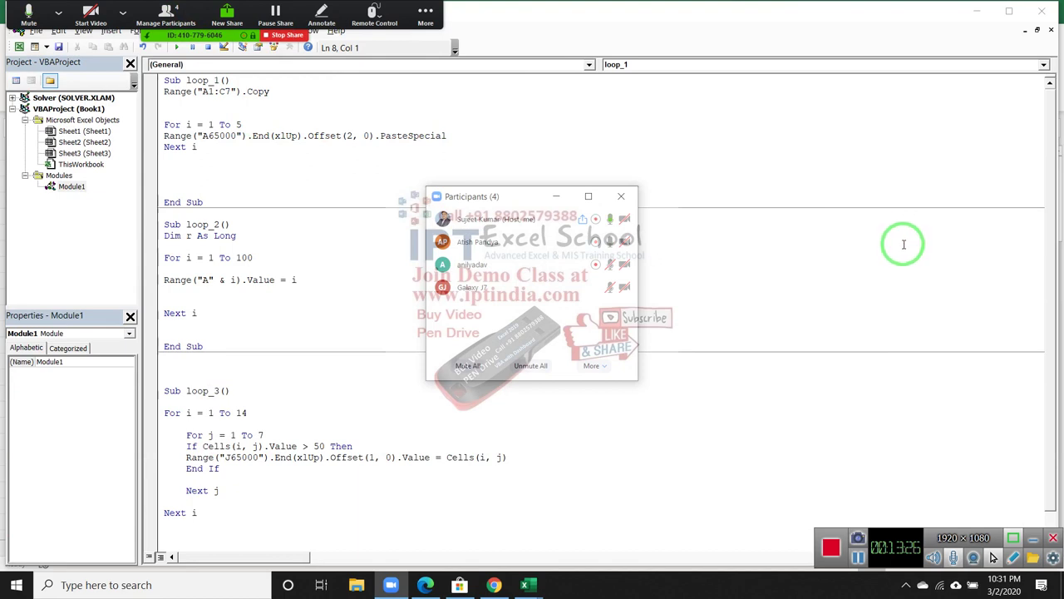
pyautogui.click(621, 196)
pyautogui.click(266, 412)
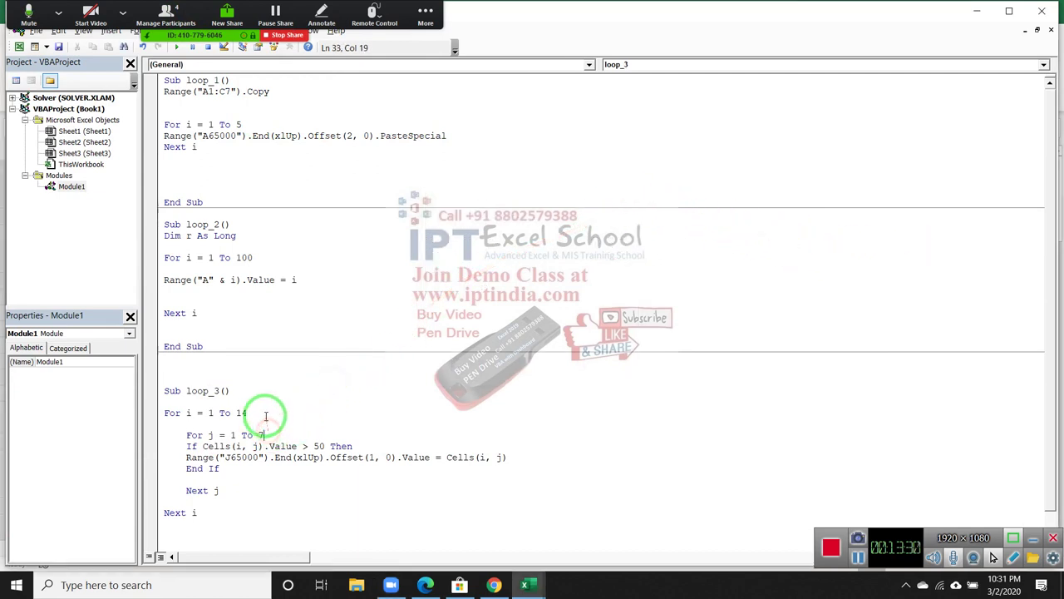
pyautogui.click(242, 171)
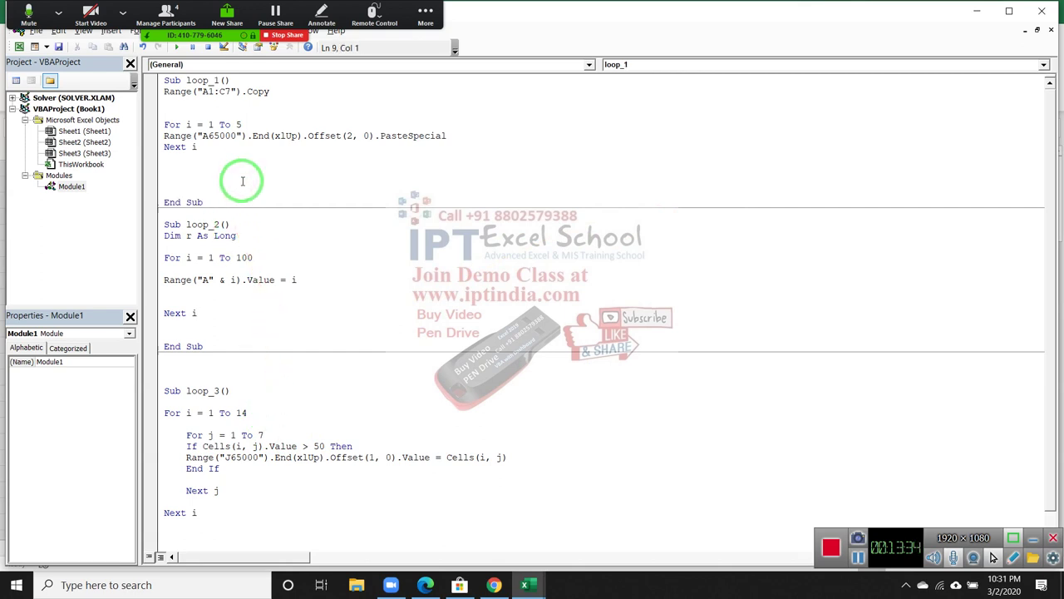
pyautogui.press('super+d')
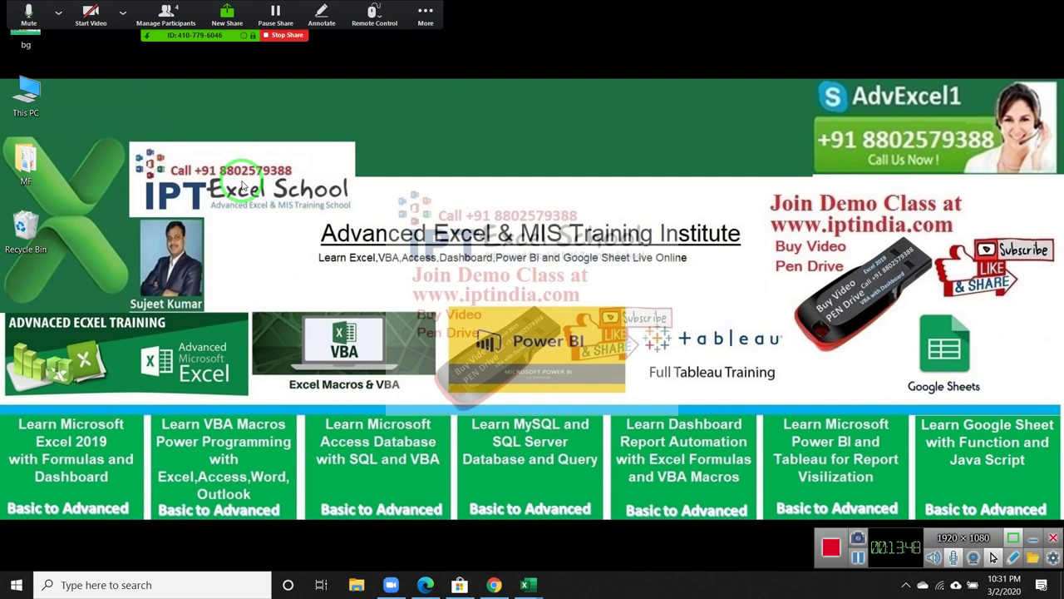
pyautogui.moveTo(241, 187); pyautogui.dragTo(380, 299)
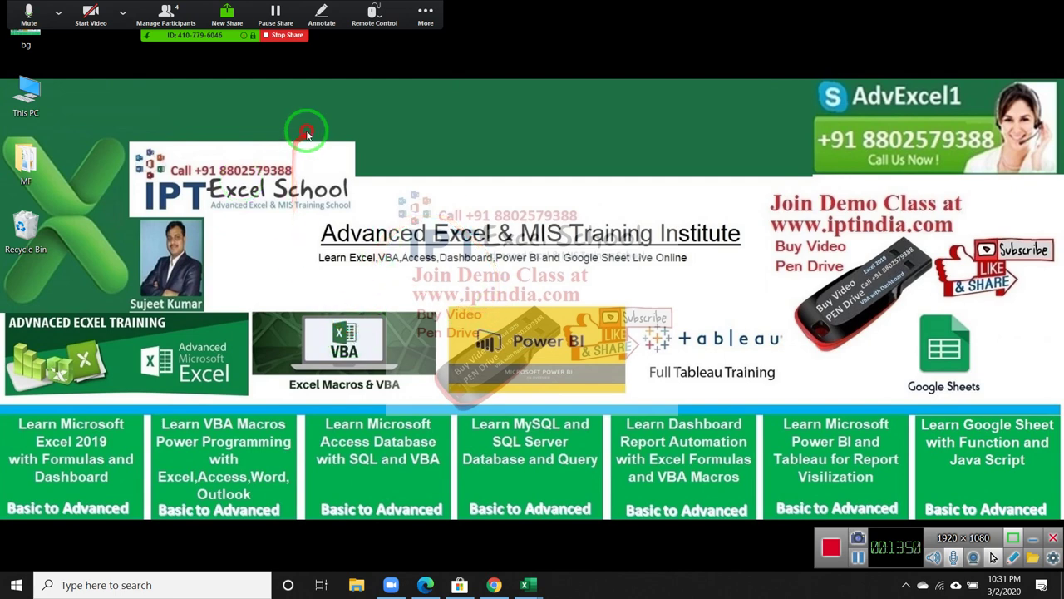